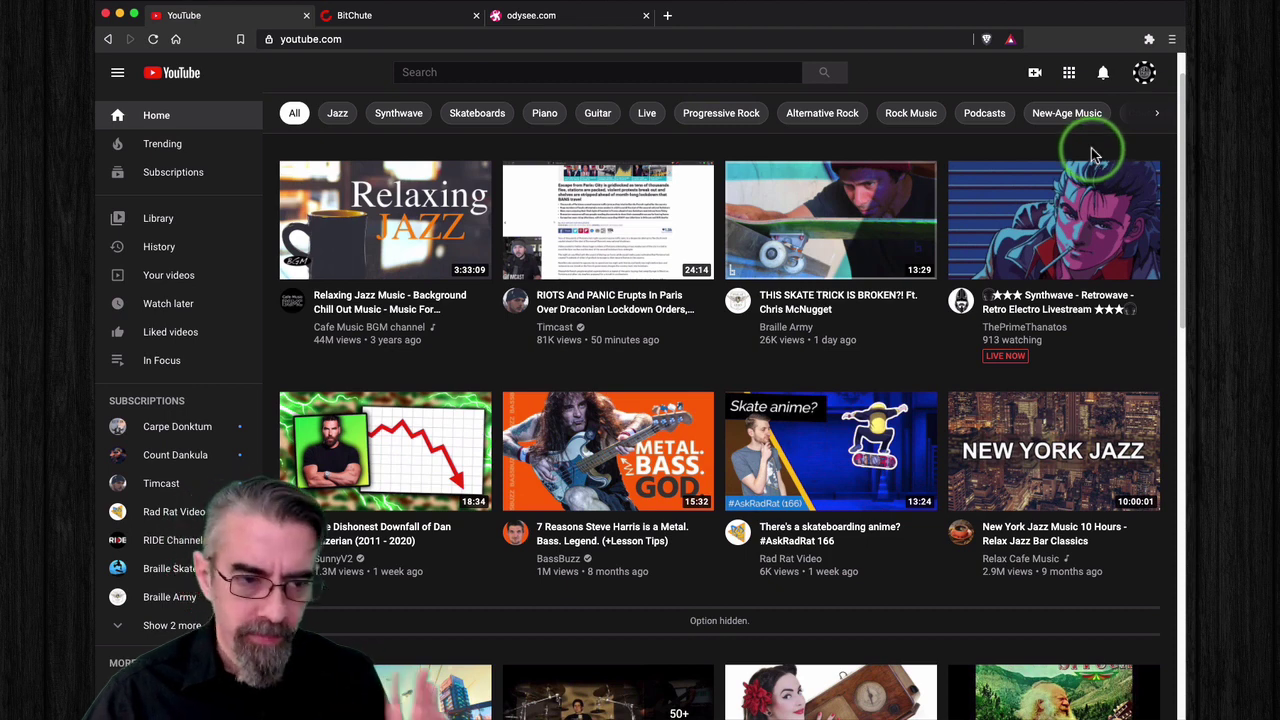
# Step: Open the GEAR Skateboards channel page from the YouTube account menu, then switch to BitChute
pyautogui.click(1140, 82)
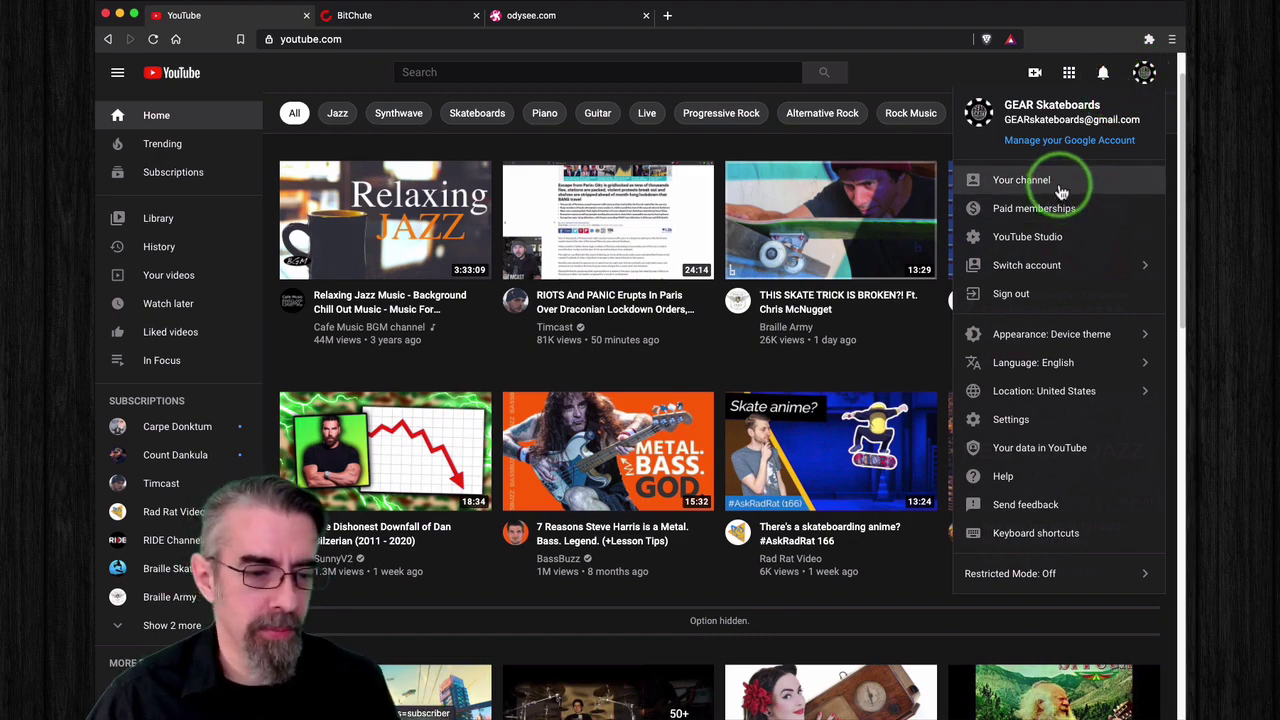
pyautogui.click(1061, 190)
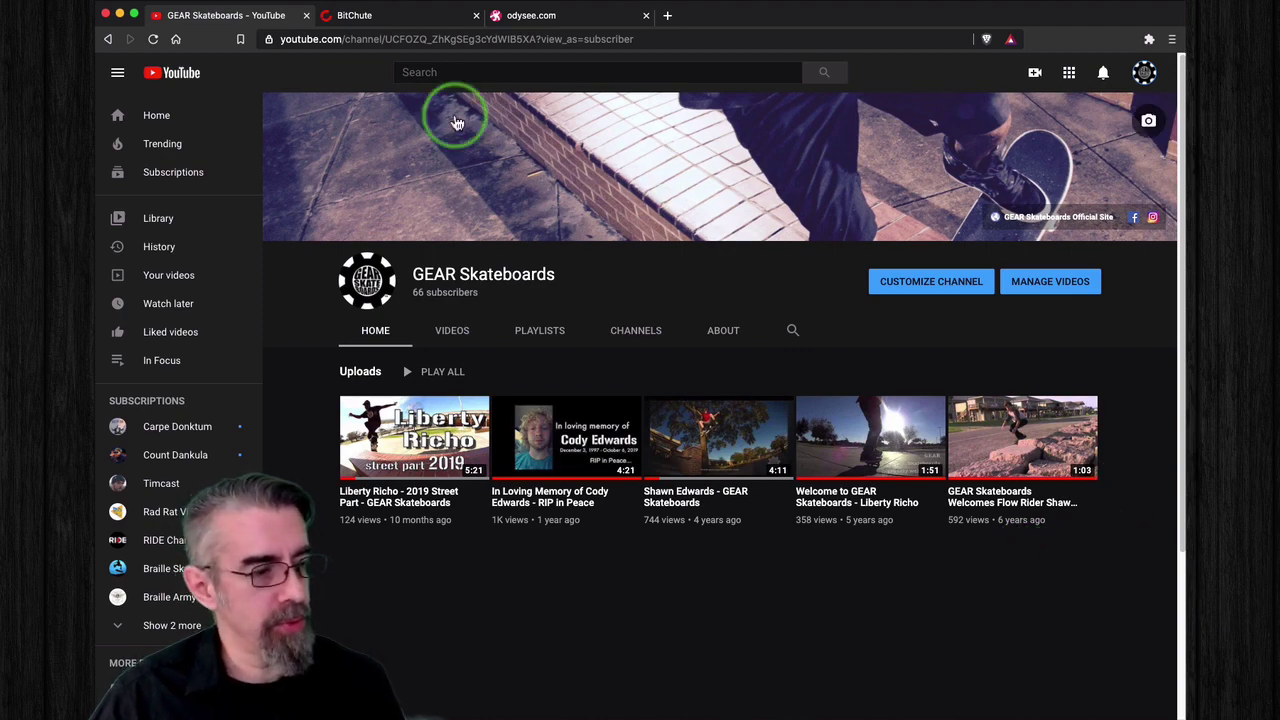
pyautogui.click(402, 15)
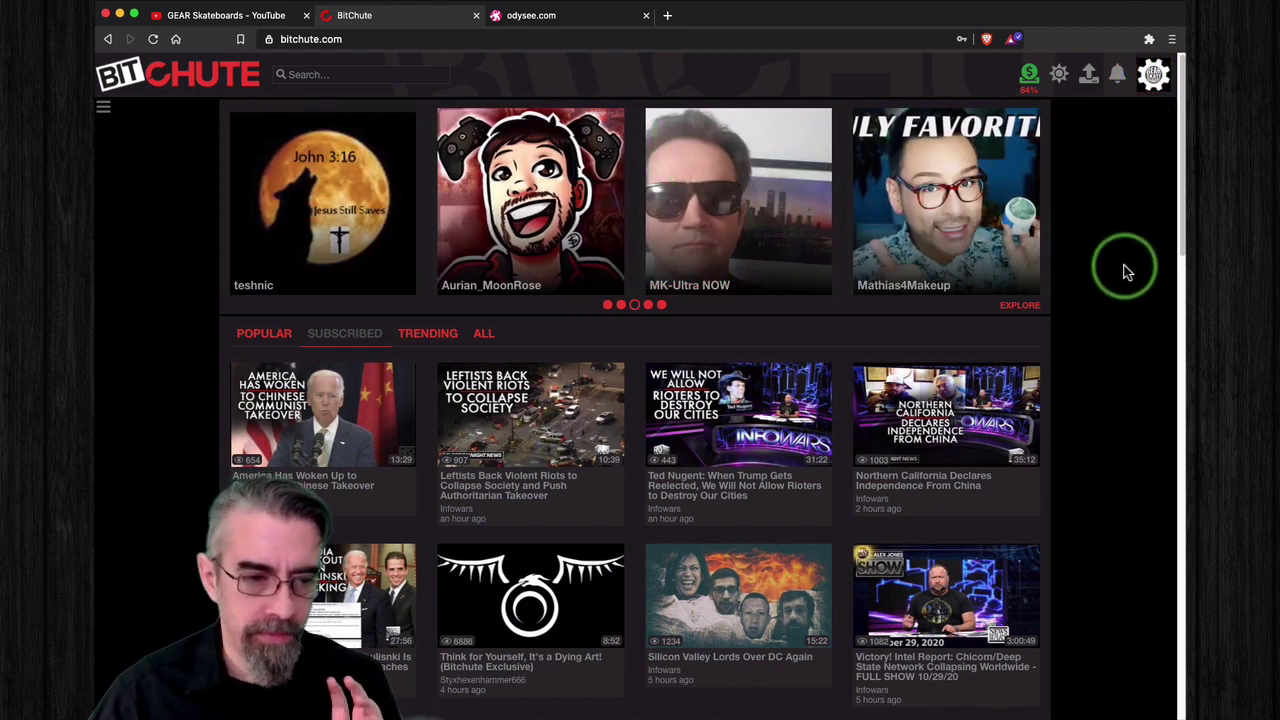
# Step: Open the GEAR Skateboards channel on BitChute from its account menu
pyautogui.click(210, 15)
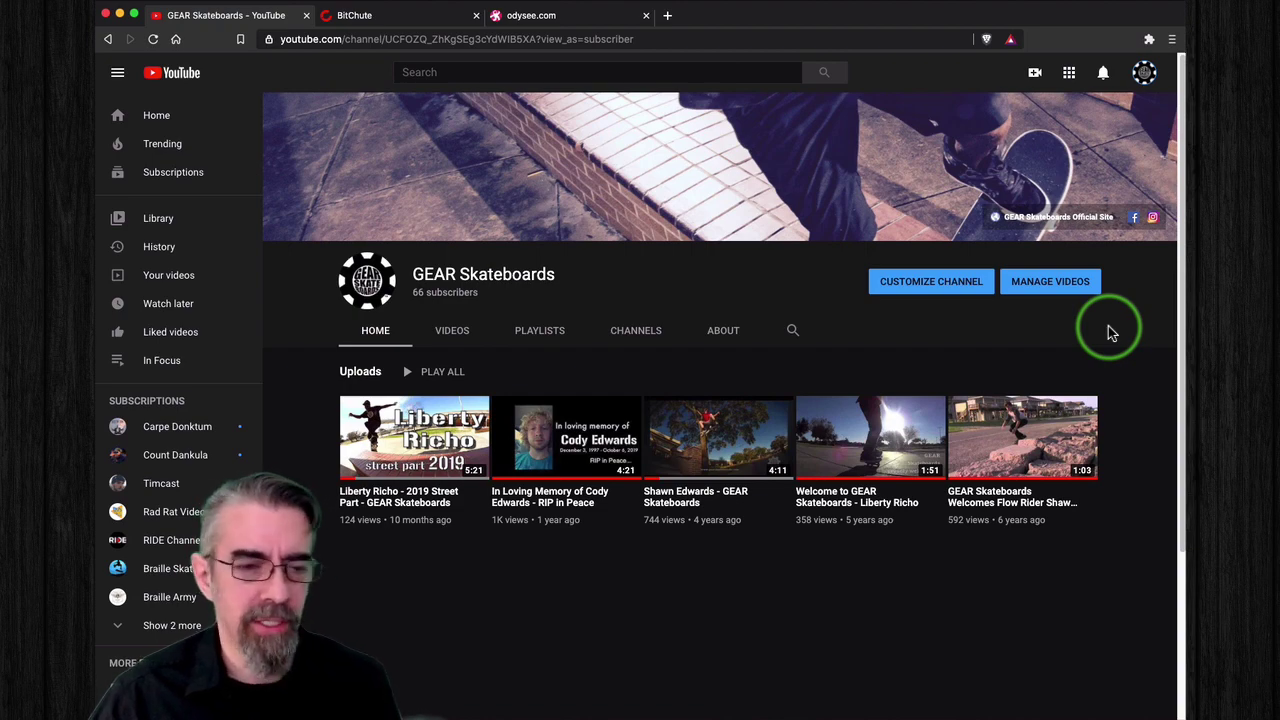
pyautogui.click(410, 16)
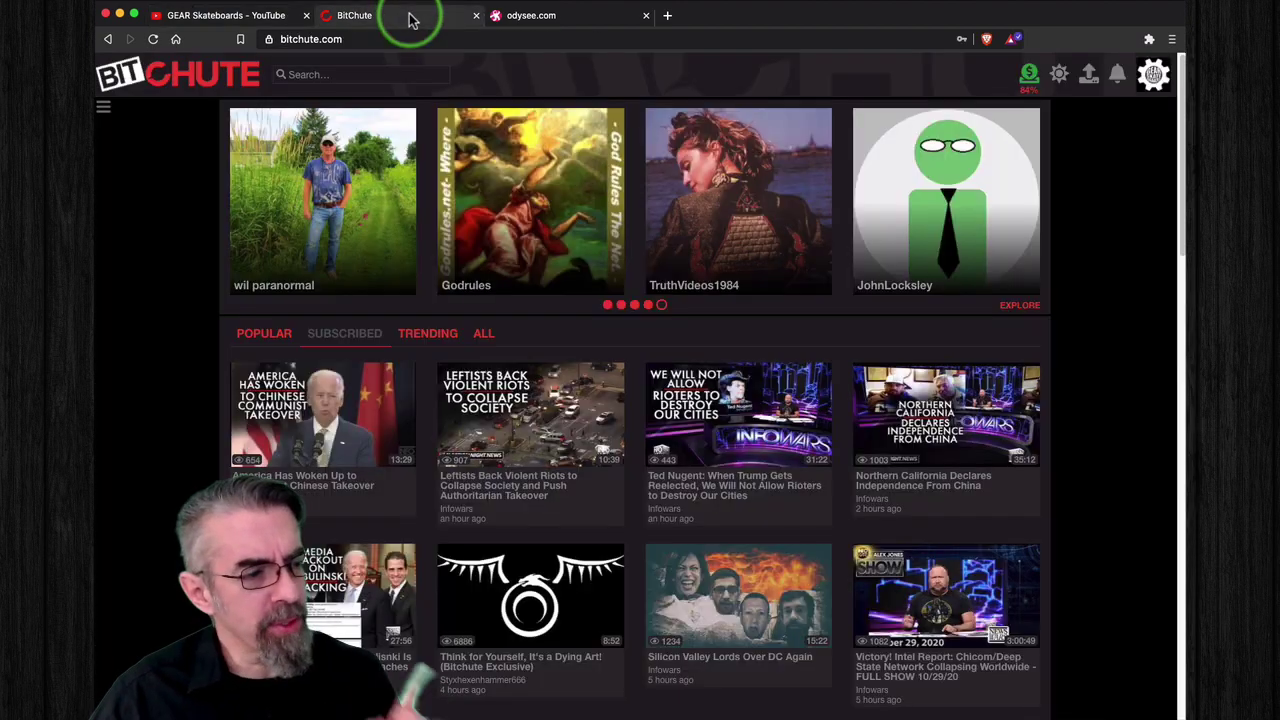
pyautogui.click(1152, 78)
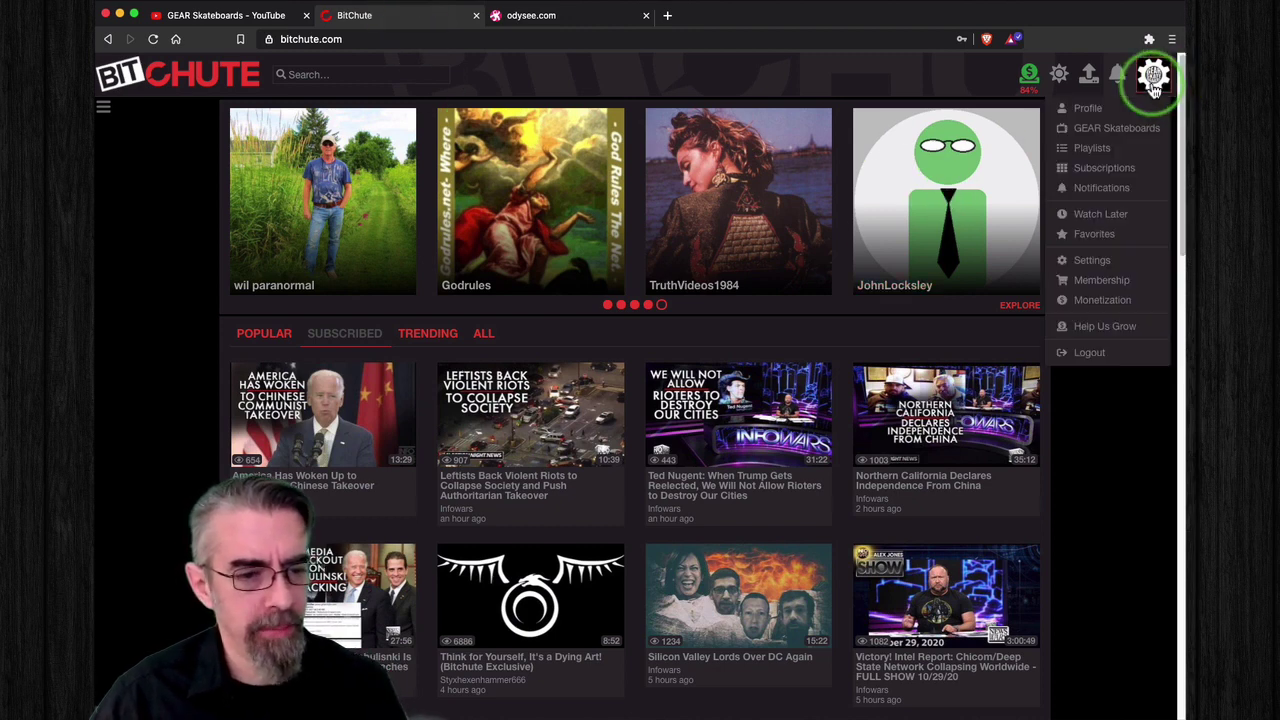
pyautogui.click(1110, 125)
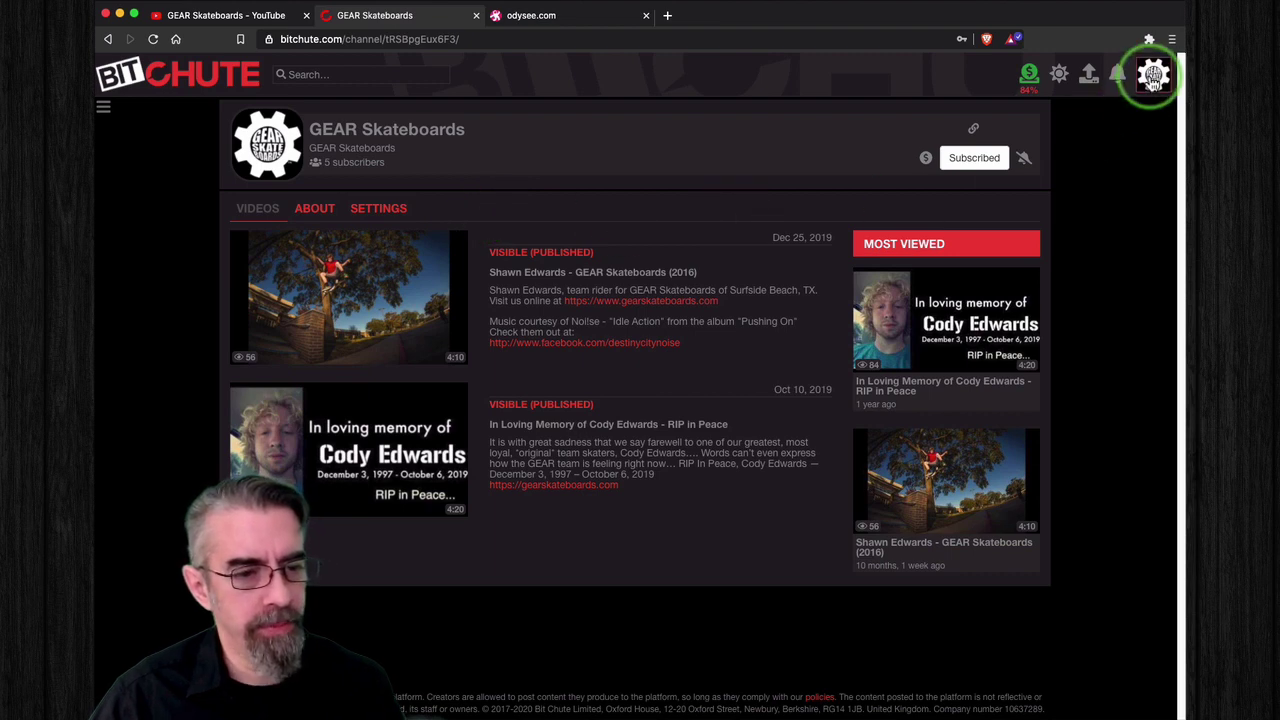
# Step: Check the BitChute profile page, then return to GEAR Skateboards and open its channel settings
pyautogui.click(1153, 76)
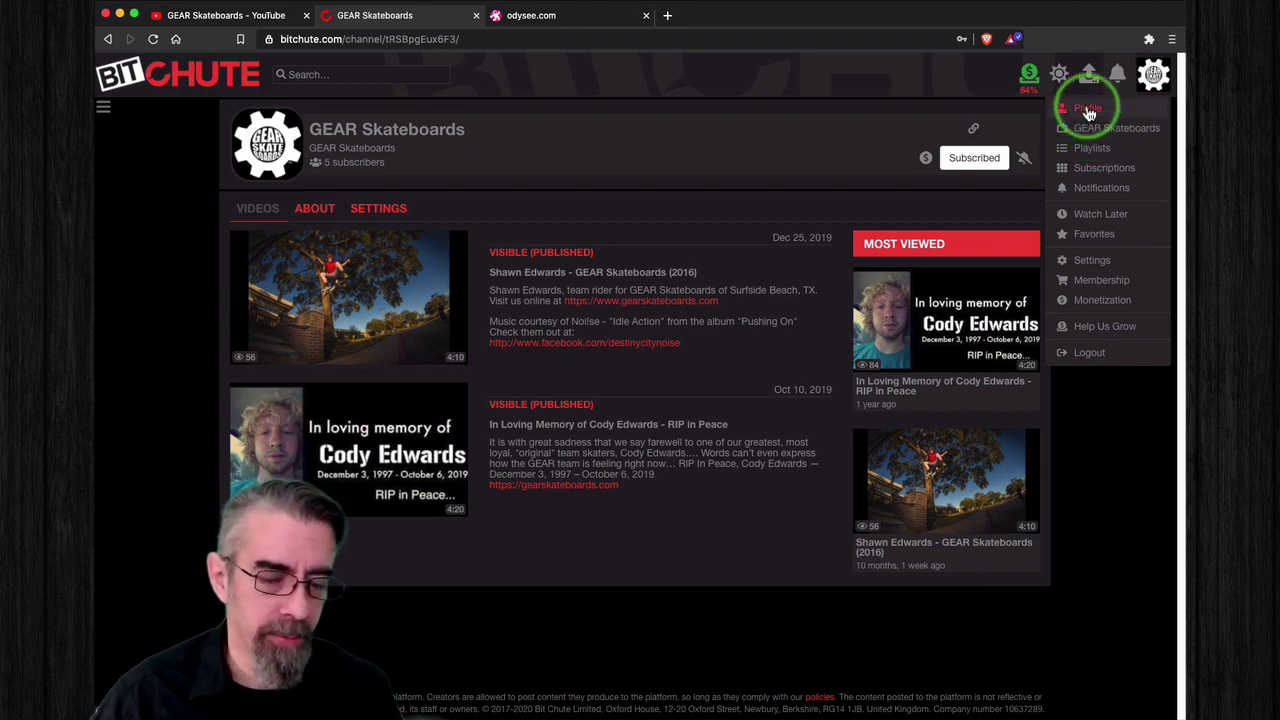
pyautogui.click(1089, 110)
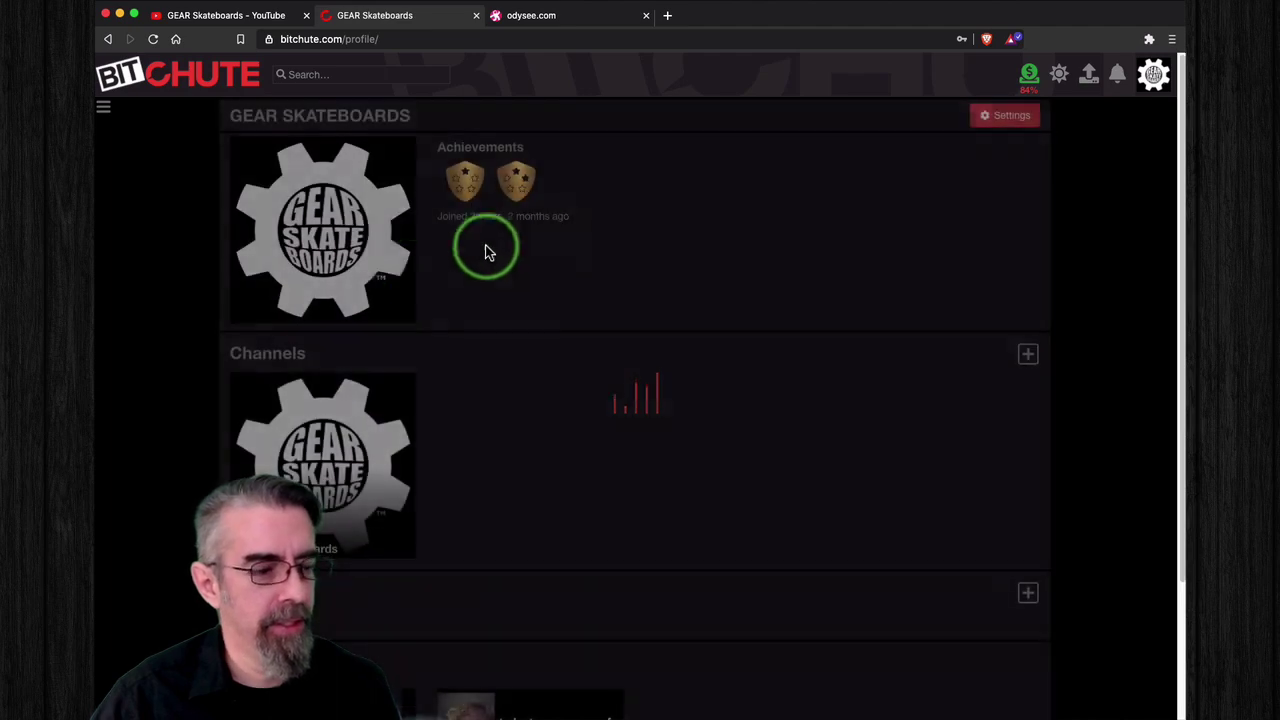
pyautogui.scroll(-3, 569, 463)
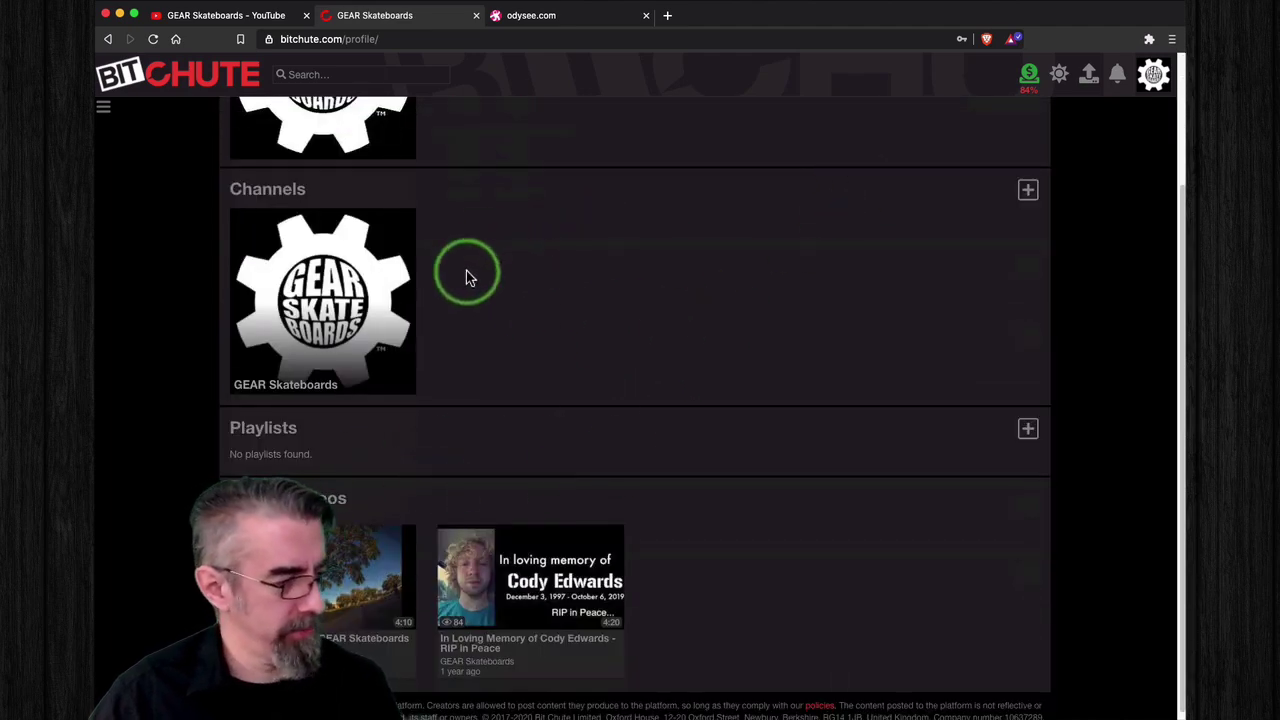
pyautogui.scroll(3, 745, 180)
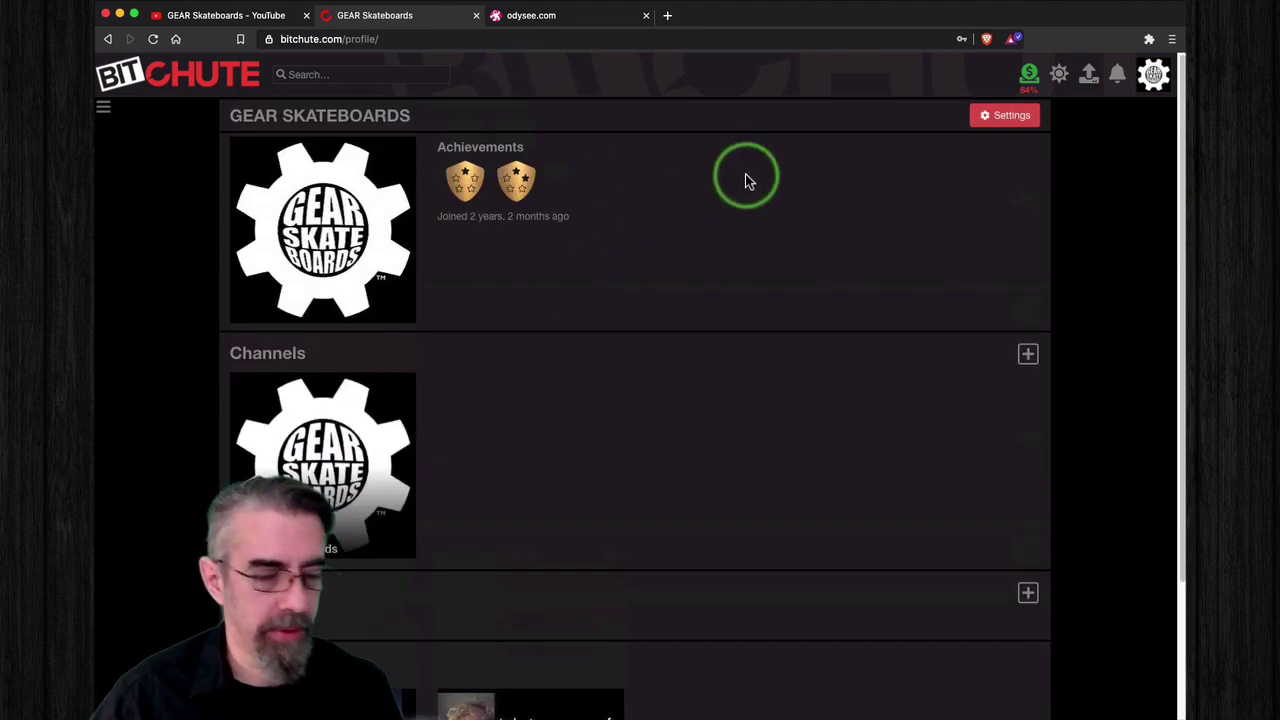
pyautogui.click(1152, 78)
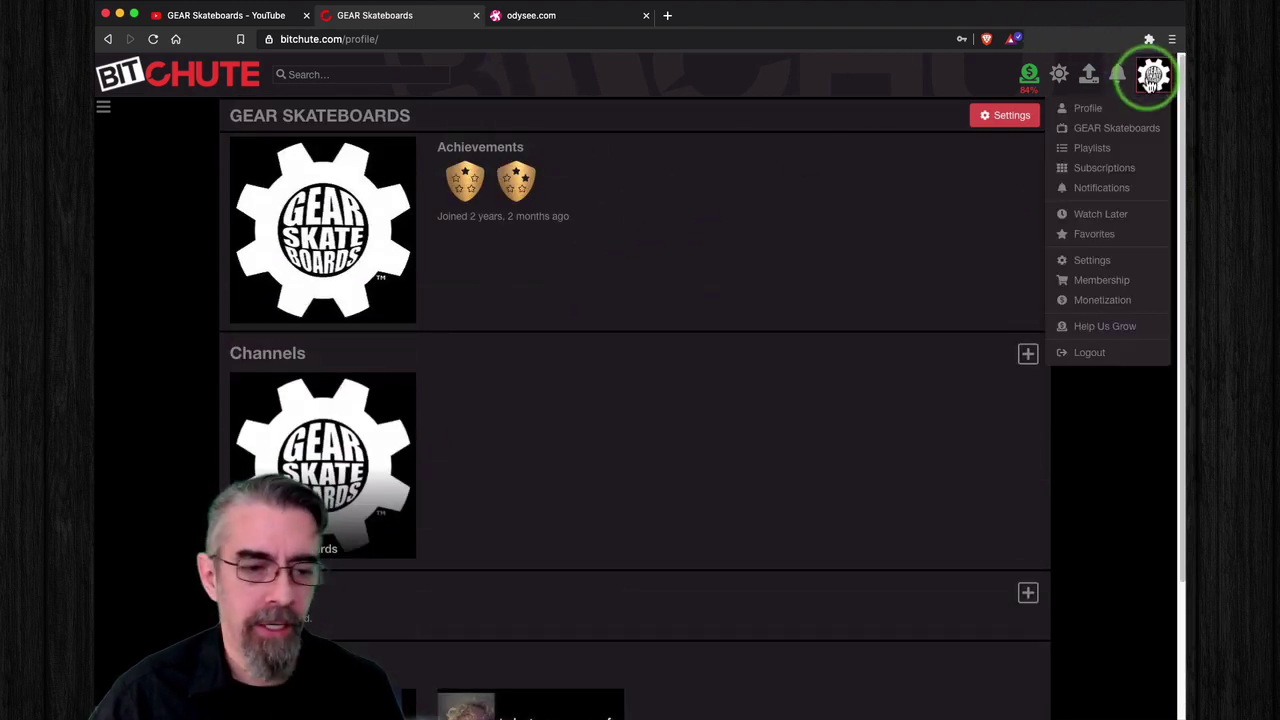
pyautogui.click(1100, 128)
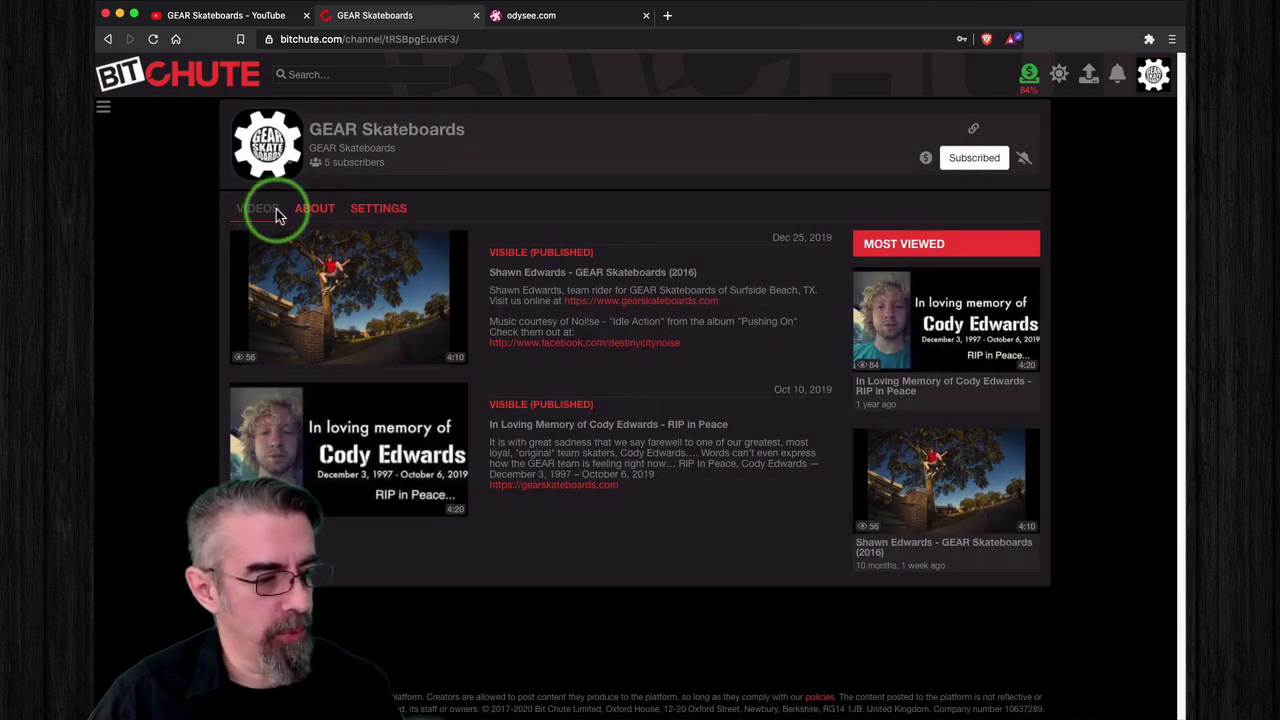
pyautogui.click(389, 214)
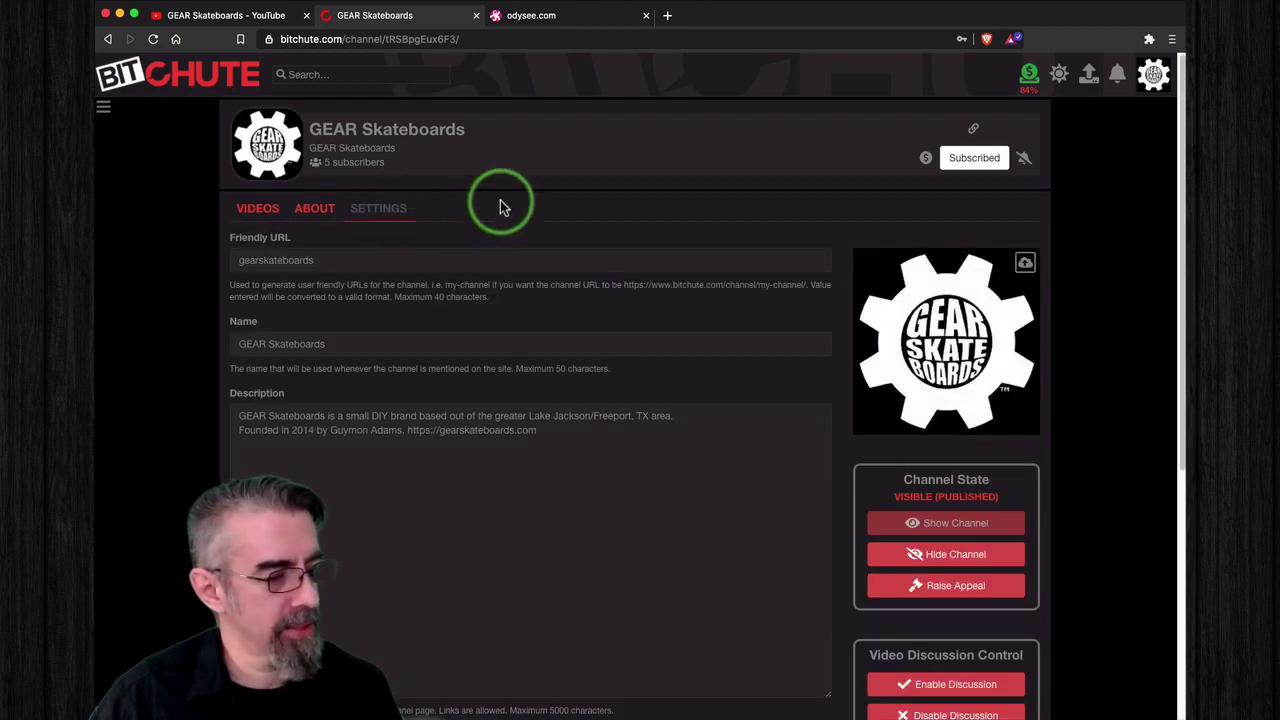
# Step: Scroll the channel settings down to the YouTube Channel ID field and its instructions
pyautogui.scroll(-1, 163, 251)
pyautogui.scroll(-5, 162, 247)
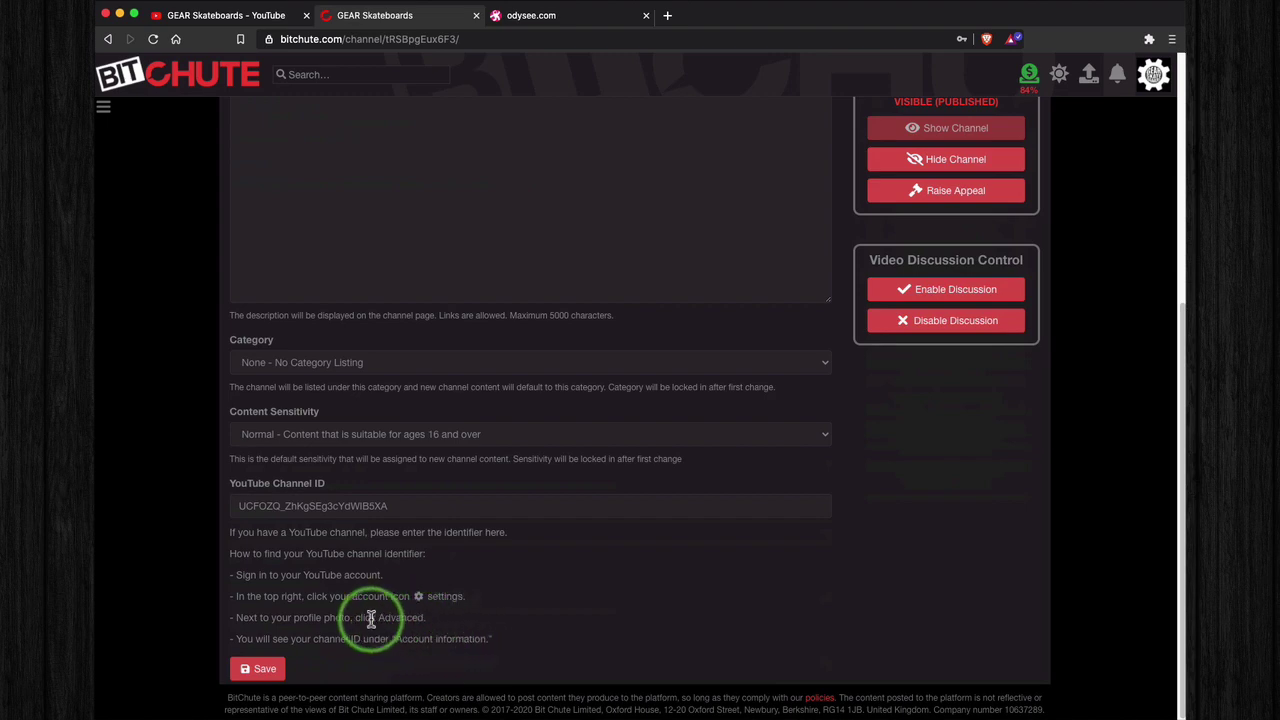
pyautogui.moveTo(434, 617); pyautogui.dragTo(234, 609)
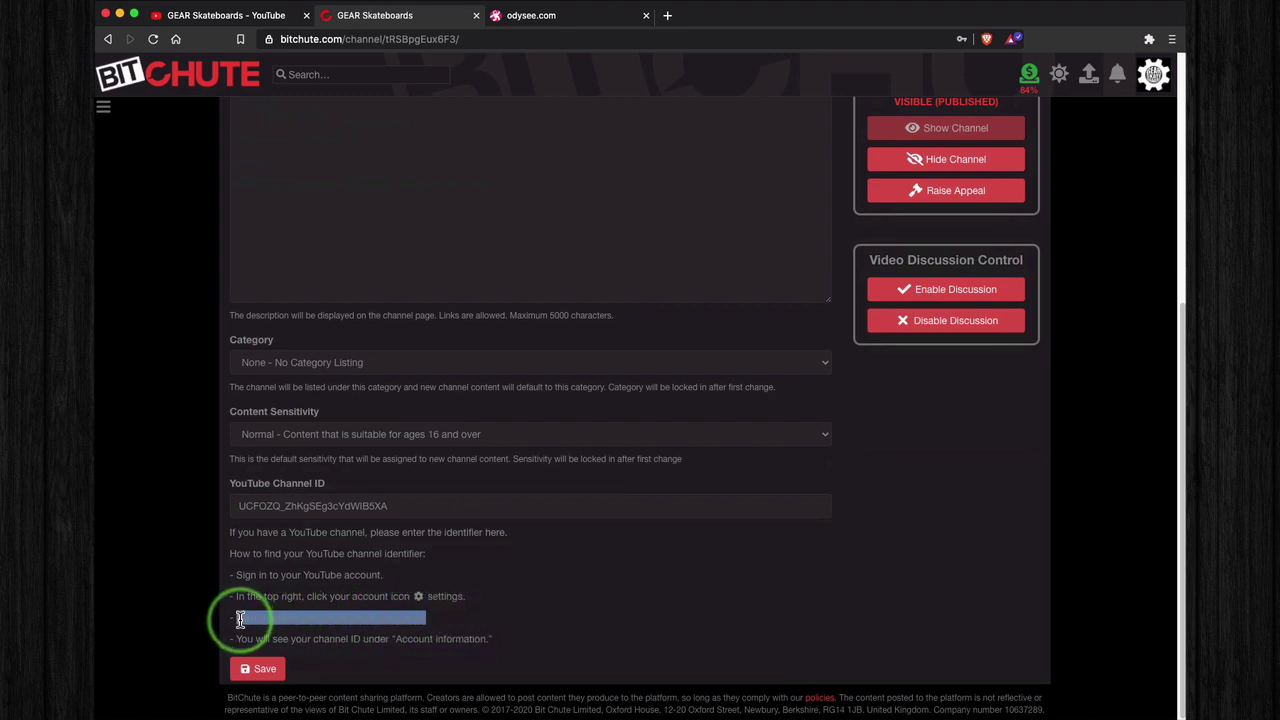
pyautogui.click(440, 625)
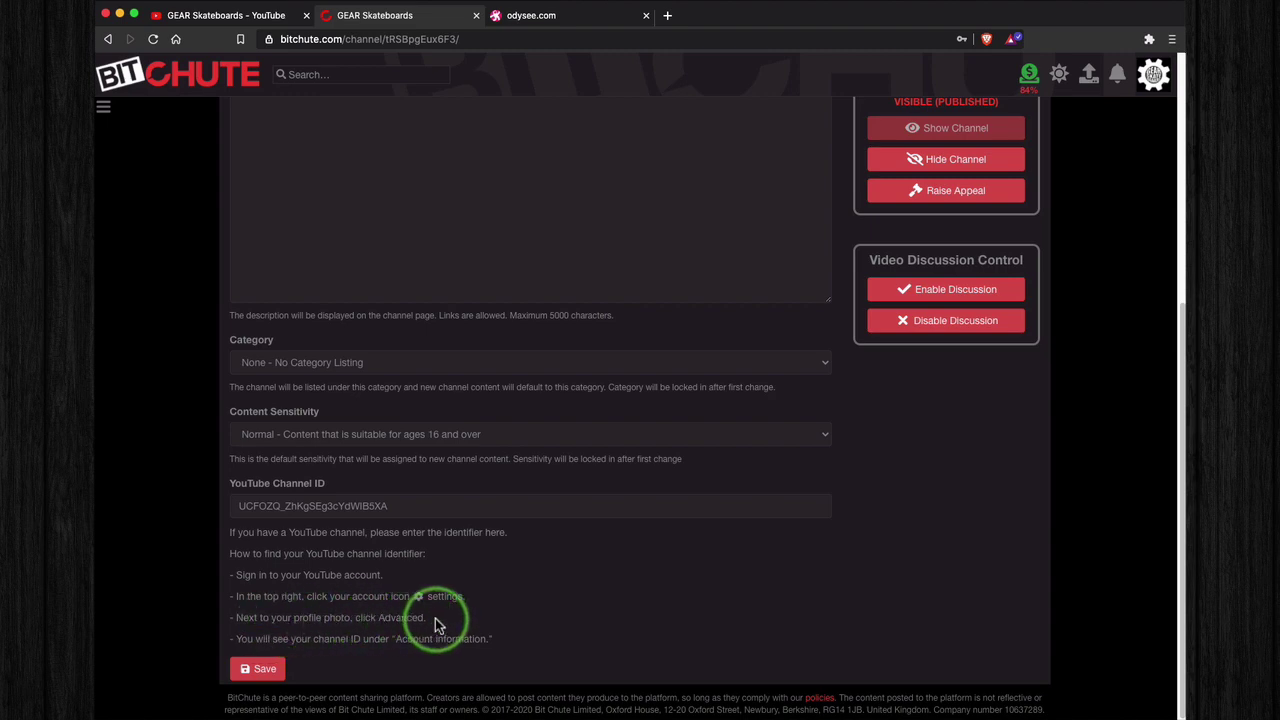
# Step: Open YouTube's account settings from the avatar menu on the YouTube tab
pyautogui.click(217, 17)
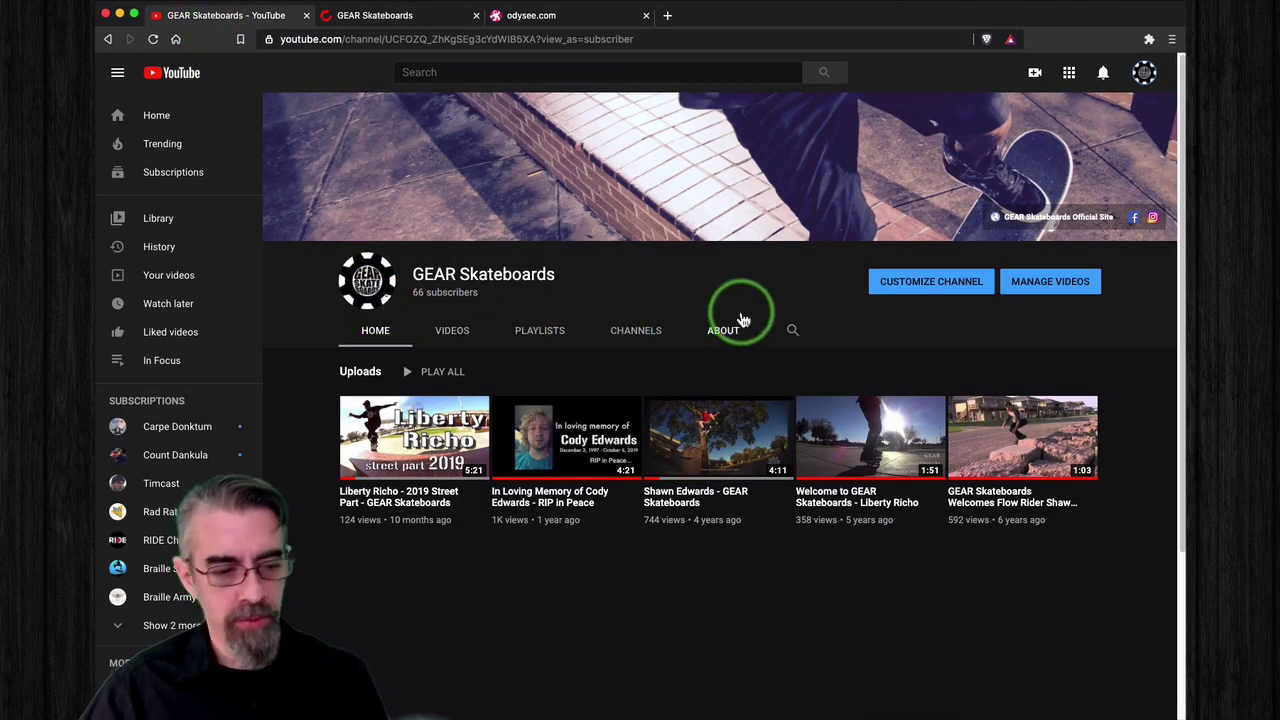
pyautogui.click(1140, 75)
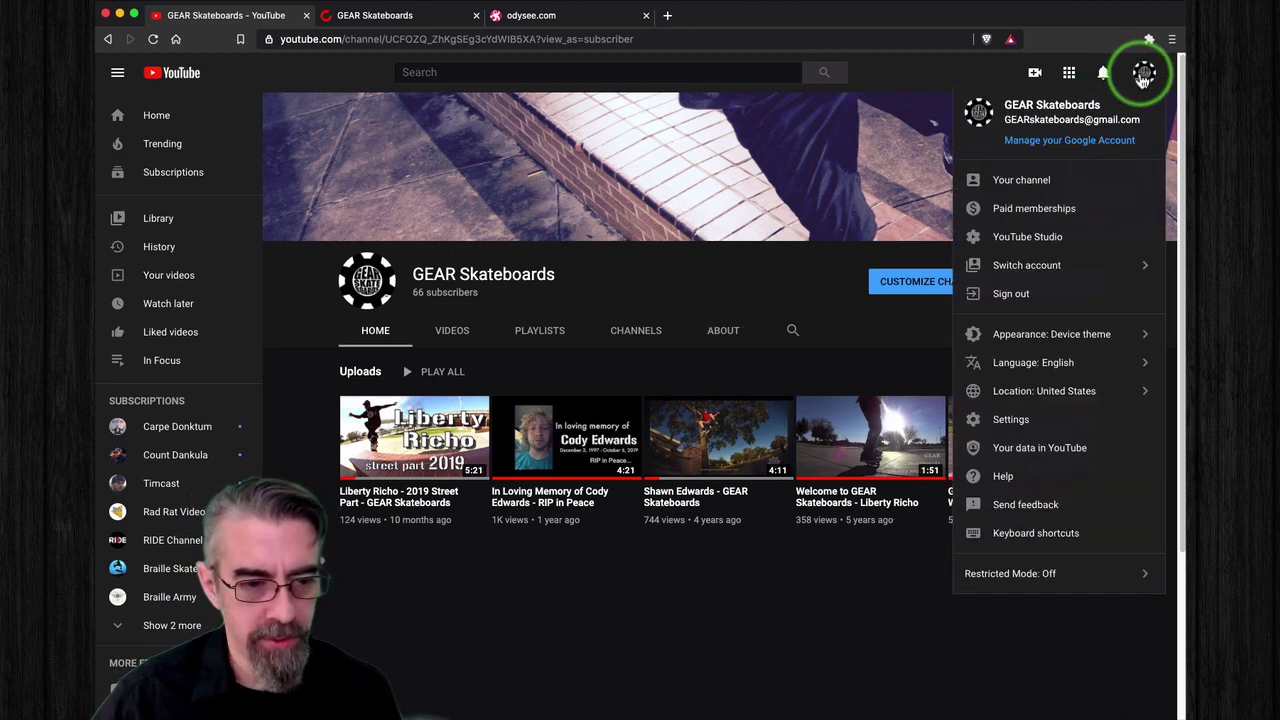
pyautogui.click(1066, 422)
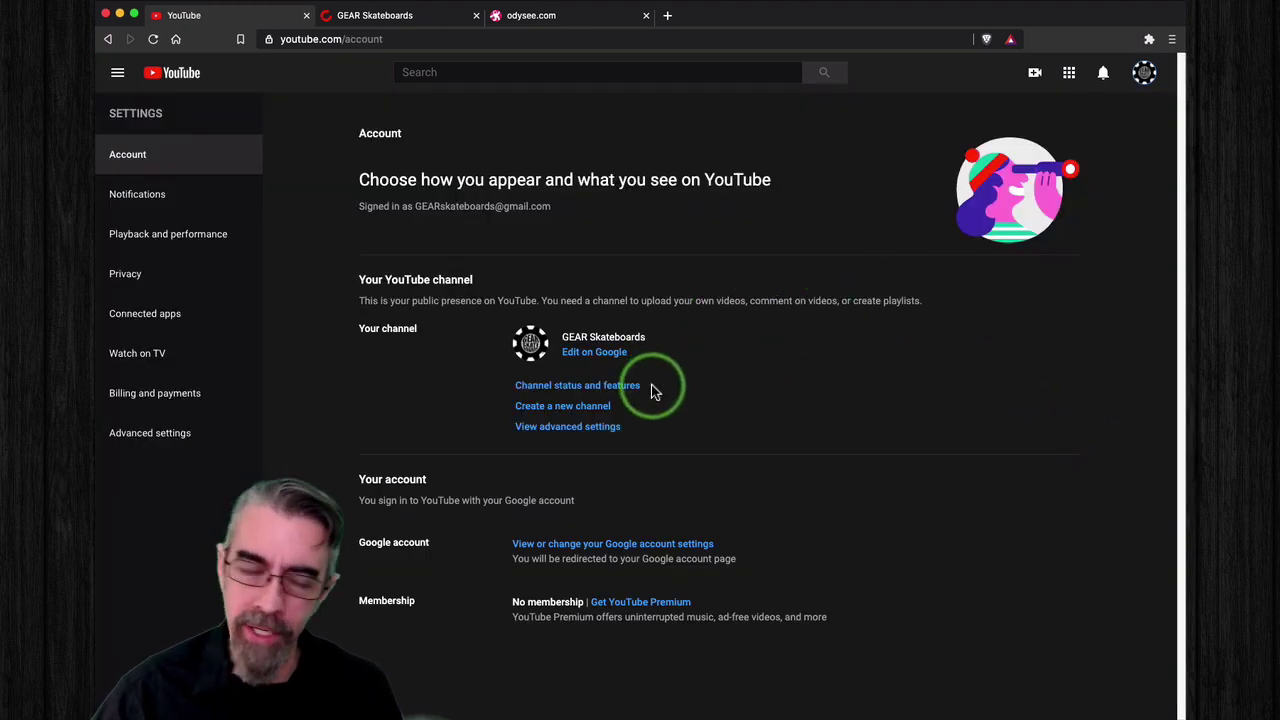
pyautogui.click(398, 18)
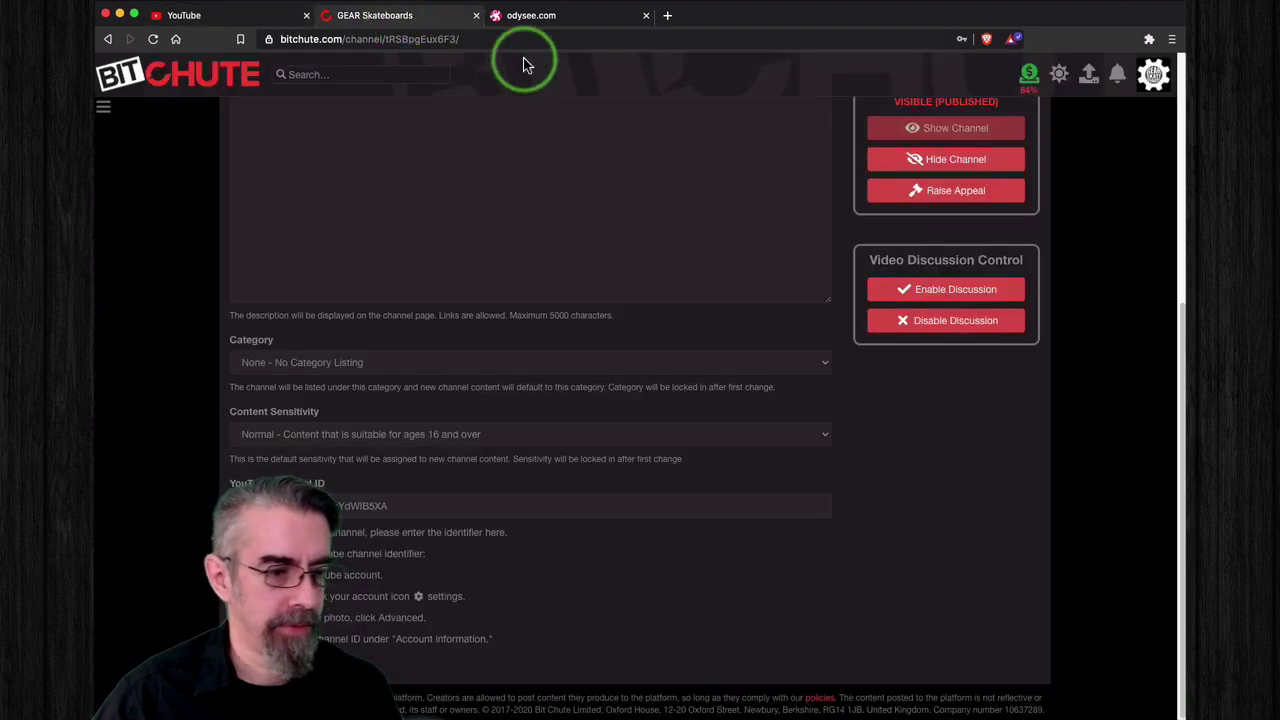
pyautogui.click(257, 15)
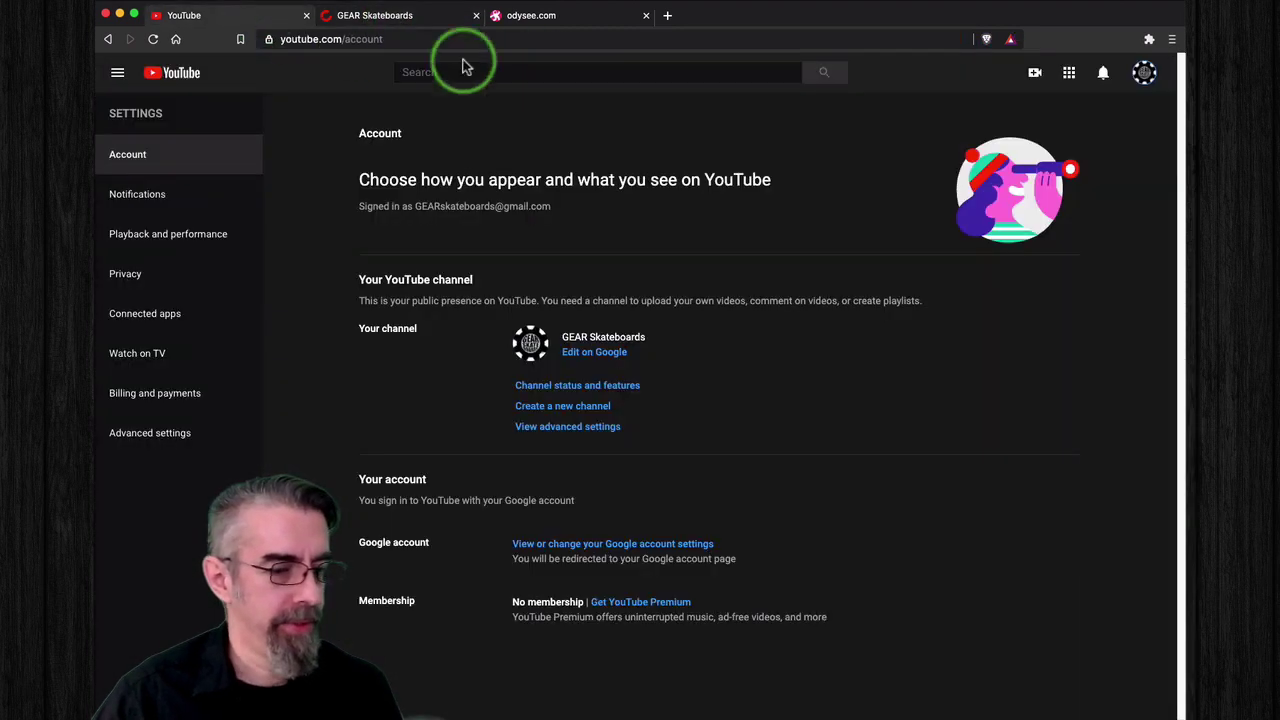
# Step: Copy the channel ID from YouTube's advanced settings and return to BitChute's channel settings
pyautogui.click(571, 430)
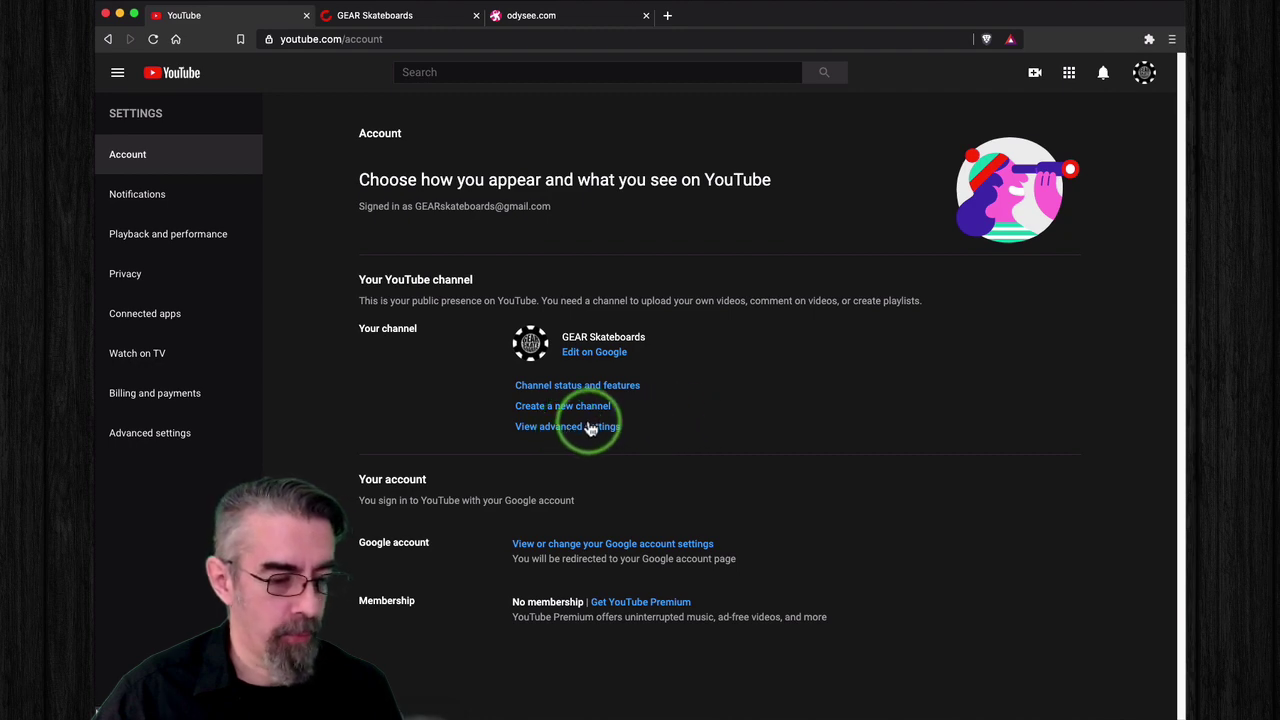
pyautogui.click(580, 429)
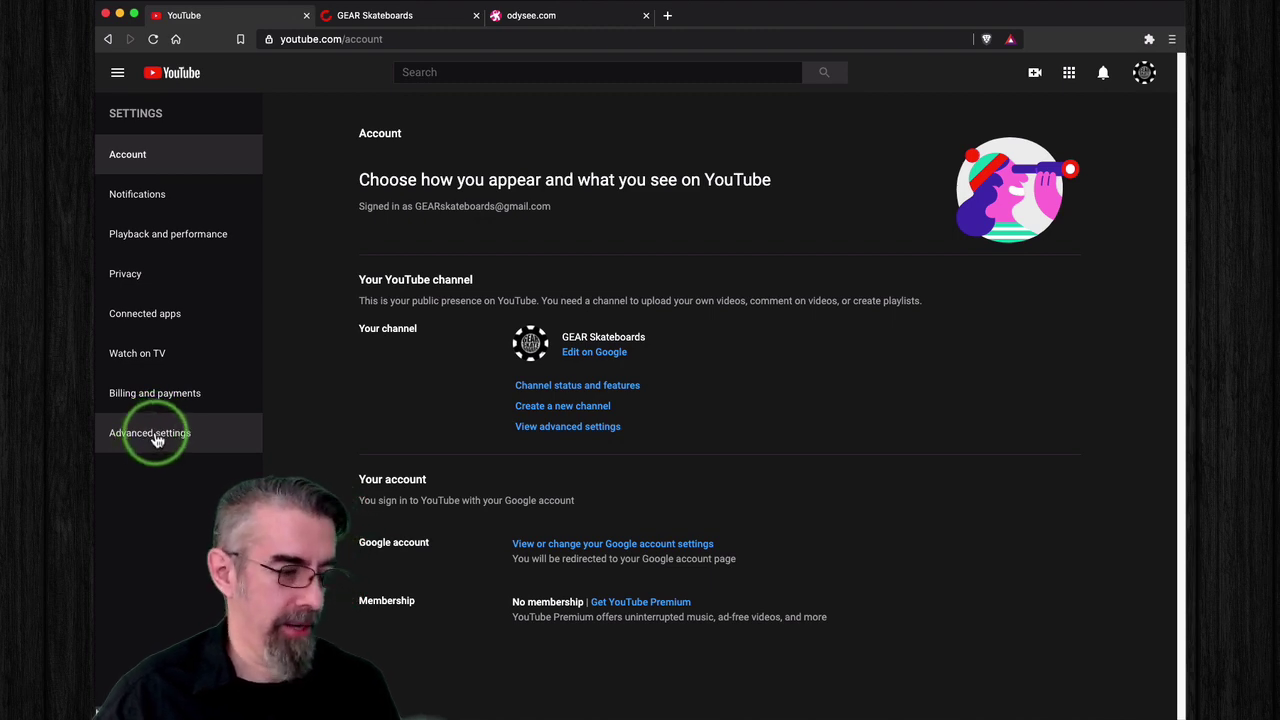
pyautogui.click(168, 441)
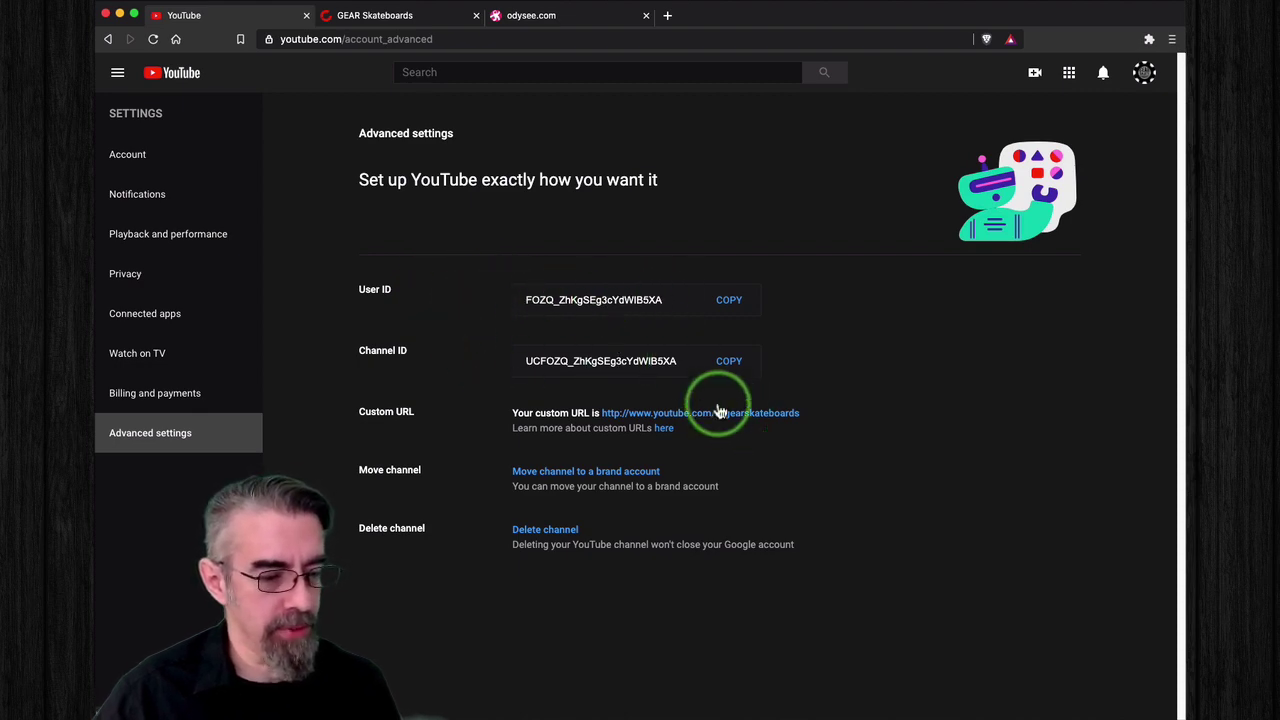
pyautogui.doubleClick(676, 361)
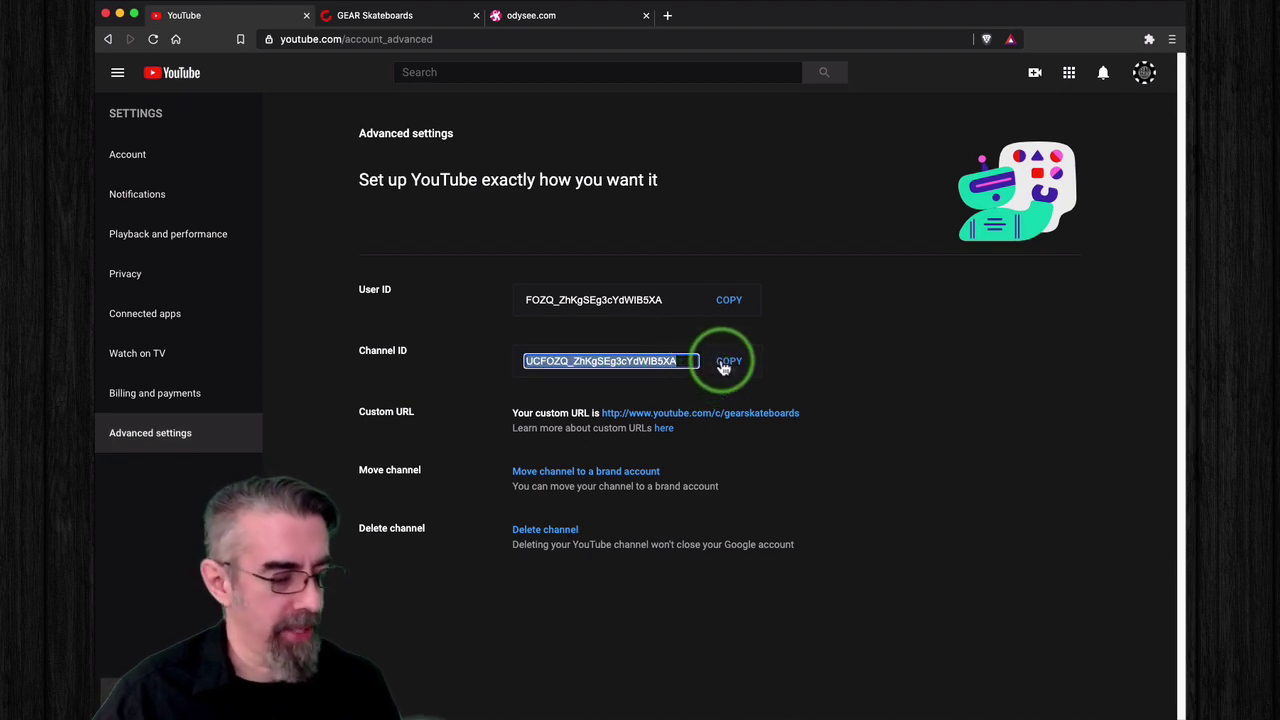
pyautogui.click(367, 18)
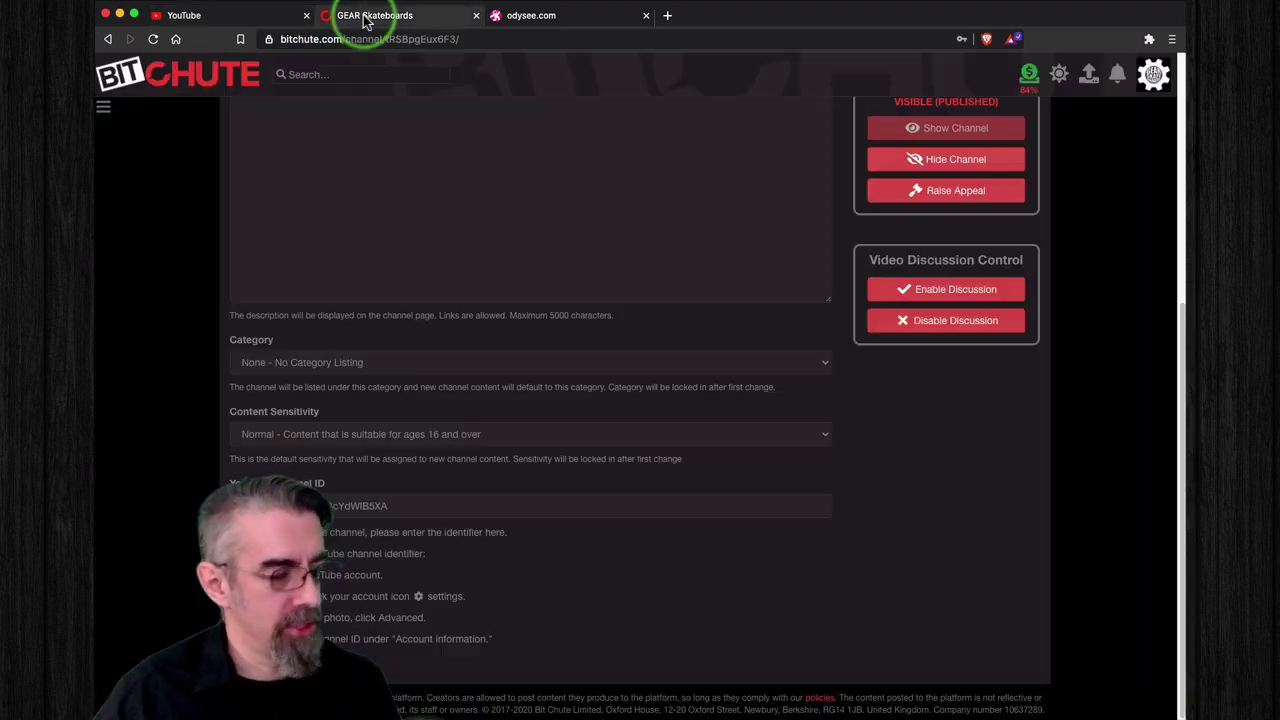
# Step: Clear the old value from the YouTube Channel ID field, then return to the GEAR Skateboards channel page
pyautogui.click(392, 505)
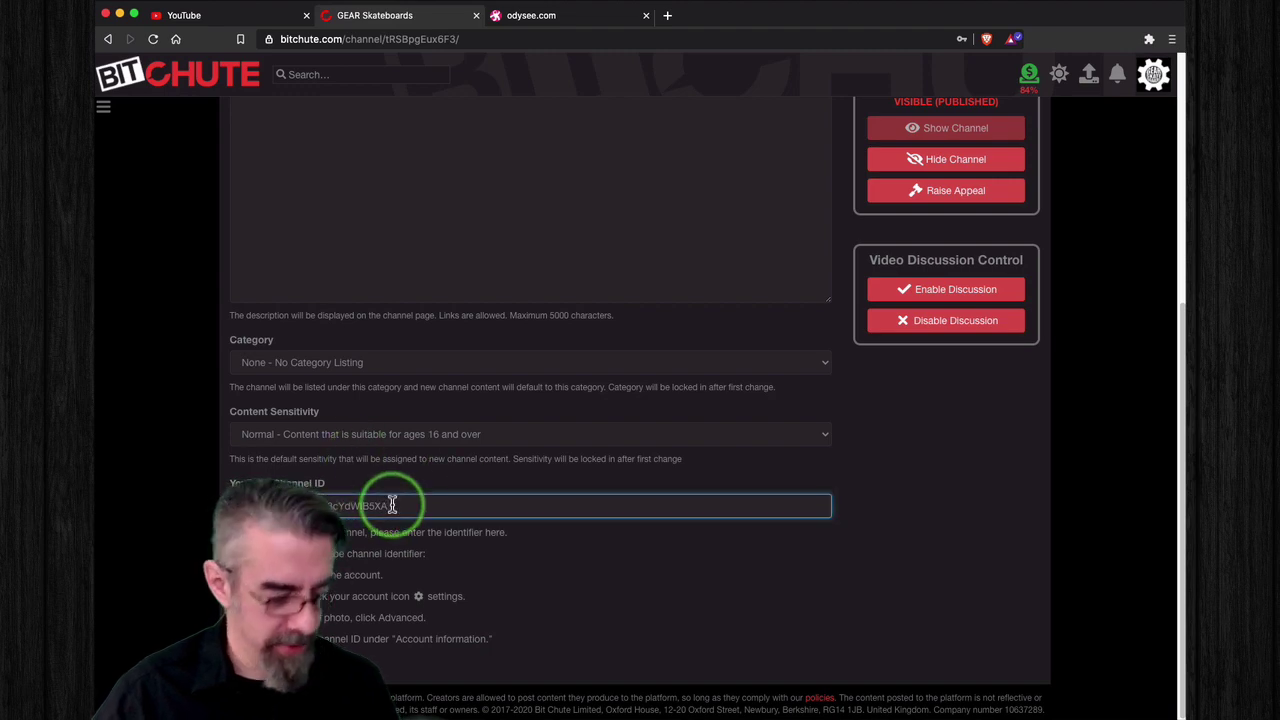
pyautogui.press('super+a')
pyautogui.press('BackSpace')
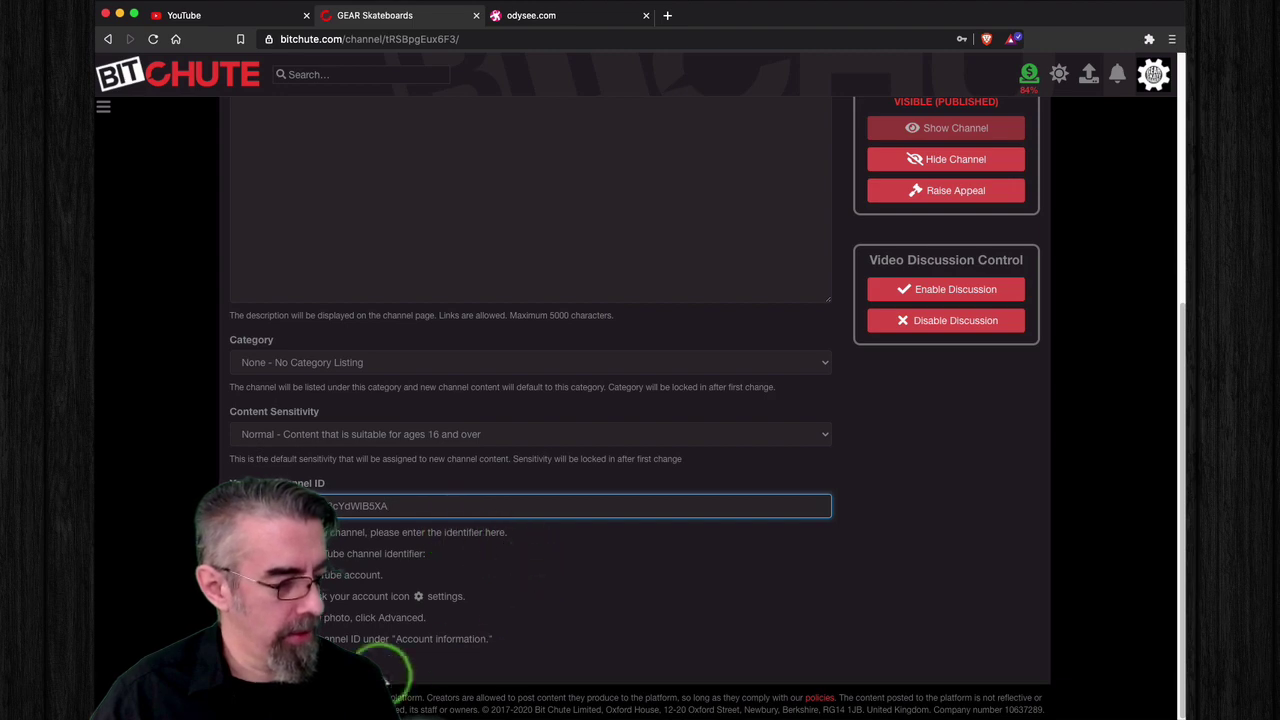
pyautogui.press('Tab')
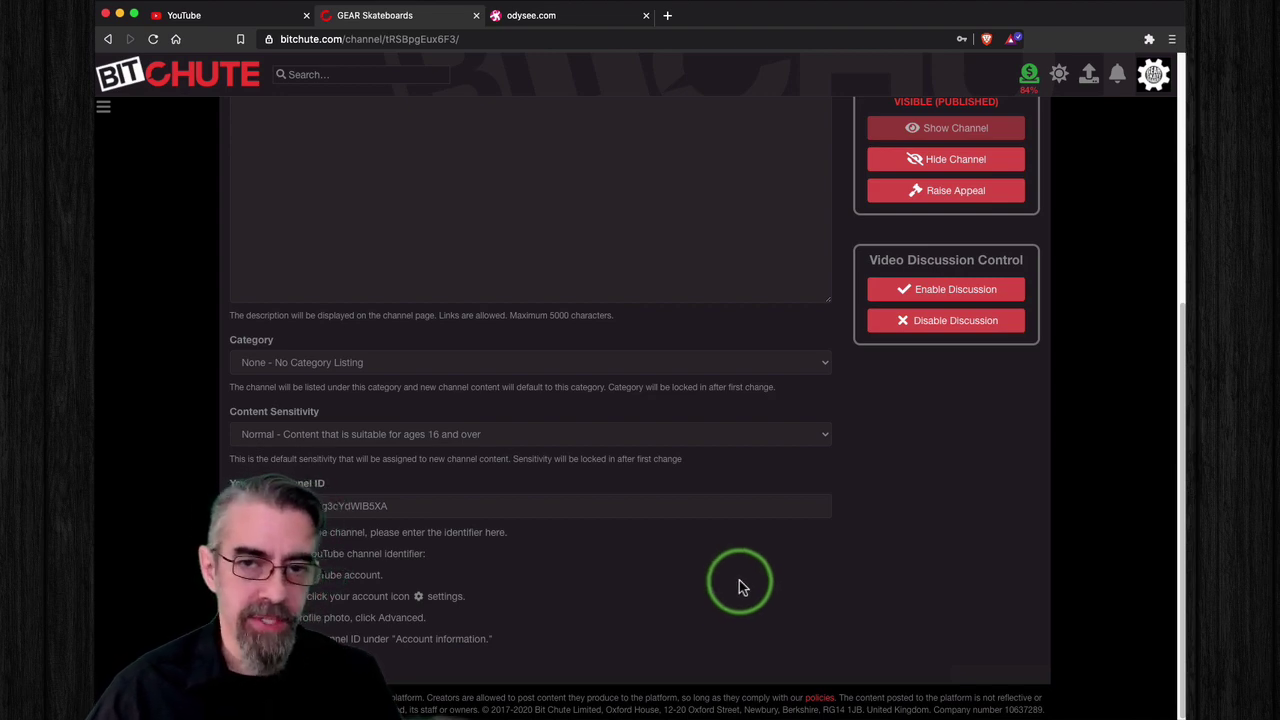
pyautogui.scroll(5, 739, 583)
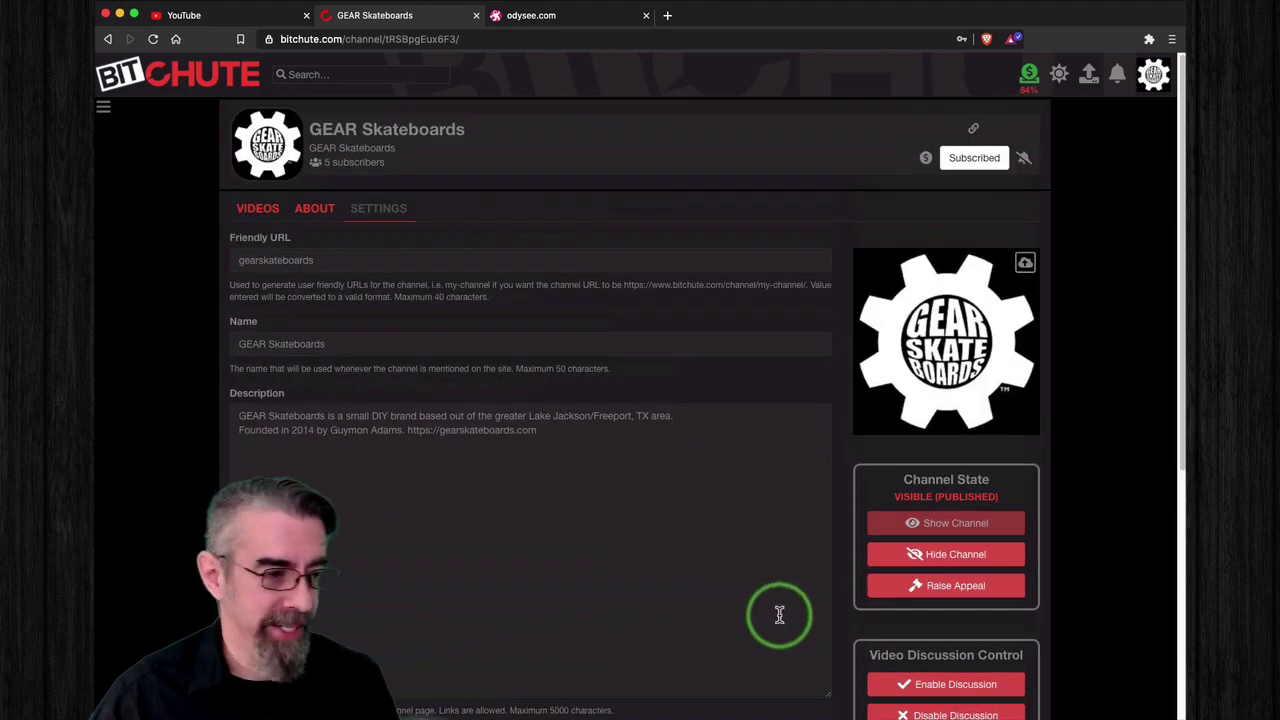
pyautogui.click(390, 135)
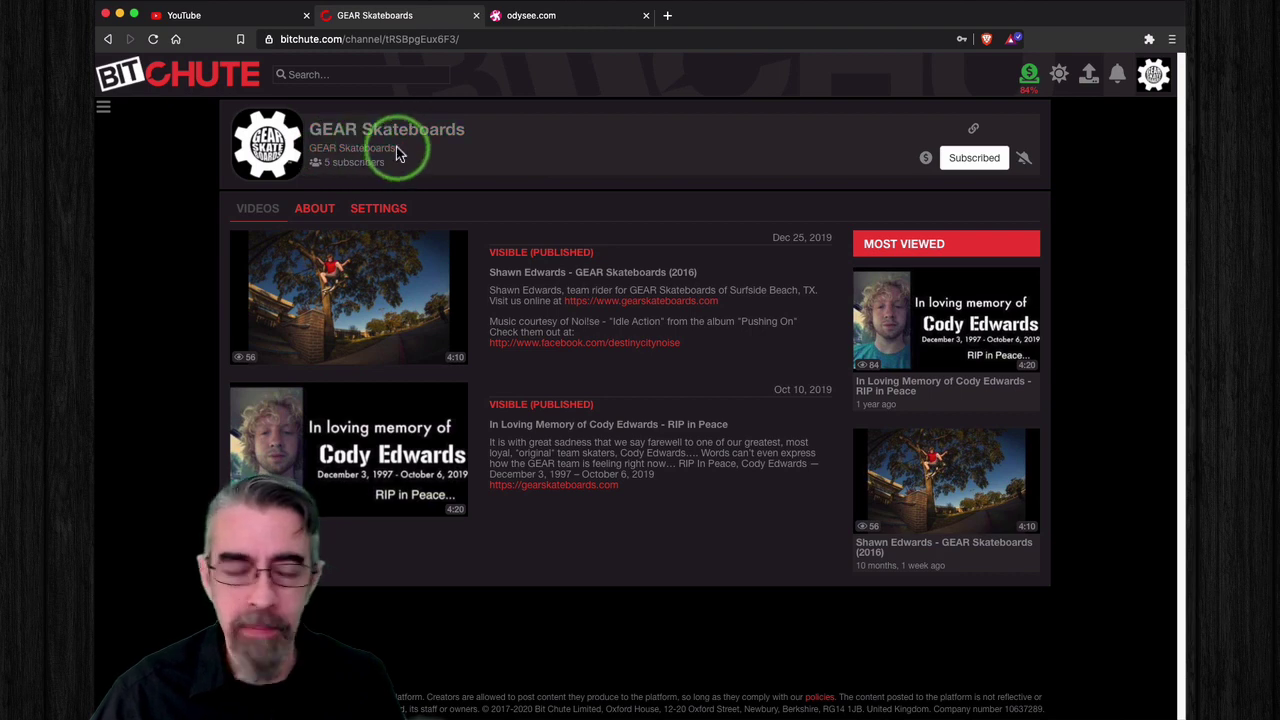
pyautogui.click(250, 20)
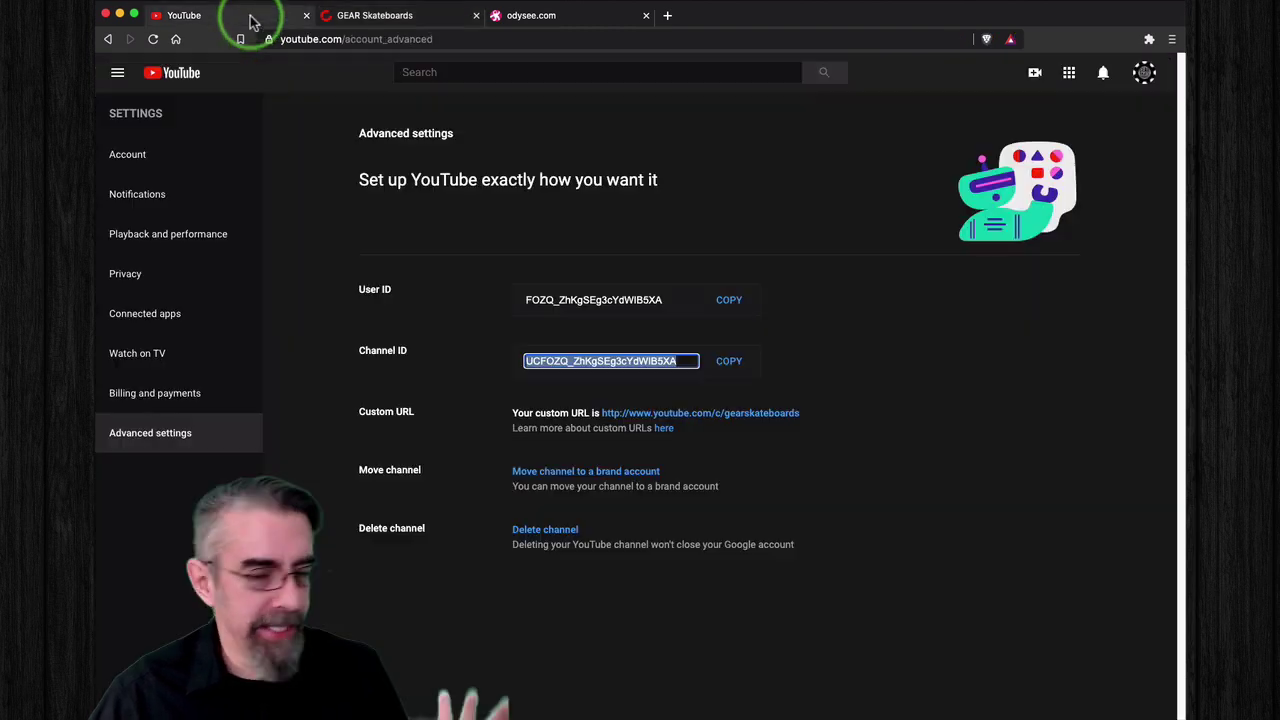
pyautogui.click(991, 394)
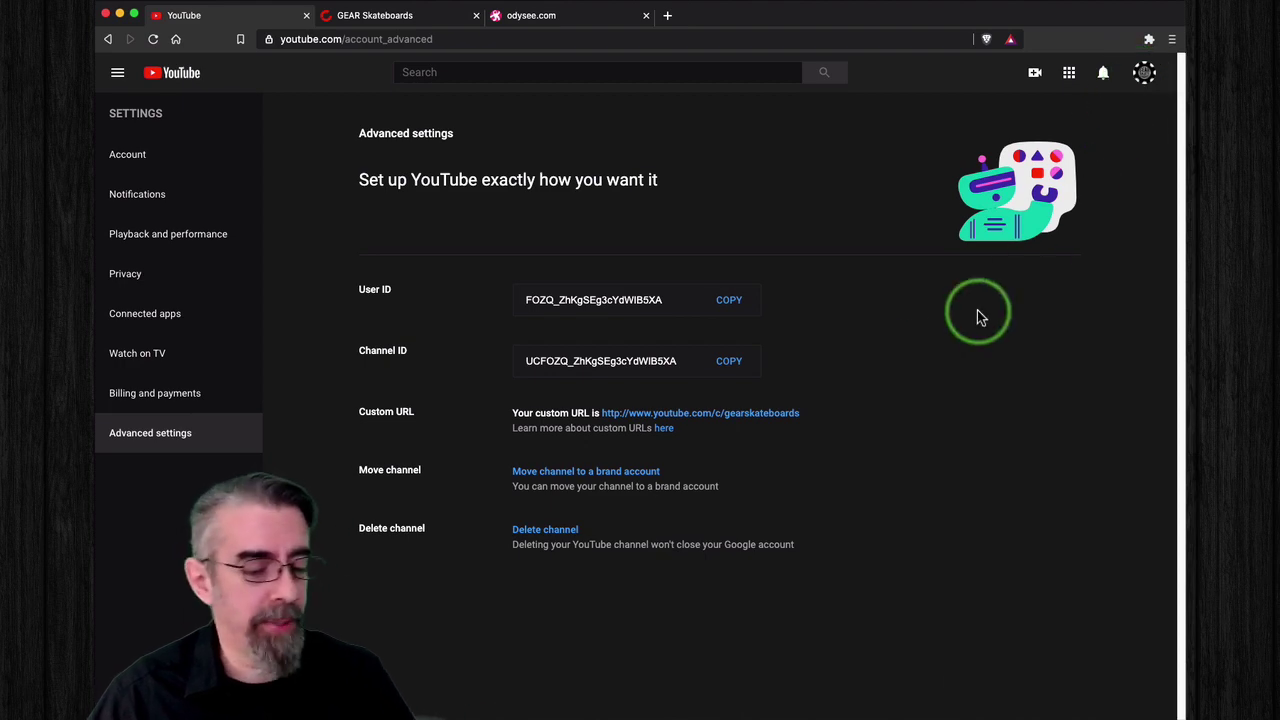
pyautogui.click(415, 17)
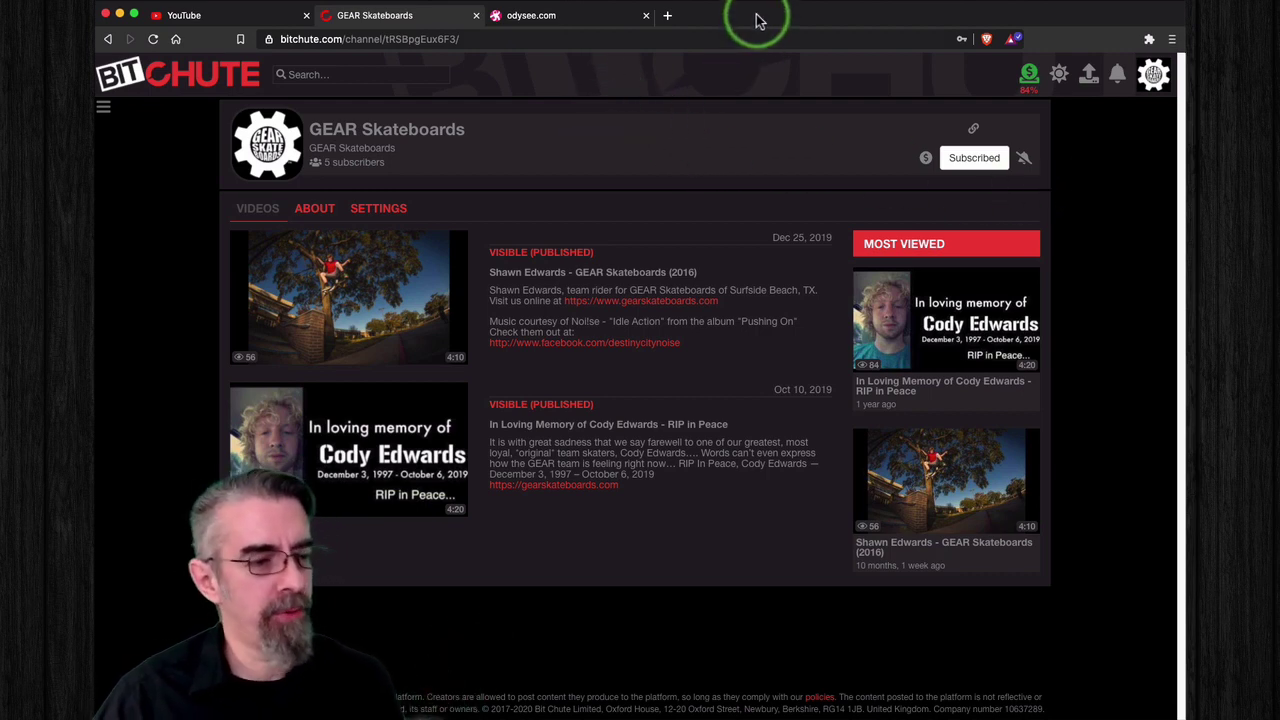
# Step: Switch to the odysee.com tab and go to the Odysee home feed
pyautogui.click(587, 17)
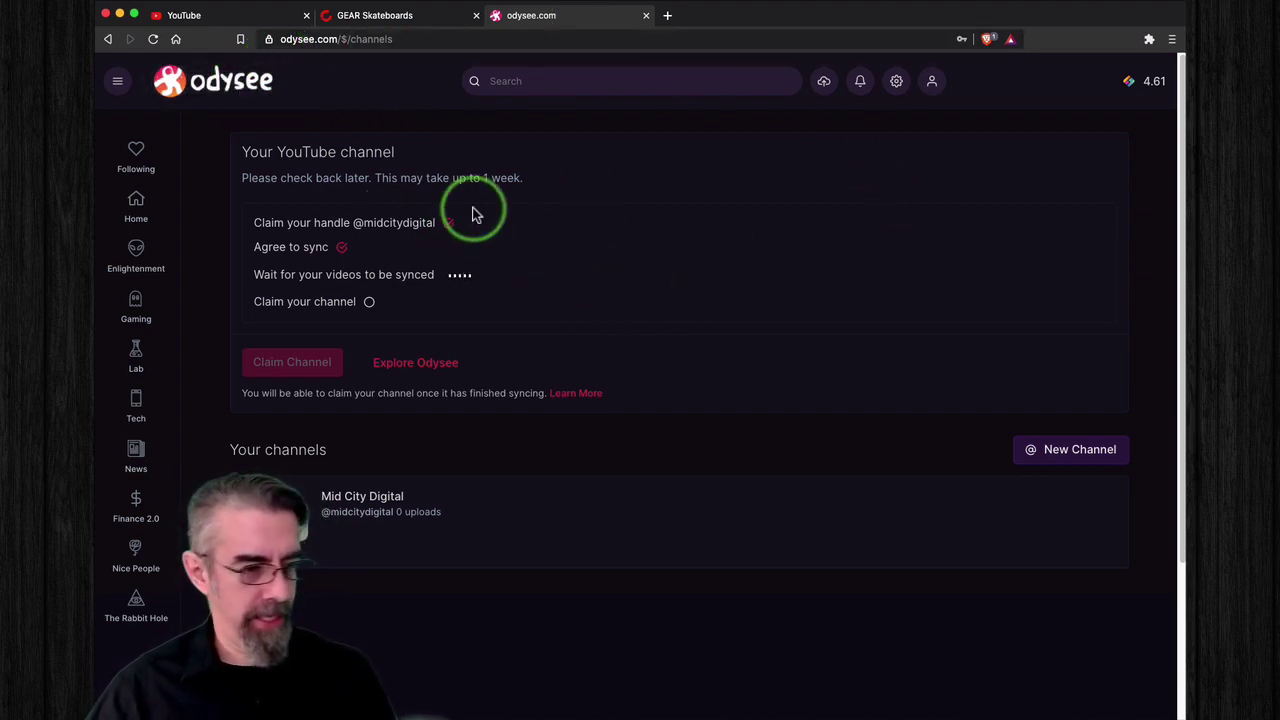
pyautogui.click(236, 92)
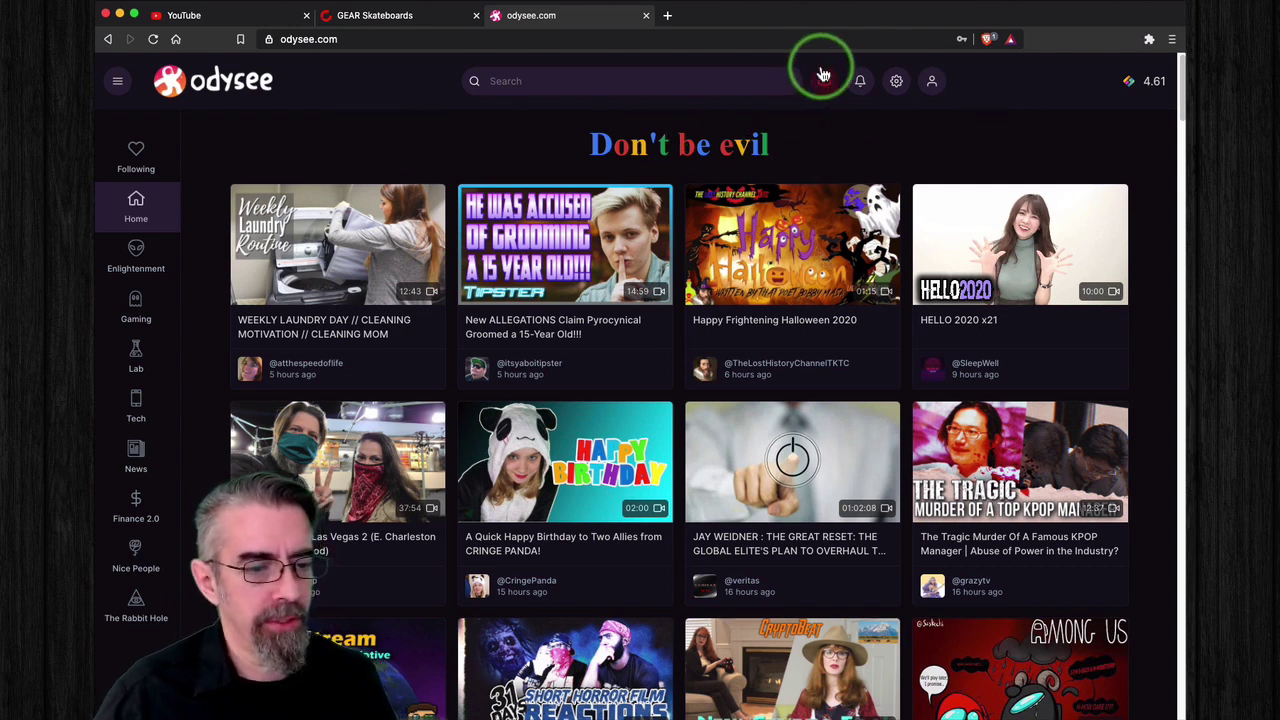
# Step: Open Channels from the Odysee account menu to check the YouTube sync status
pyautogui.click(933, 82)
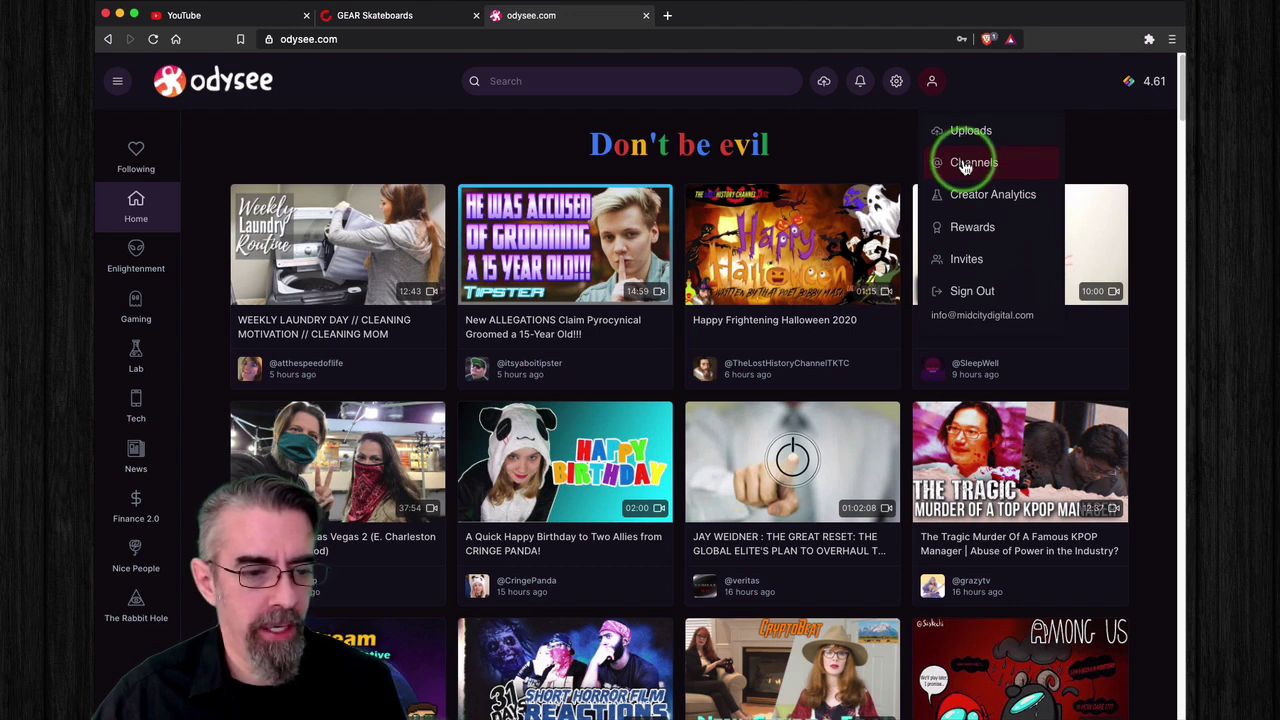
pyautogui.click(966, 165)
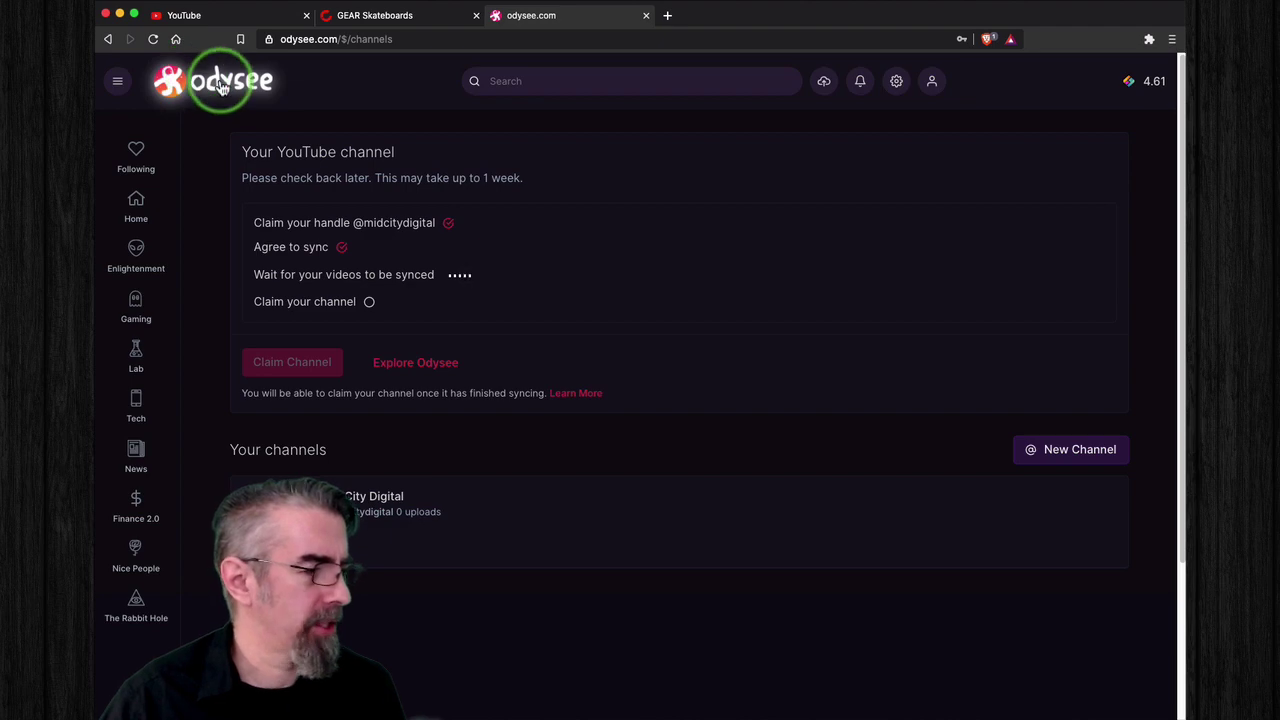
# Step: Return to the Odysee home feed and scroll down past Recent From Following
pyautogui.click(266, 98)
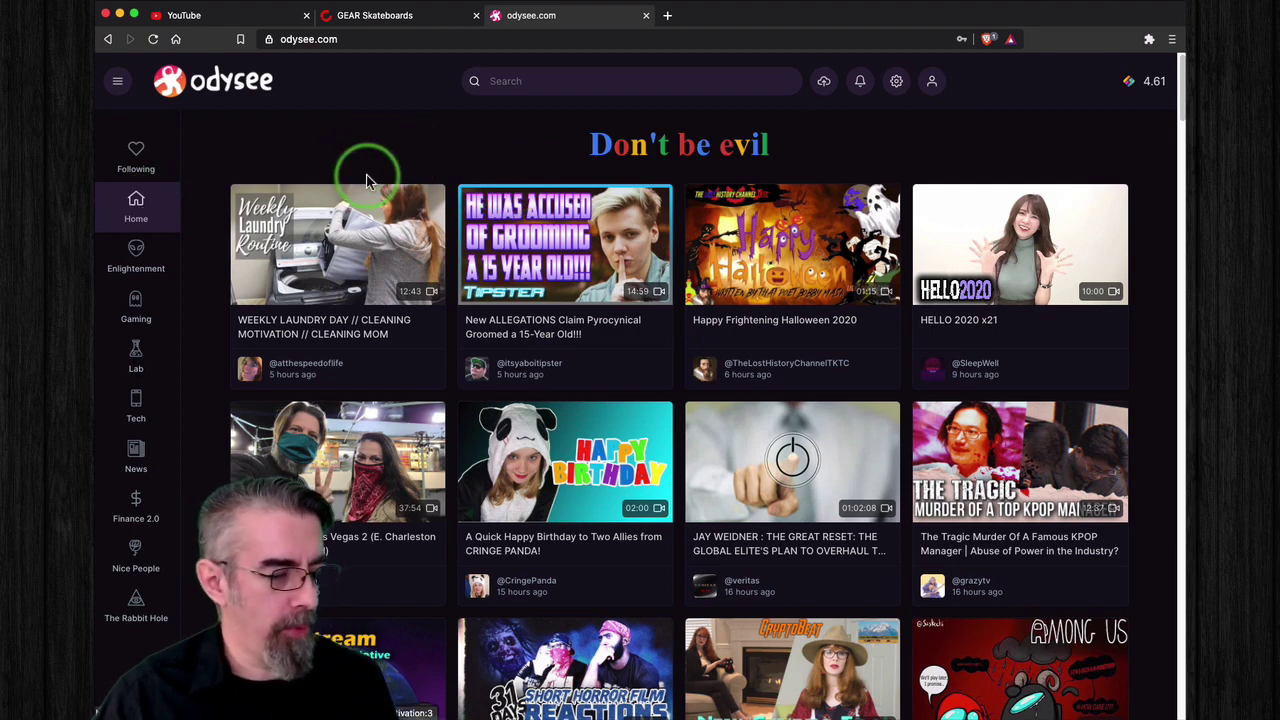
pyautogui.scroll(-2, 545, 310)
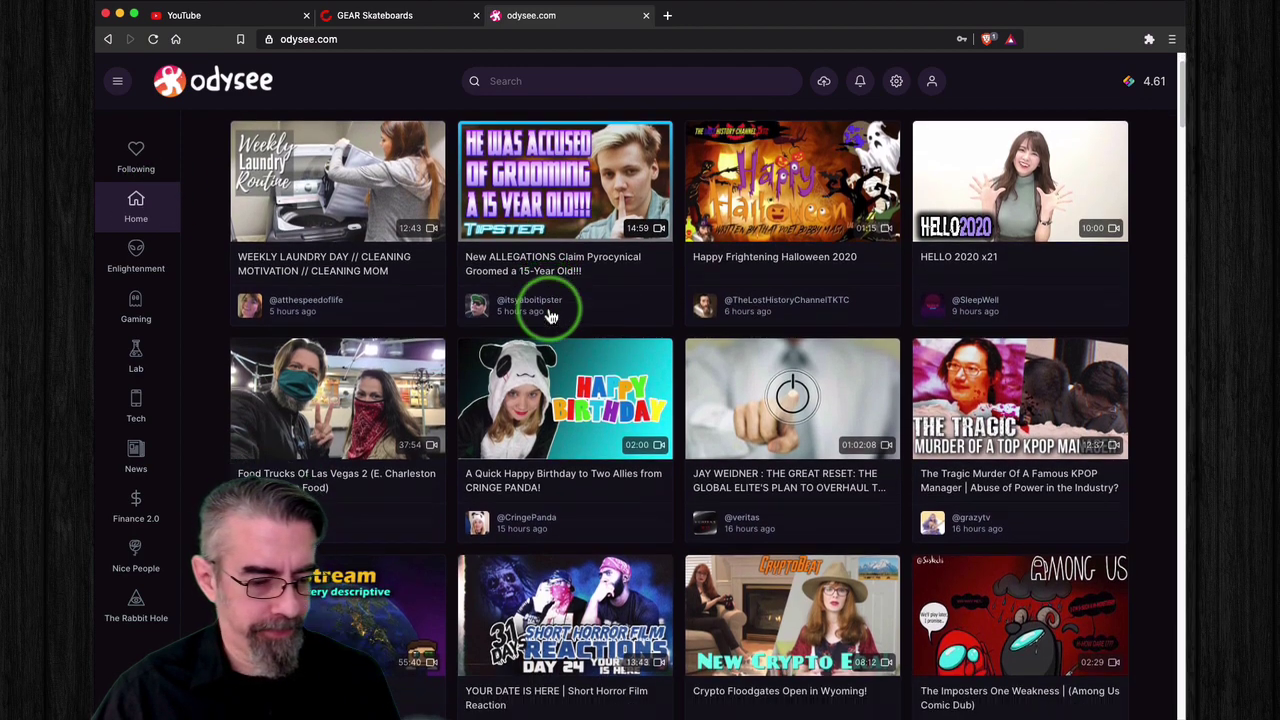
pyautogui.scroll(-5, 550, 316)
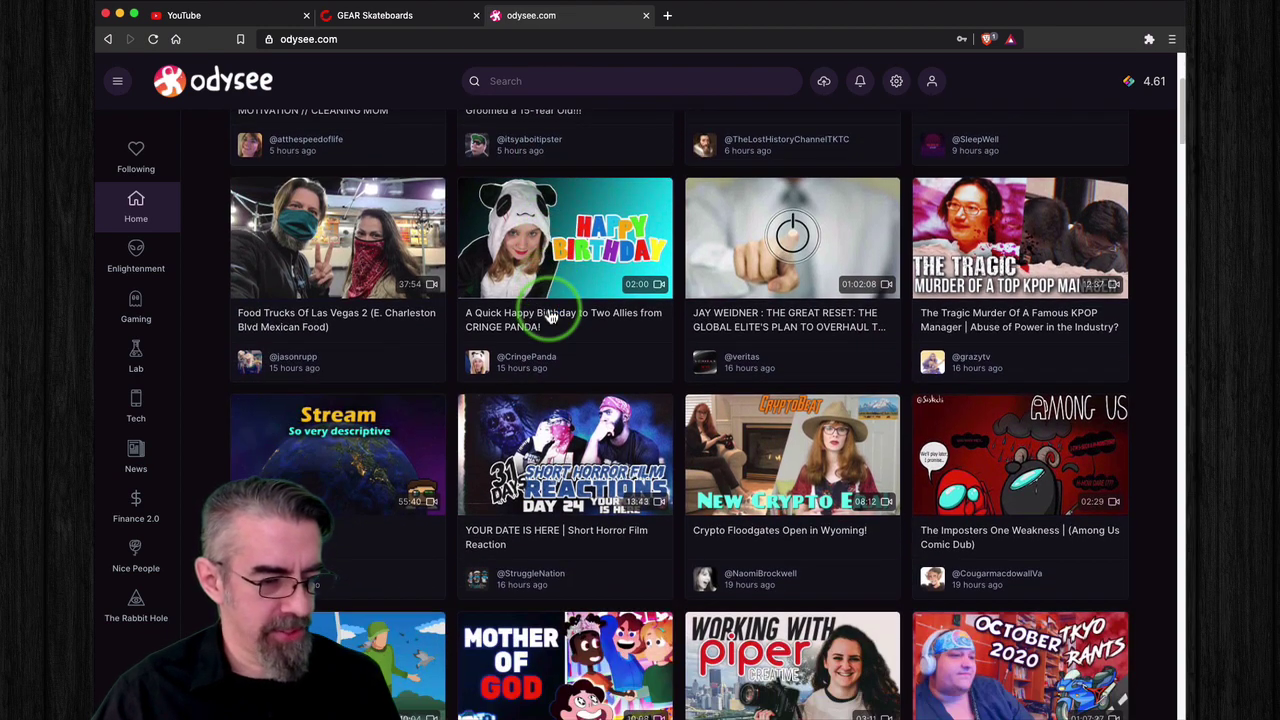
pyautogui.scroll(-2, 550, 316)
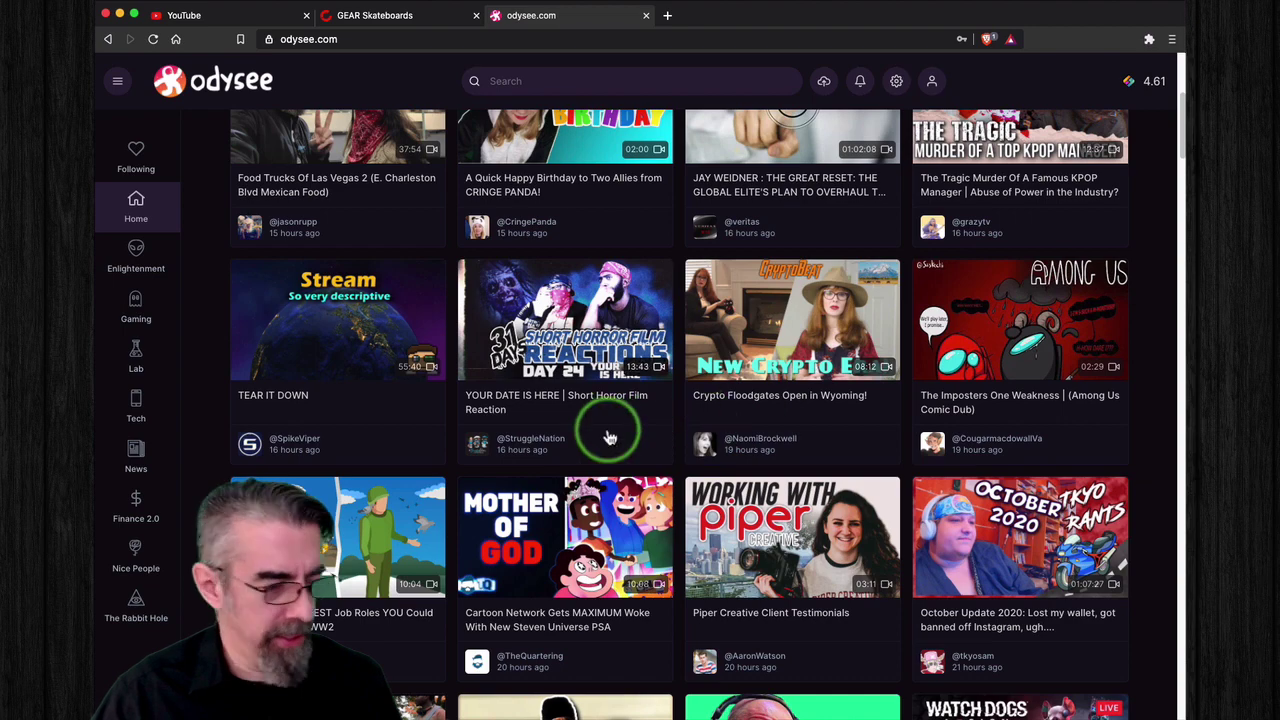
pyautogui.scroll(-5, 437, 437)
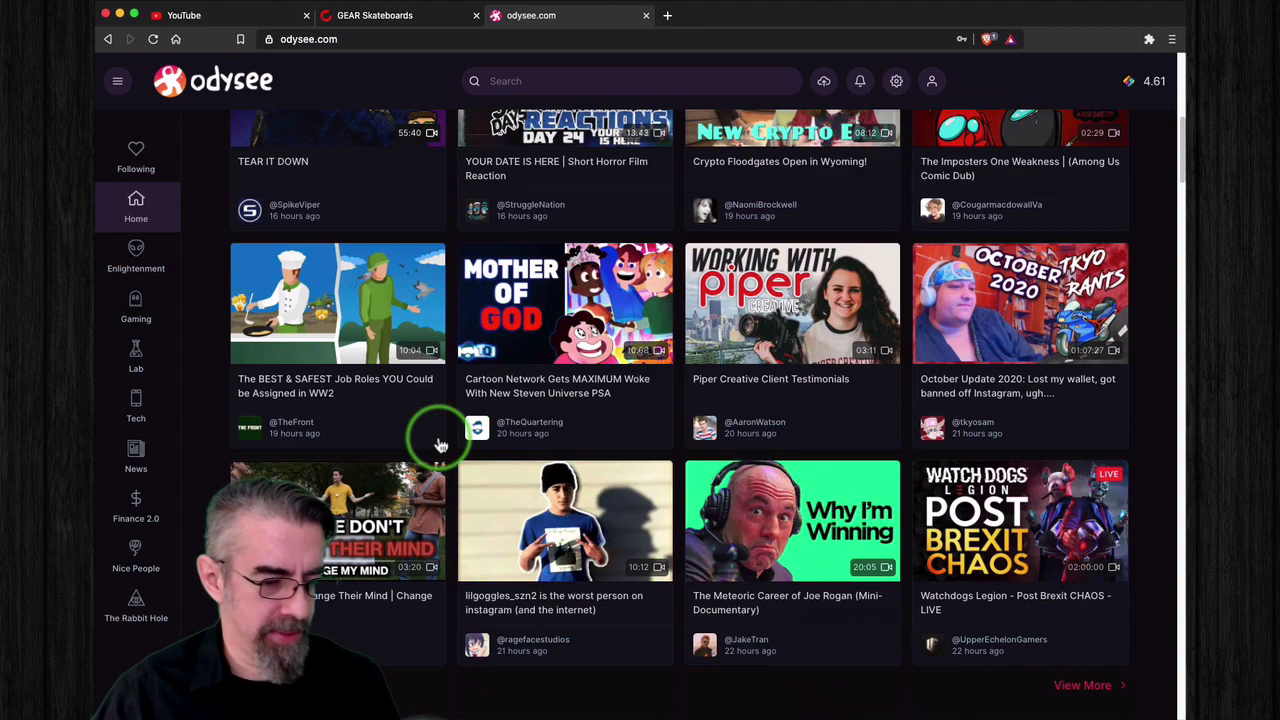
pyautogui.scroll(-4, 440, 440)
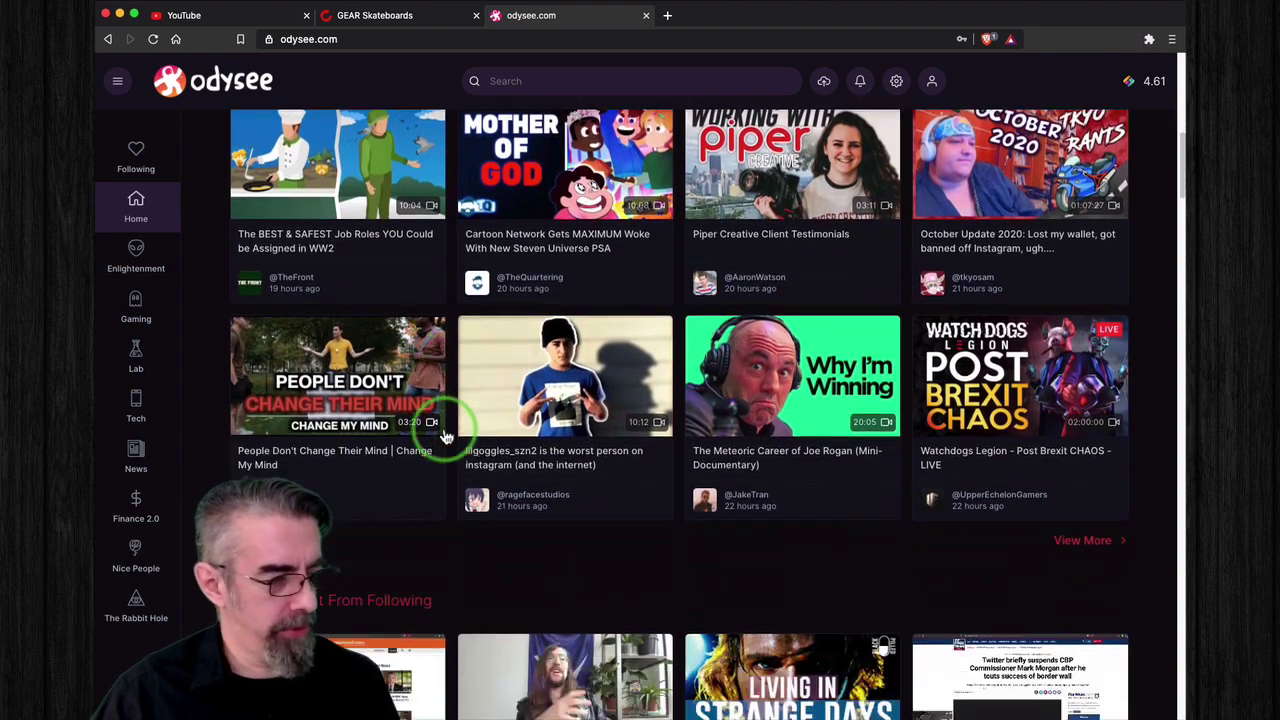
pyautogui.scroll(-7, 447, 437)
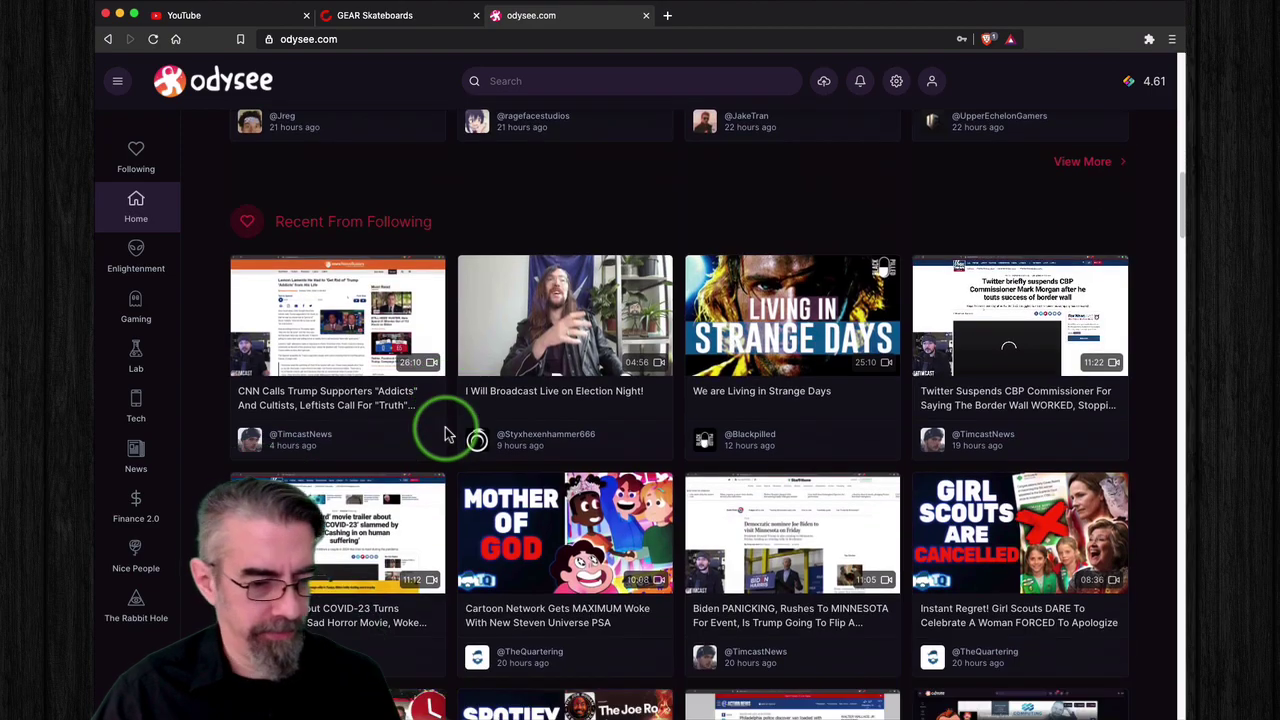
pyautogui.scroll(-7, 450, 432)
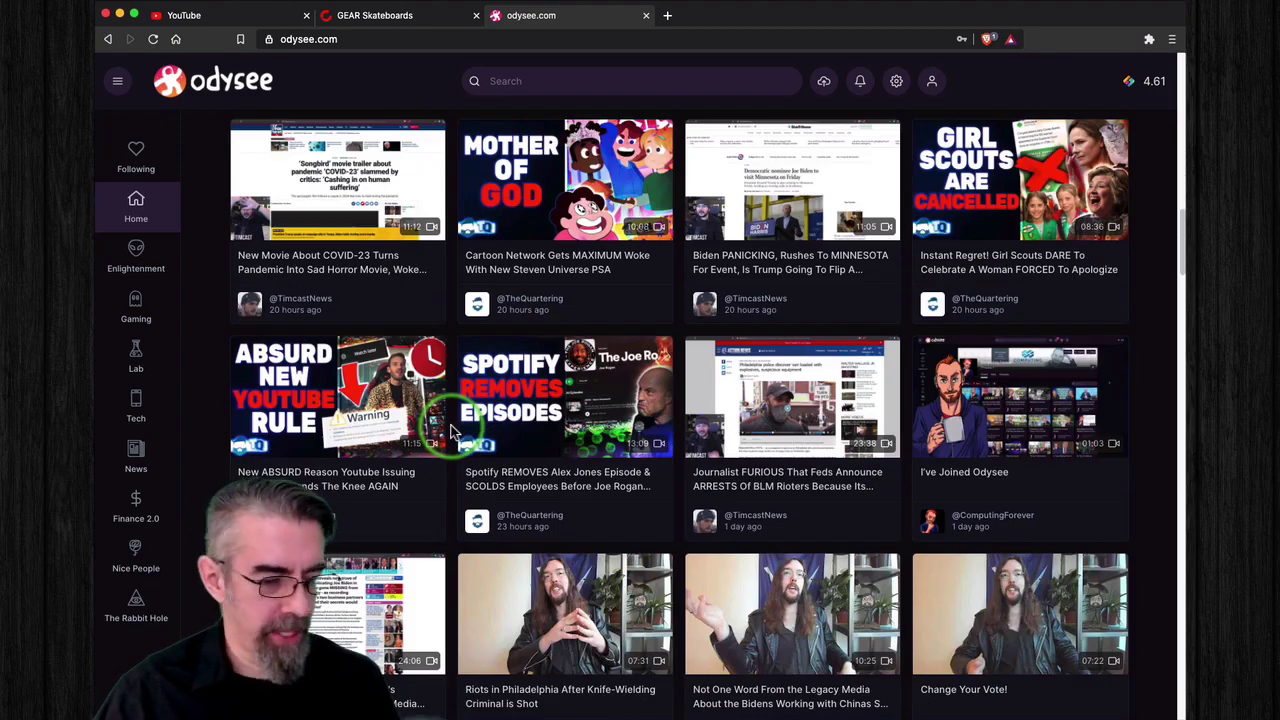
pyautogui.scroll(15, 450, 430)
# Step: Open the Enlightenment category from the sidebar and scroll through its newest videos
pyautogui.click(136, 255)
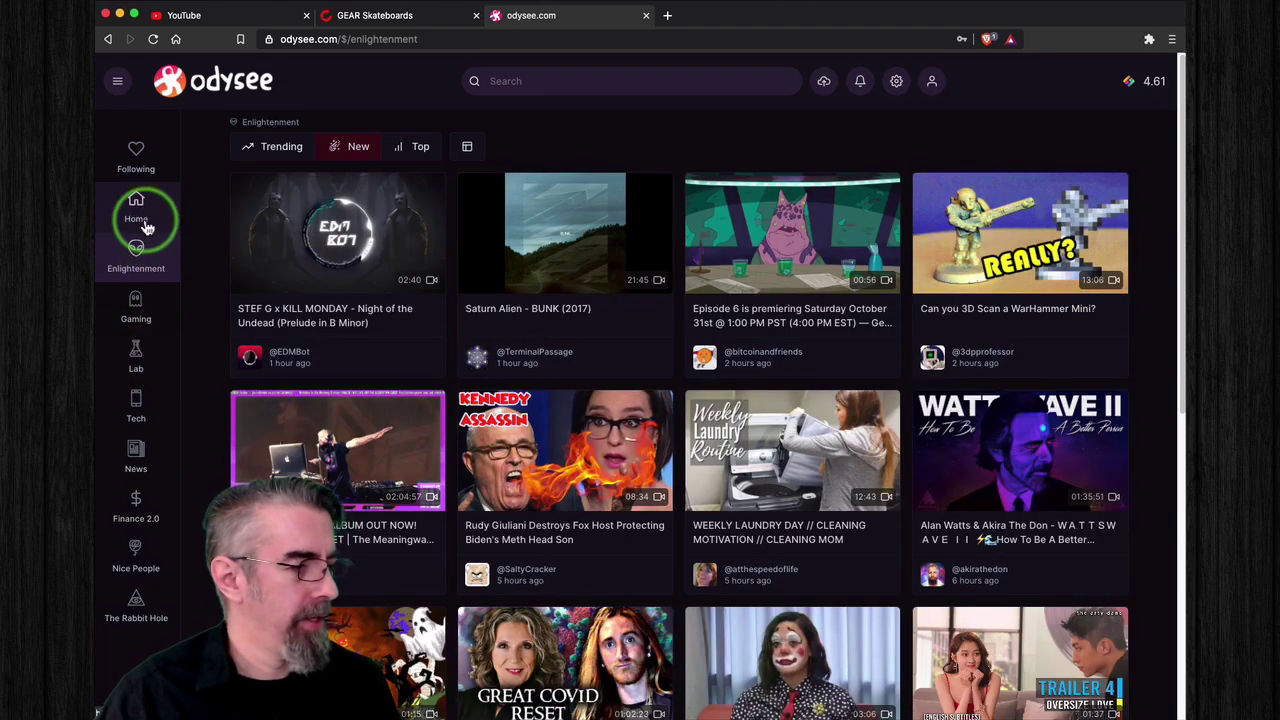
pyautogui.click(146, 215)
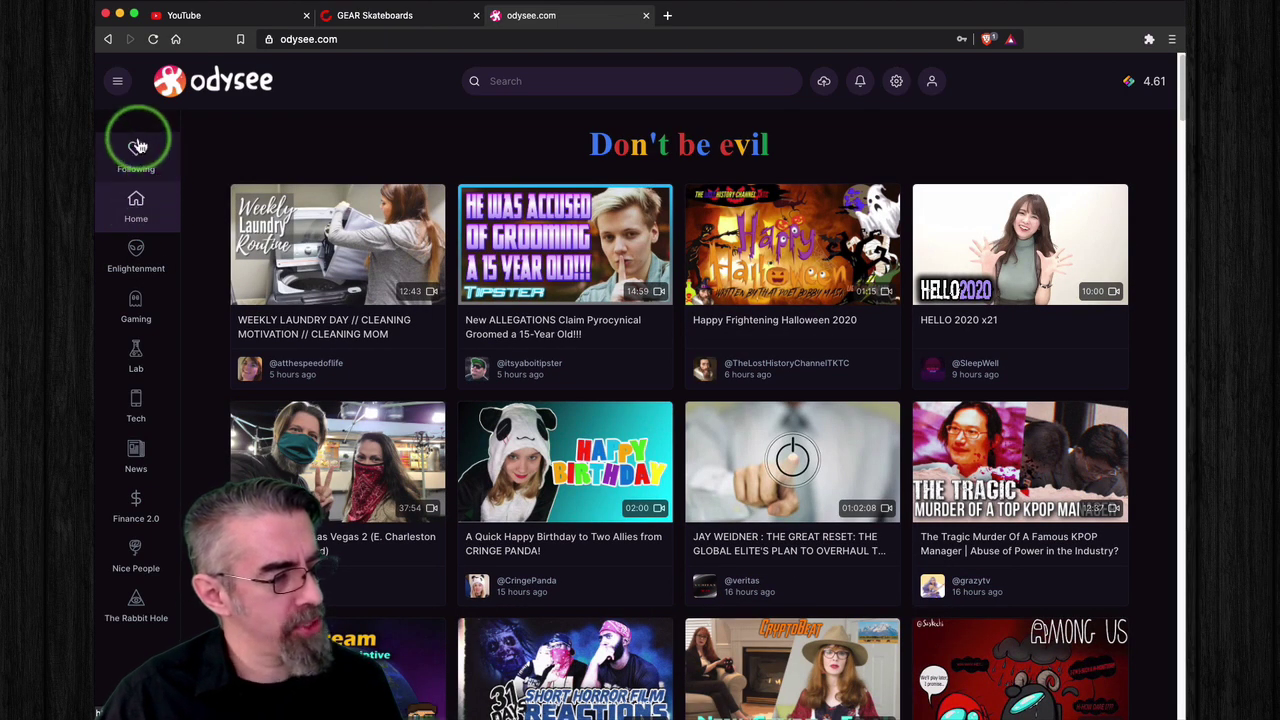
pyautogui.click(141, 152)
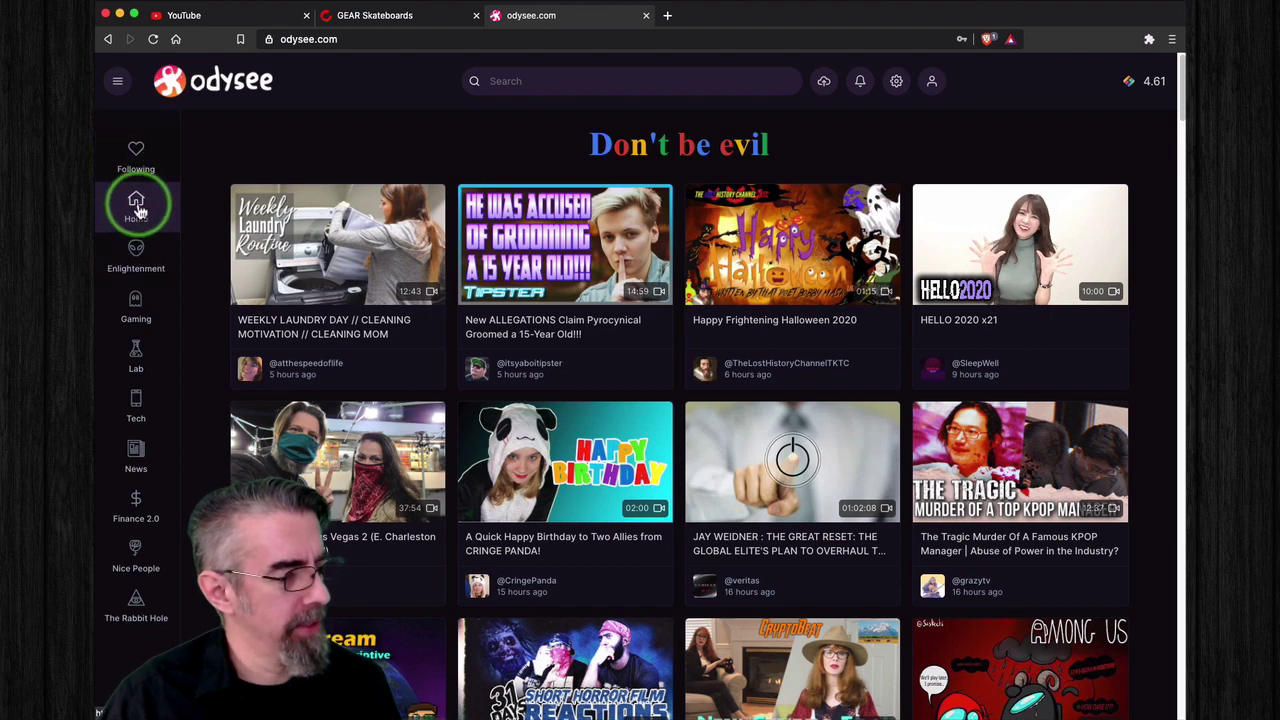
pyautogui.click(135, 247)
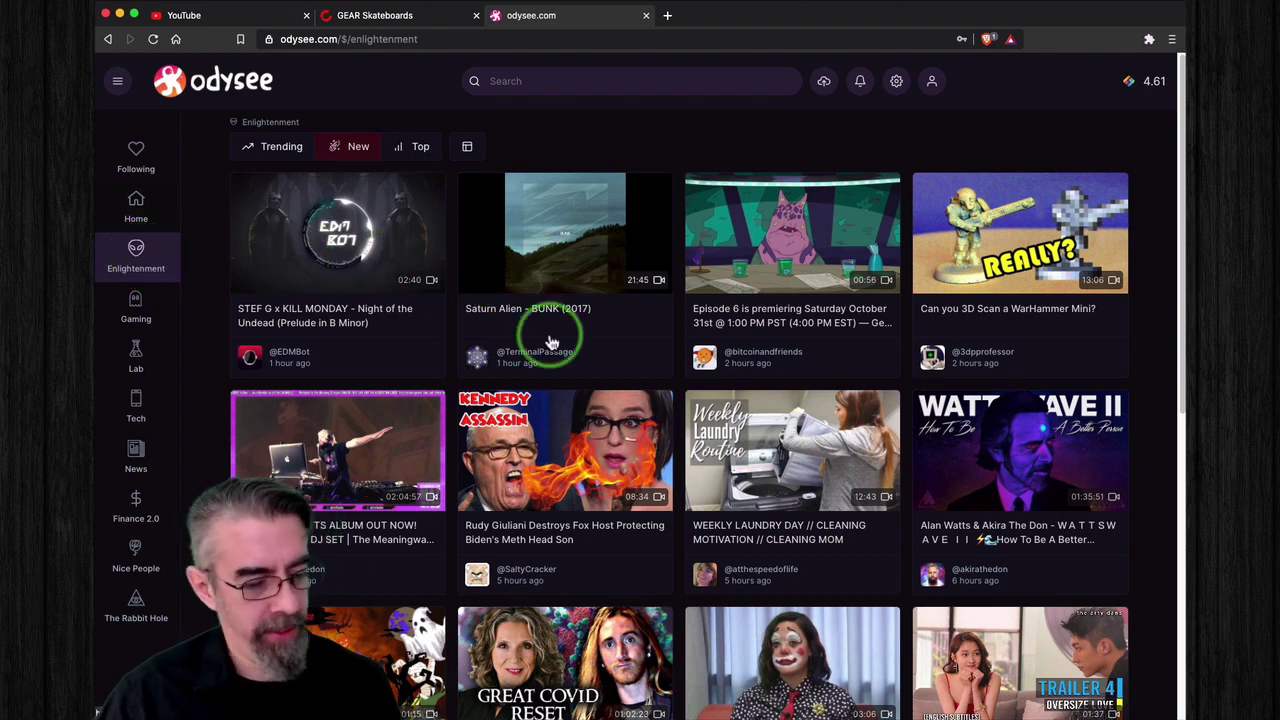
pyautogui.scroll(-2, 566, 370)
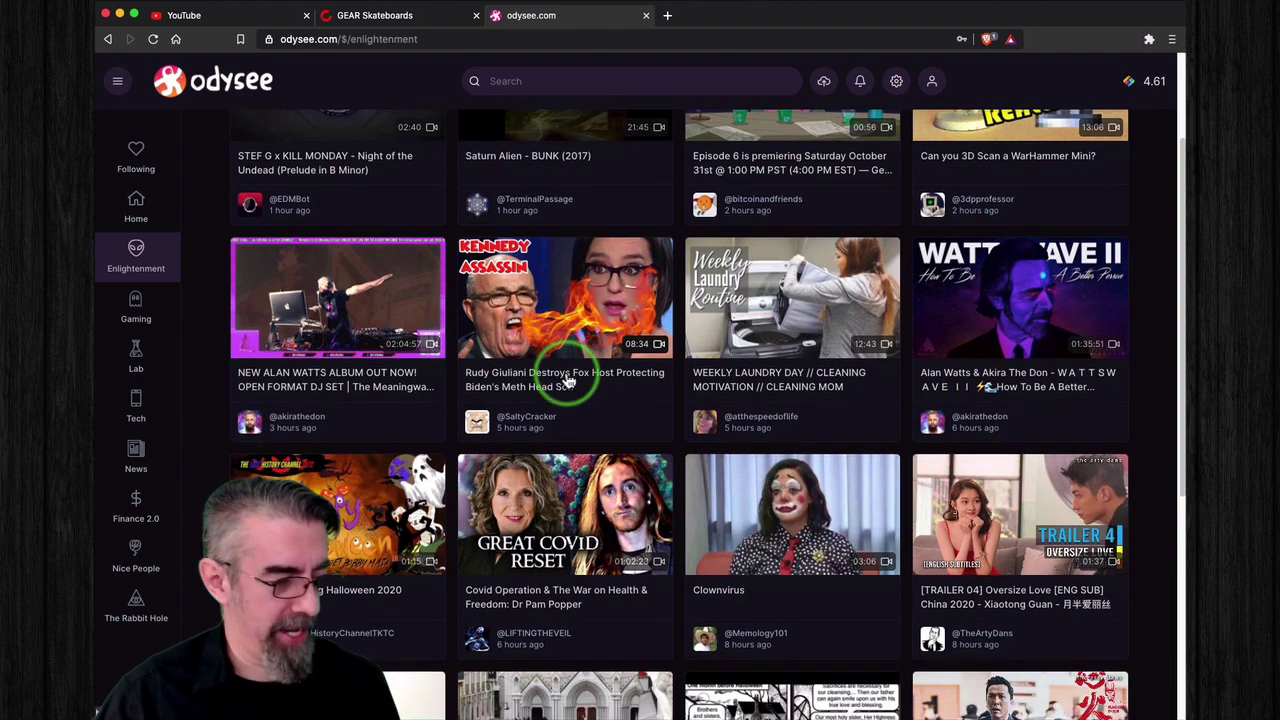
pyautogui.scroll(-3, 566, 380)
pyautogui.scroll(-1, 568, 380)
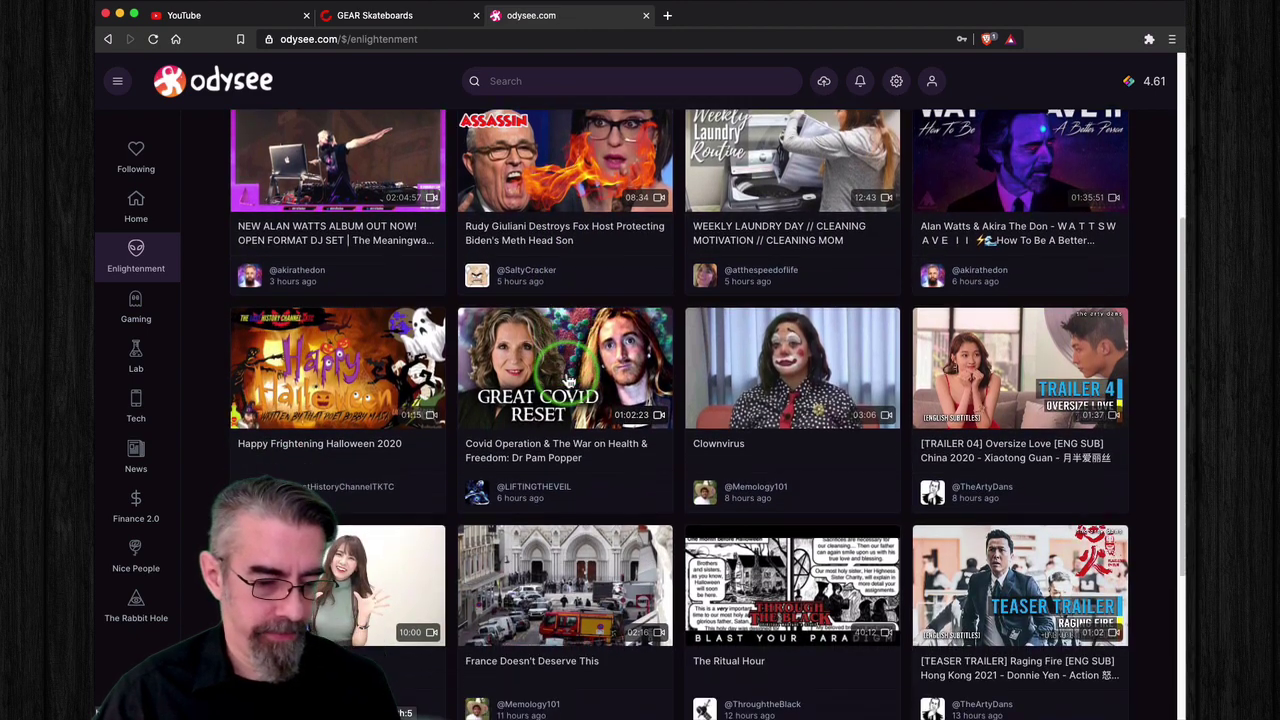
pyautogui.scroll(-5, 568, 380)
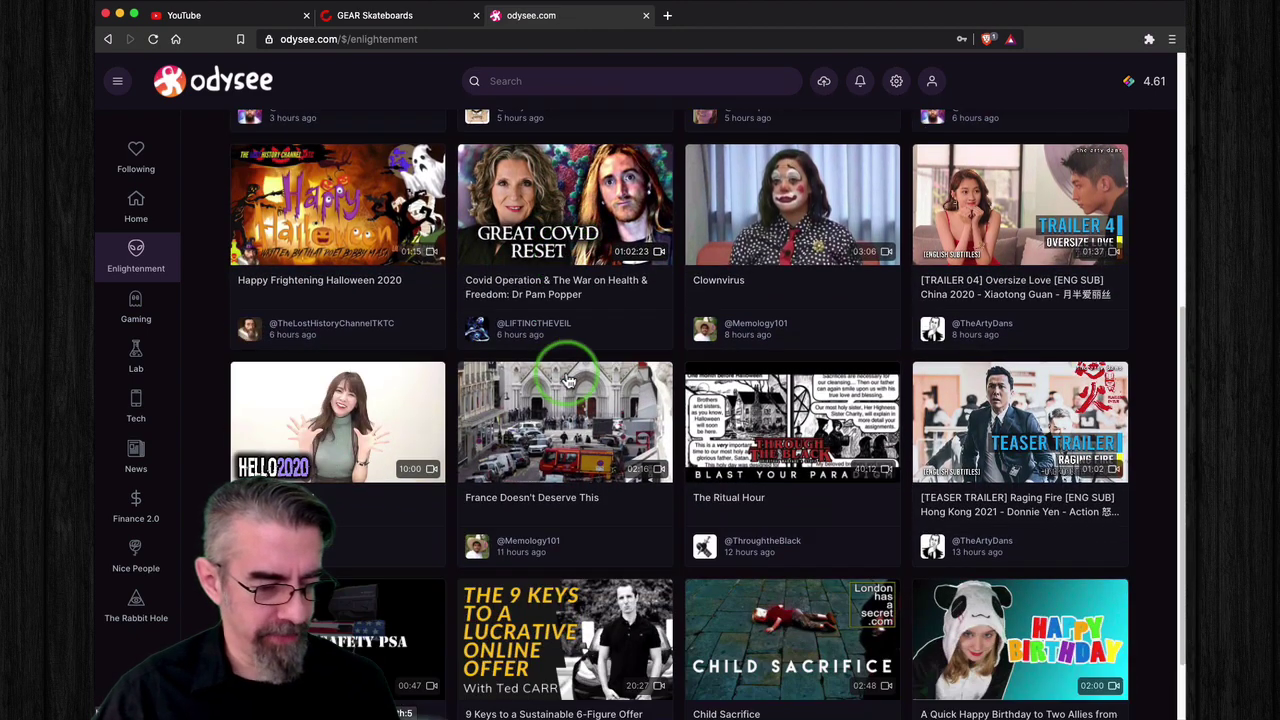
pyautogui.scroll(-1, 568, 380)
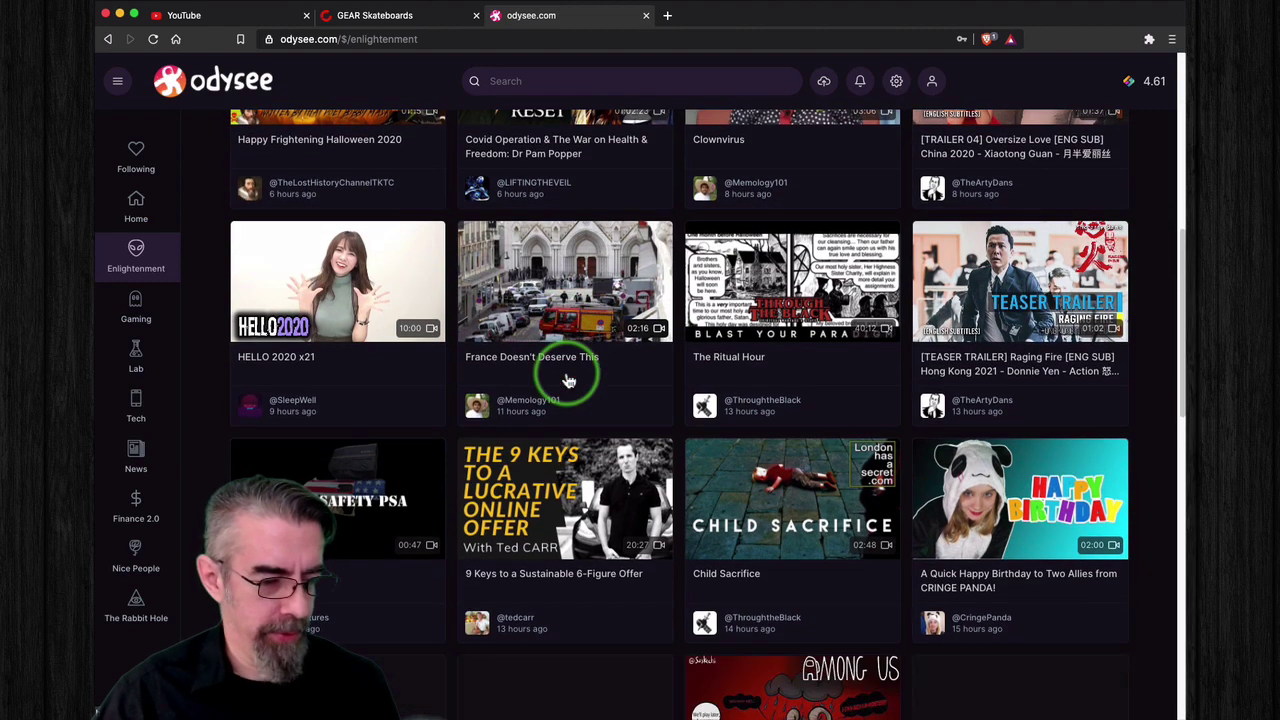
pyautogui.scroll(-3, 568, 380)
pyautogui.scroll(-5, 568, 380)
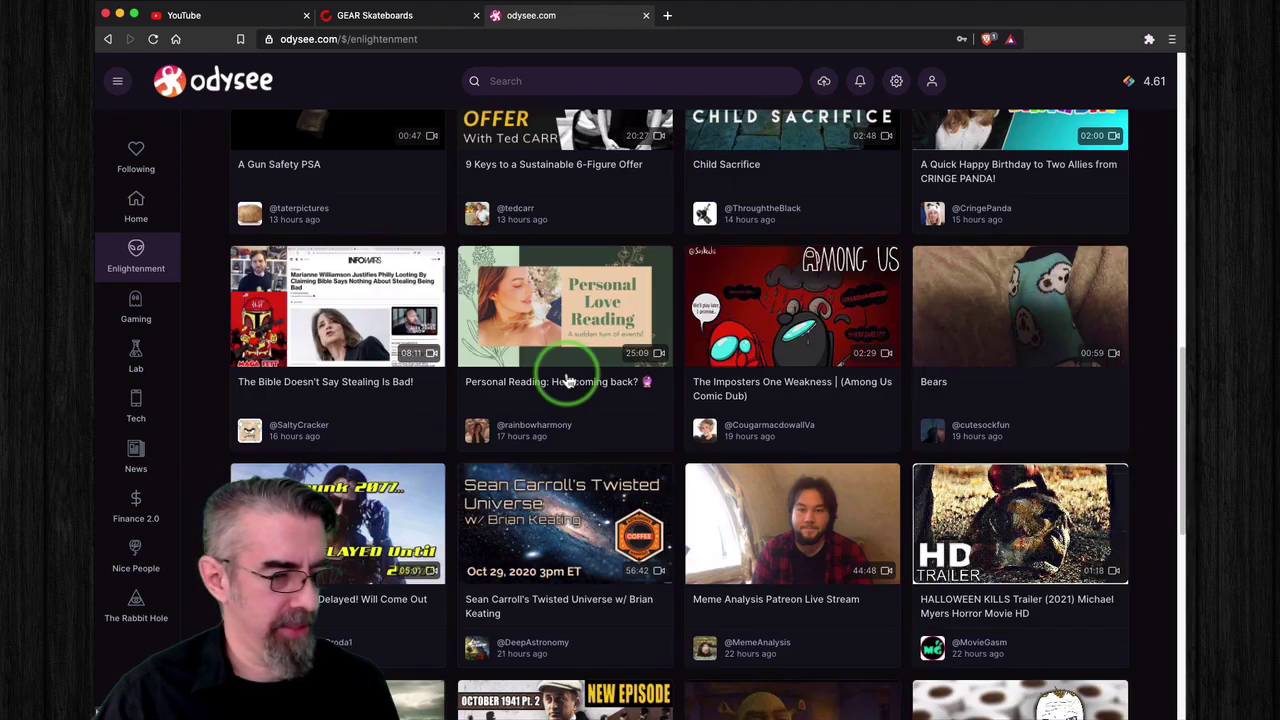
# Step: Open the Gaming category and scroll down through its newest gaming videos
pyautogui.click(140, 310)
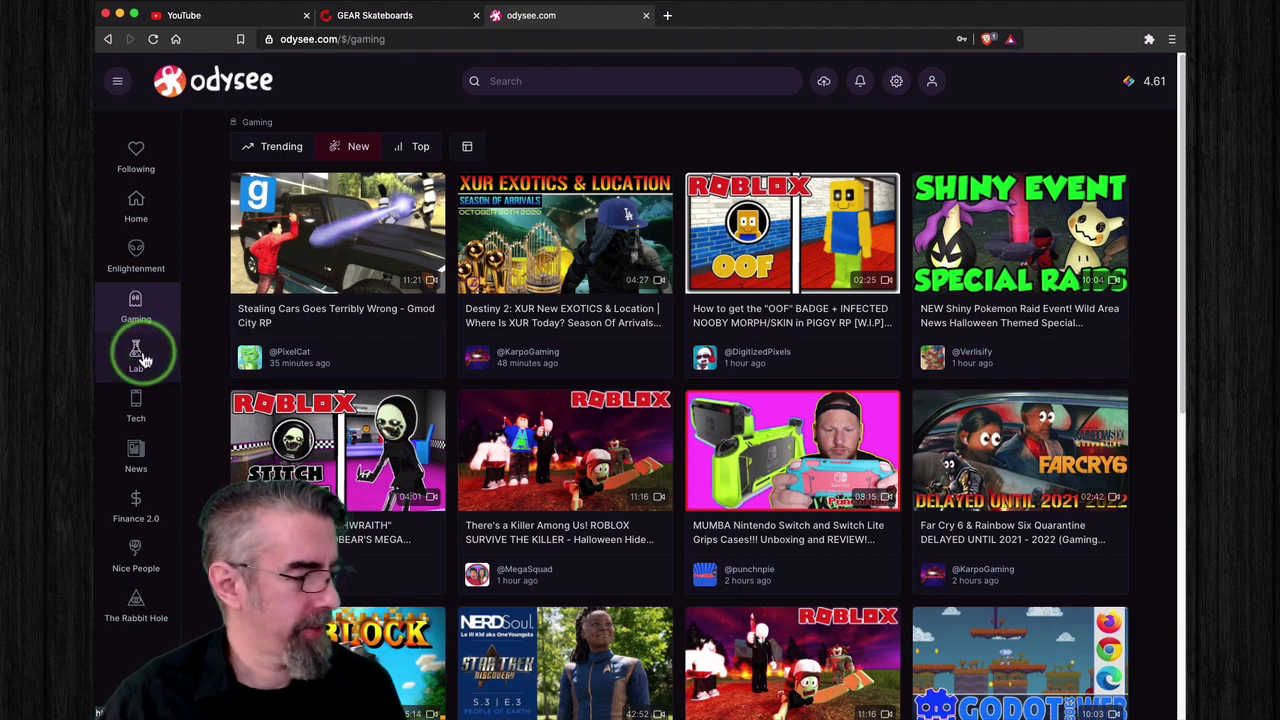
pyautogui.scroll(-5, 482, 395)
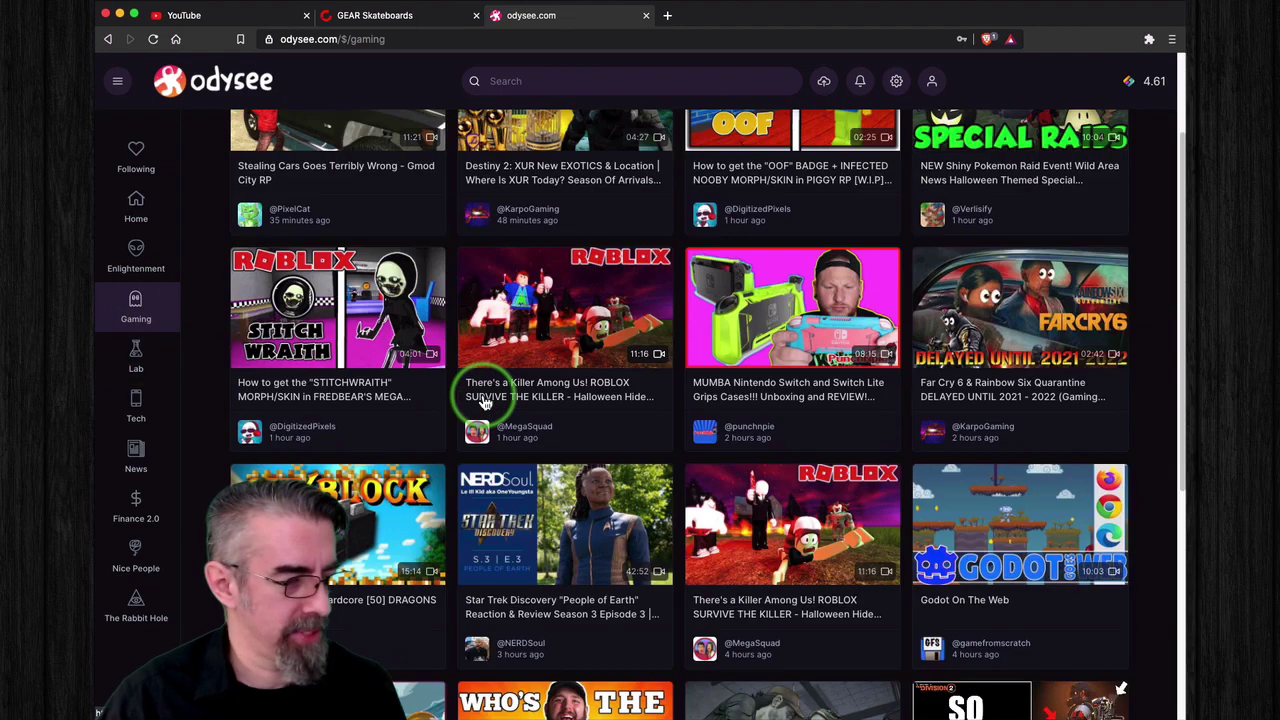
pyautogui.scroll(-2, 482, 398)
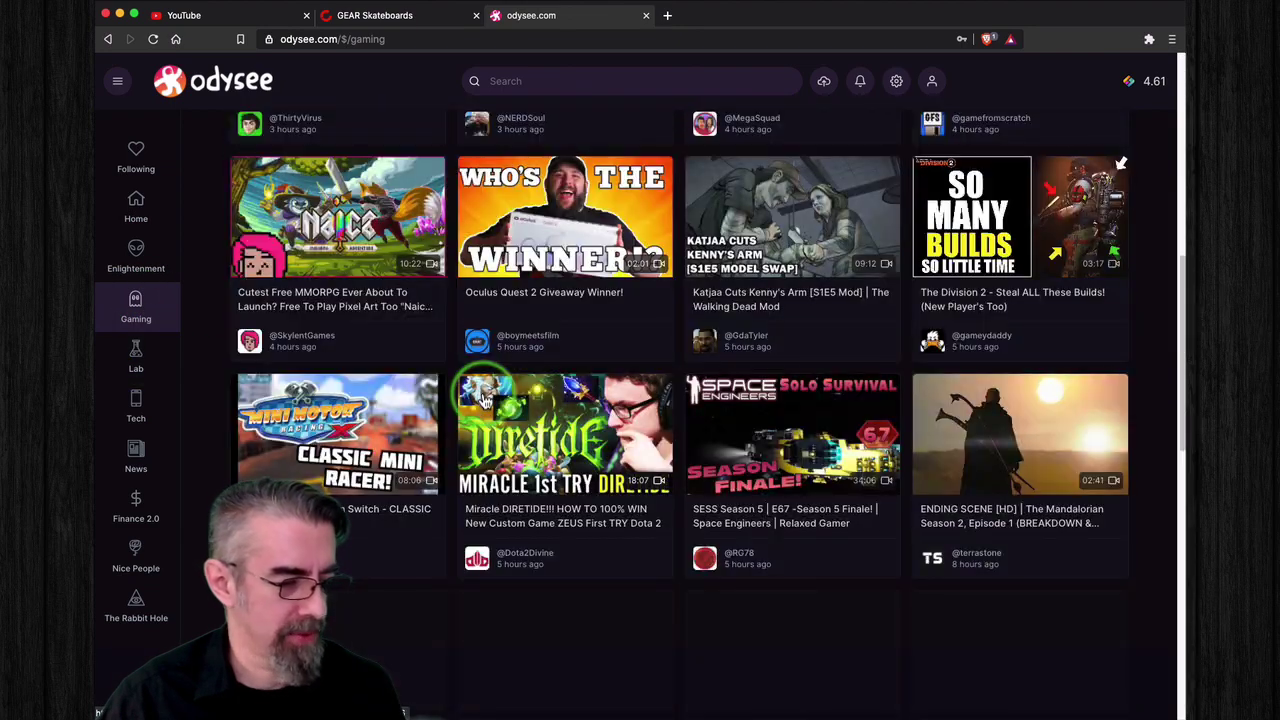
# Step: Open the Lab category feed and scroll through its newest science and electronics videos
pyautogui.click(140, 355)
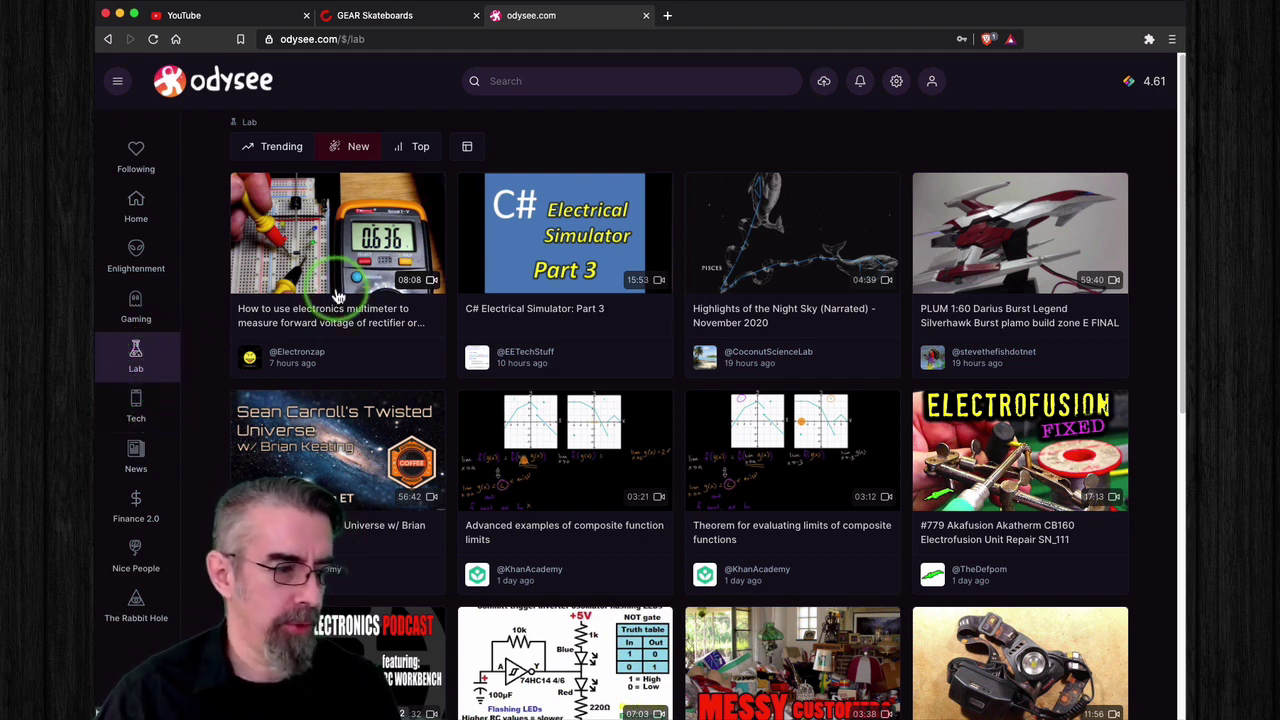
pyautogui.scroll(-2, 551, 408)
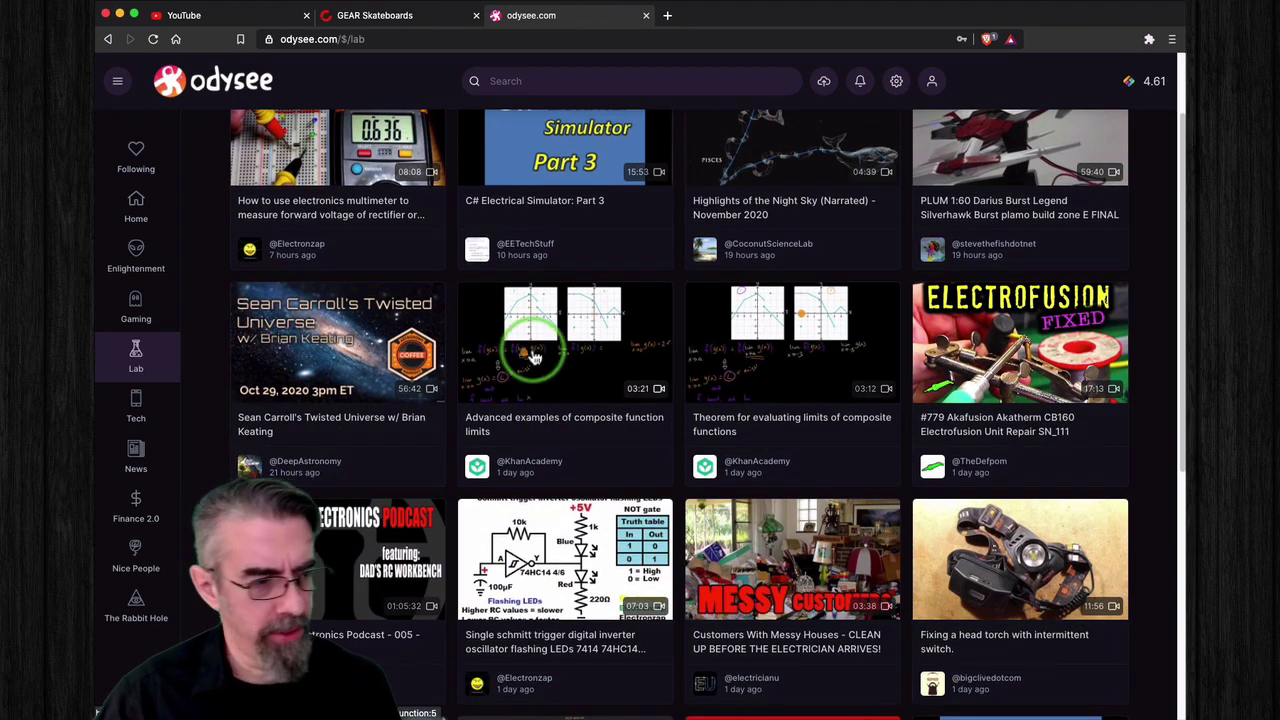
pyautogui.scroll(2, 529, 355)
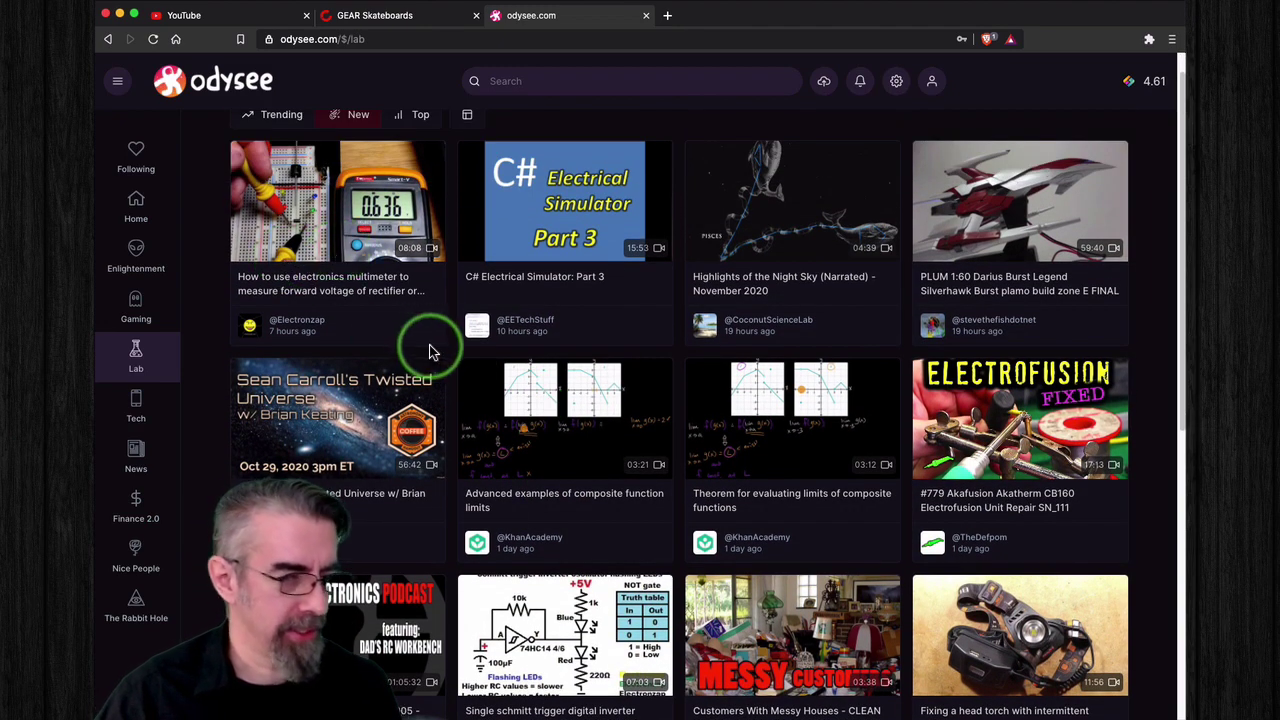
pyautogui.scroll(-3, 430, 350)
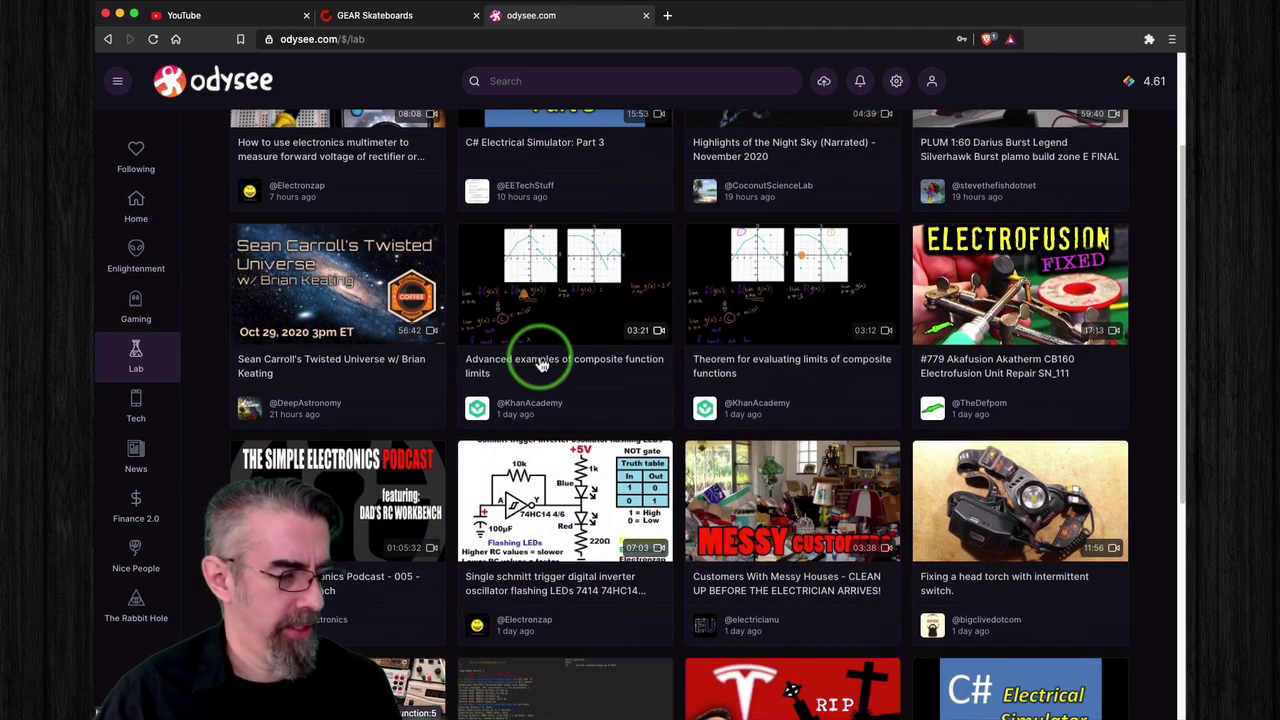
pyautogui.scroll(-2, 540, 365)
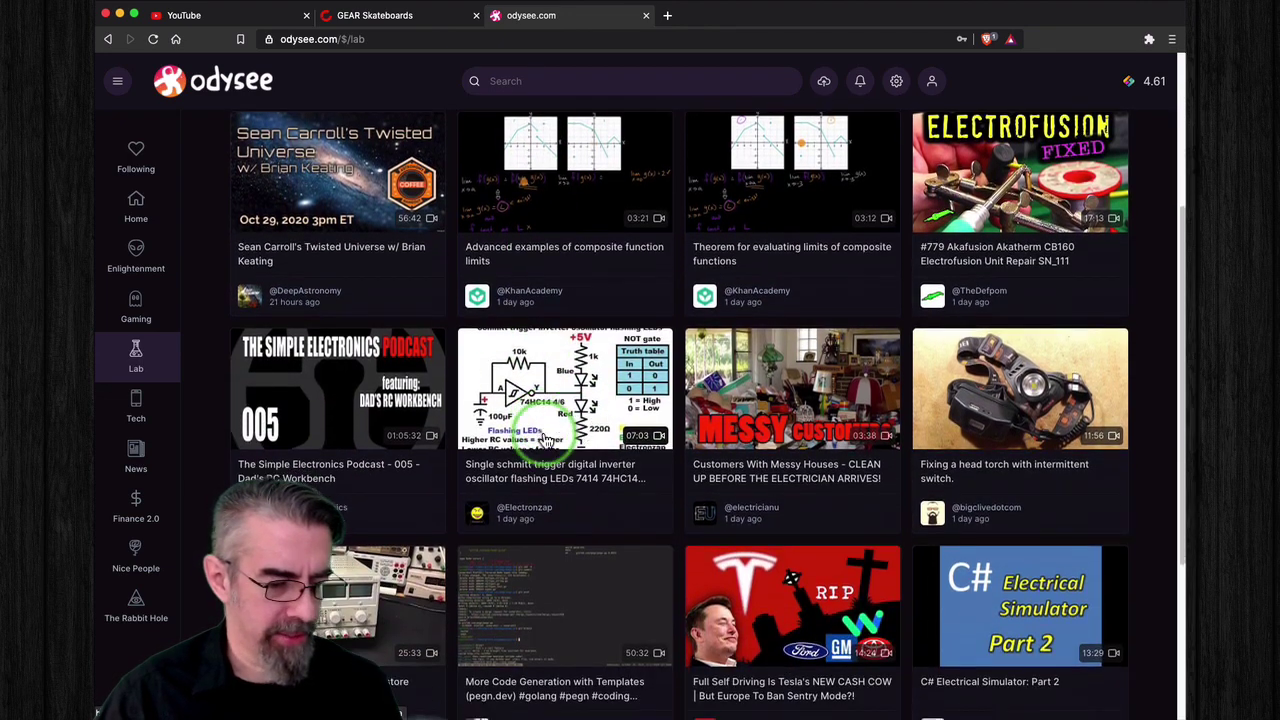
pyautogui.scroll(-4, 545, 440)
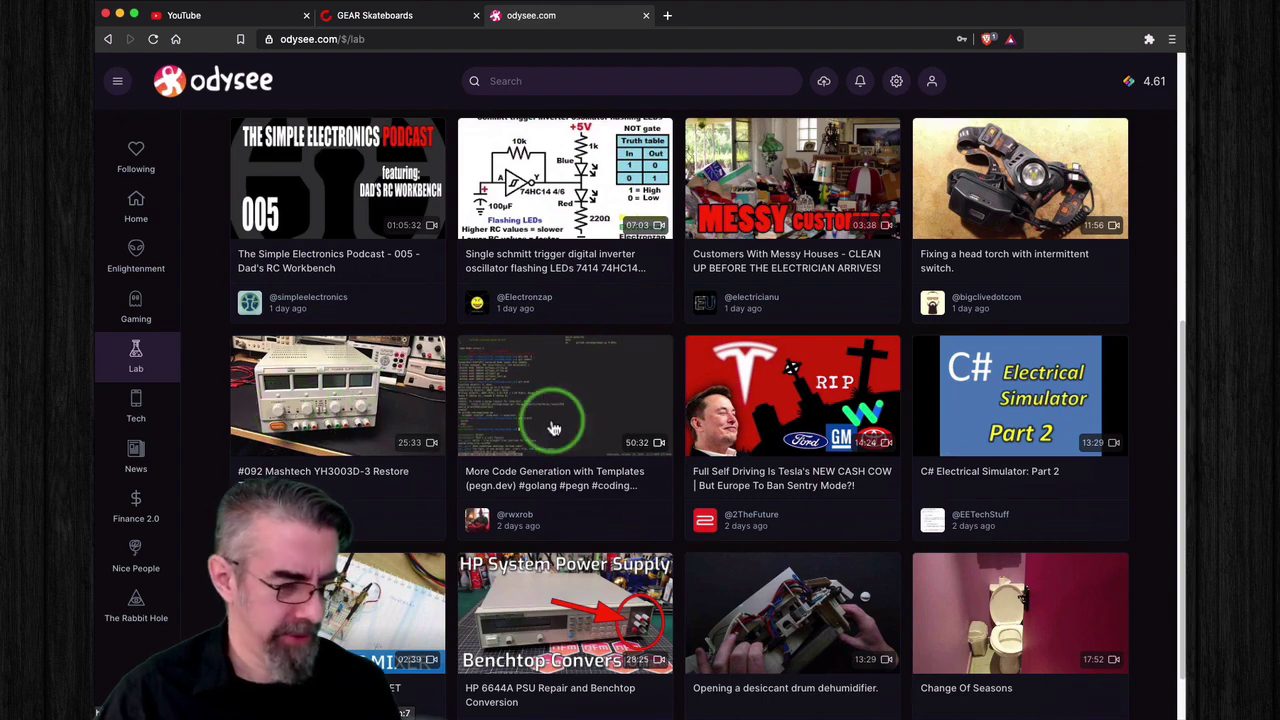
pyautogui.scroll(-1, 551, 423)
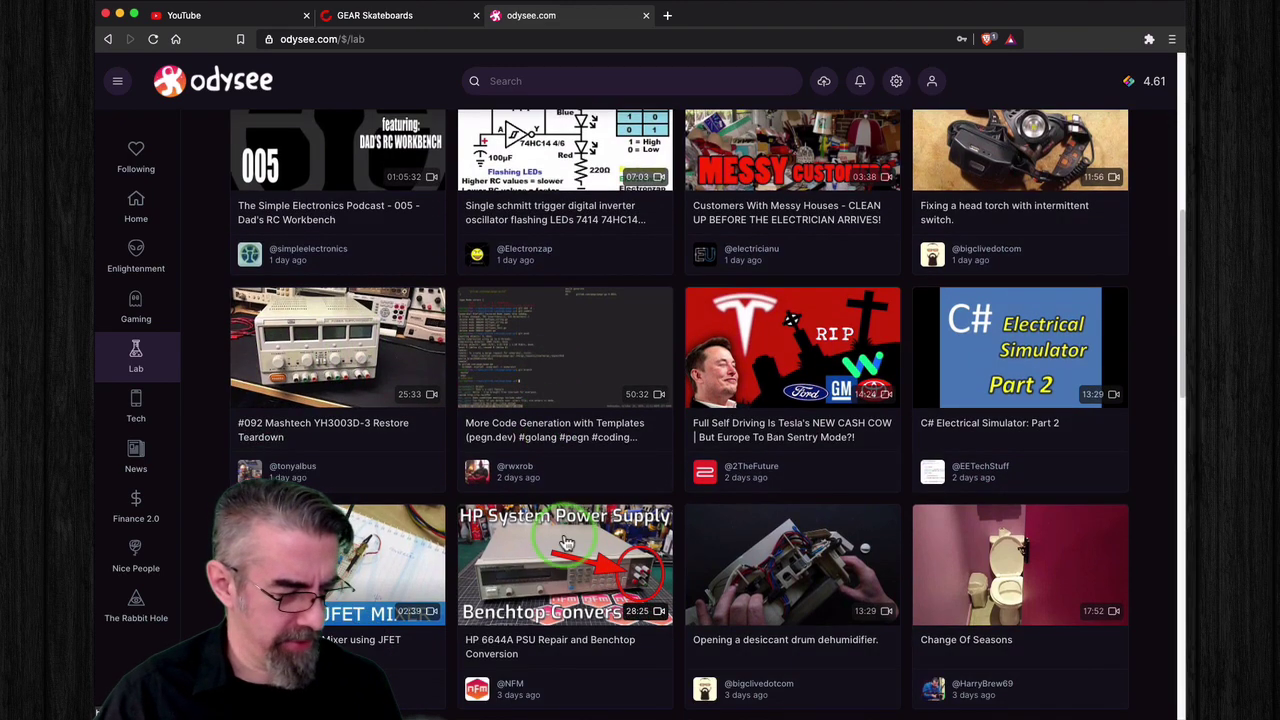
pyautogui.scroll(-1, 580, 535)
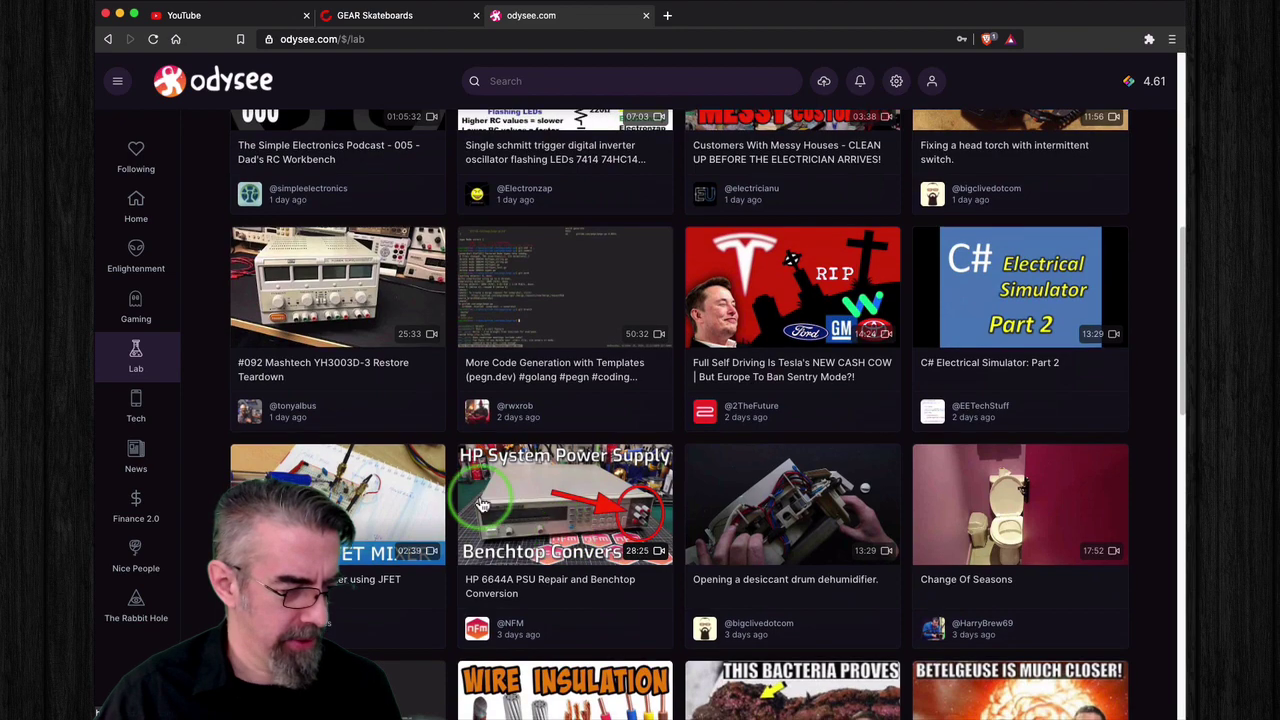
pyautogui.scroll(-1, 546, 491)
pyautogui.scroll(-3, 448, 470)
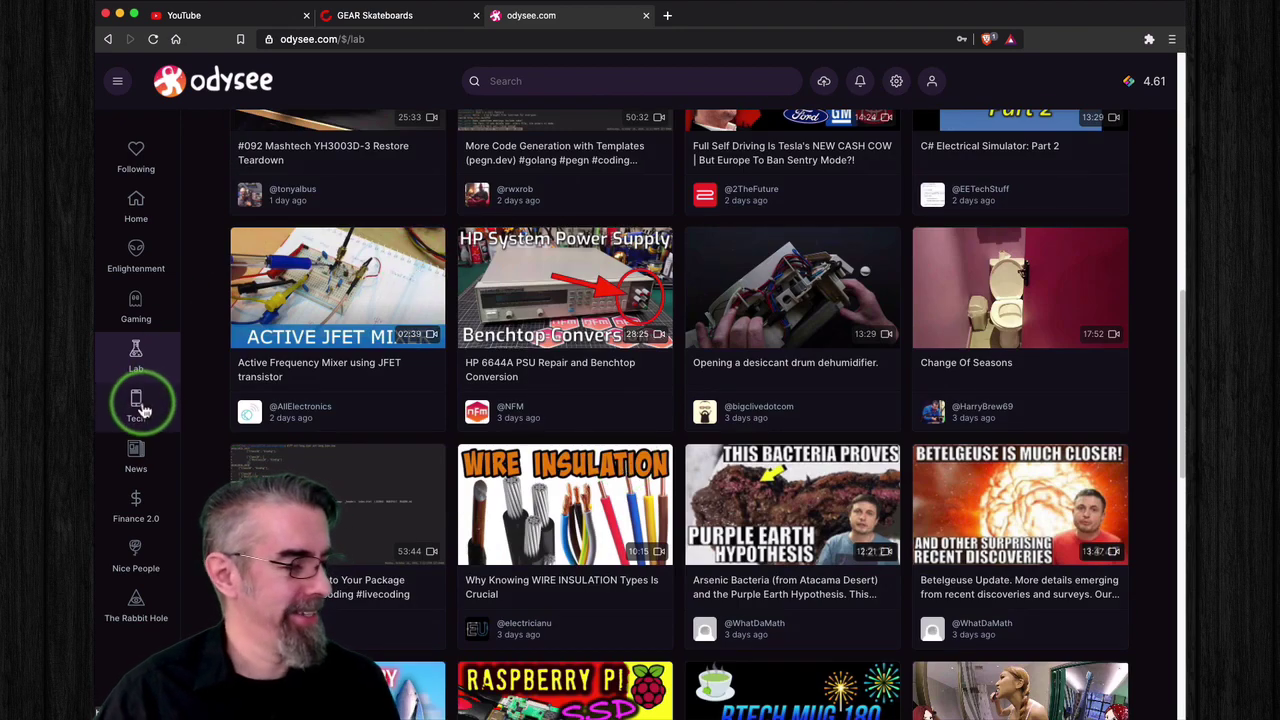
# Step: Go to the Tech feed and open the Linux Tips & Tricks channel behind the Procs video
pyautogui.click(138, 407)
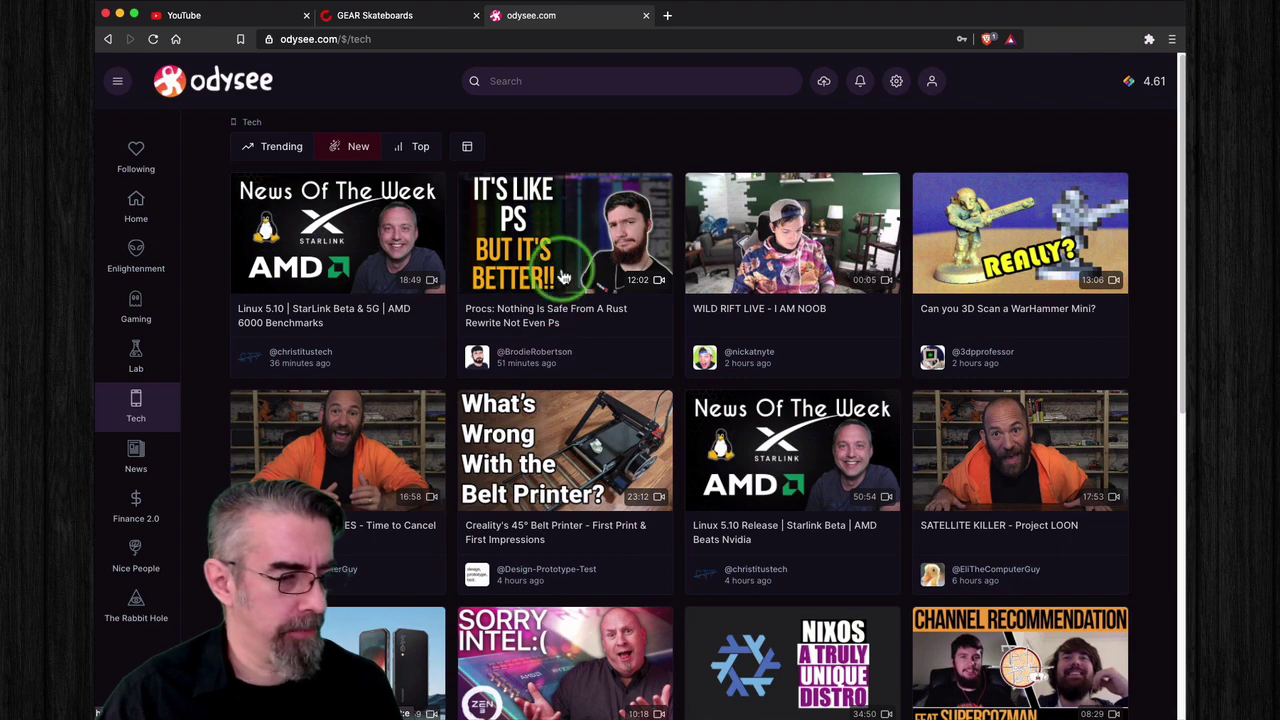
pyautogui.click(560, 349)
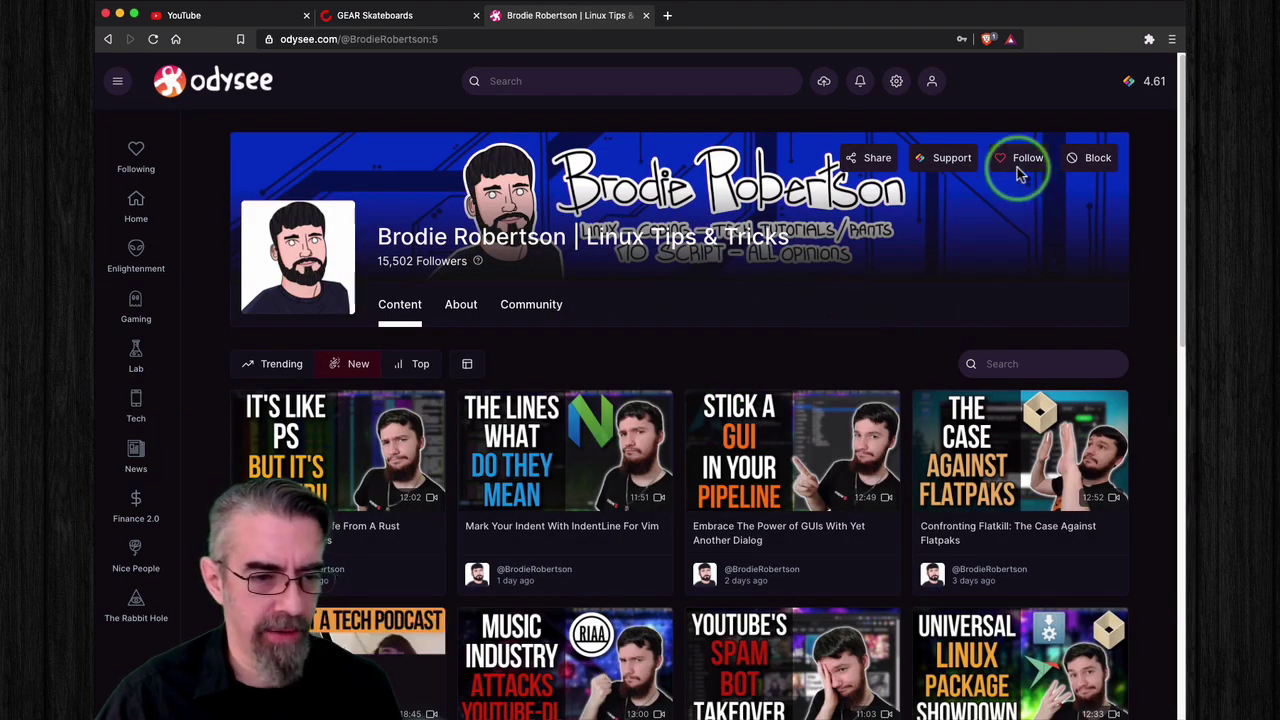
# Step: Follow the Linux Tips & Tricks channel and look through its recent uploads
pyautogui.click(1017, 167)
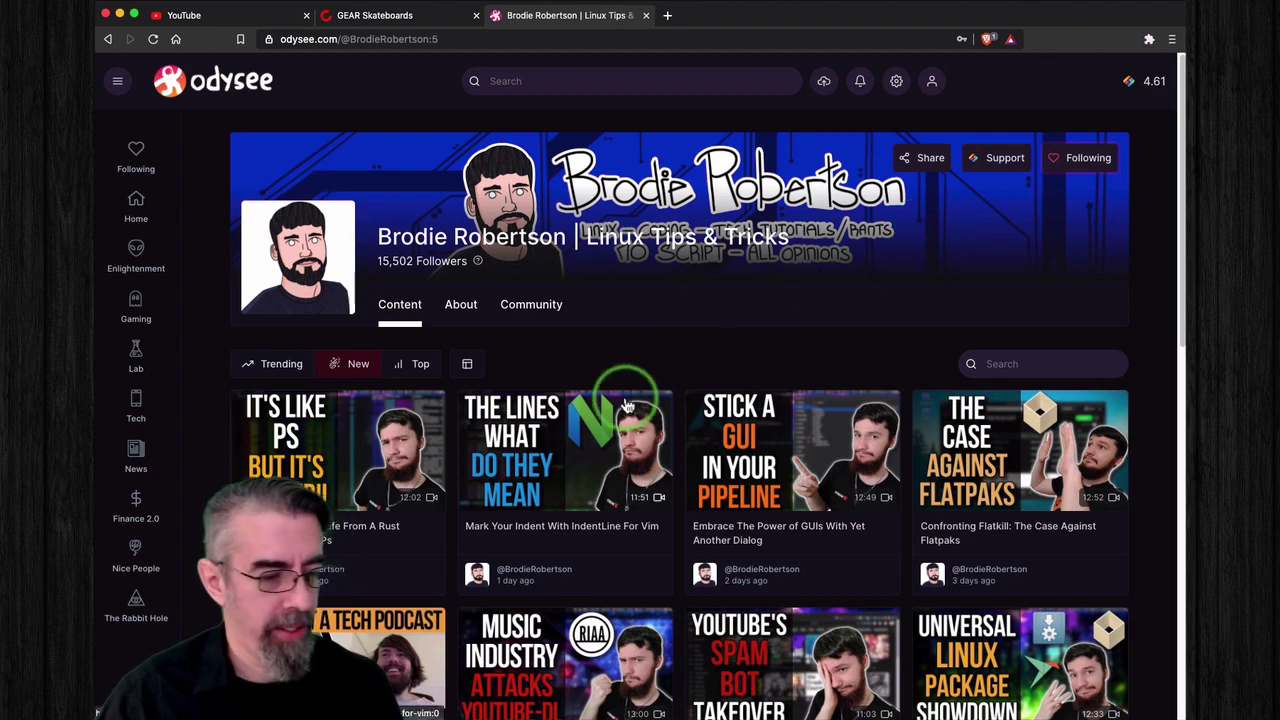
pyautogui.scroll(-5, 627, 404)
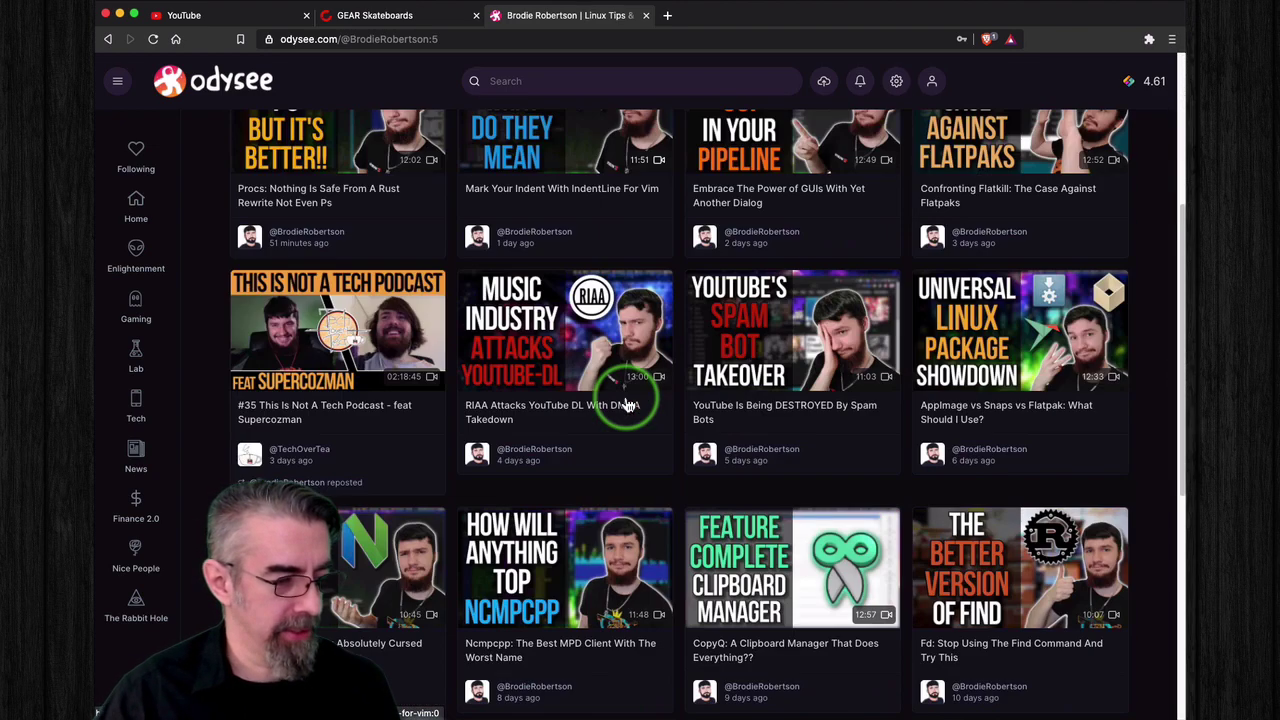
pyautogui.scroll(3, 627, 404)
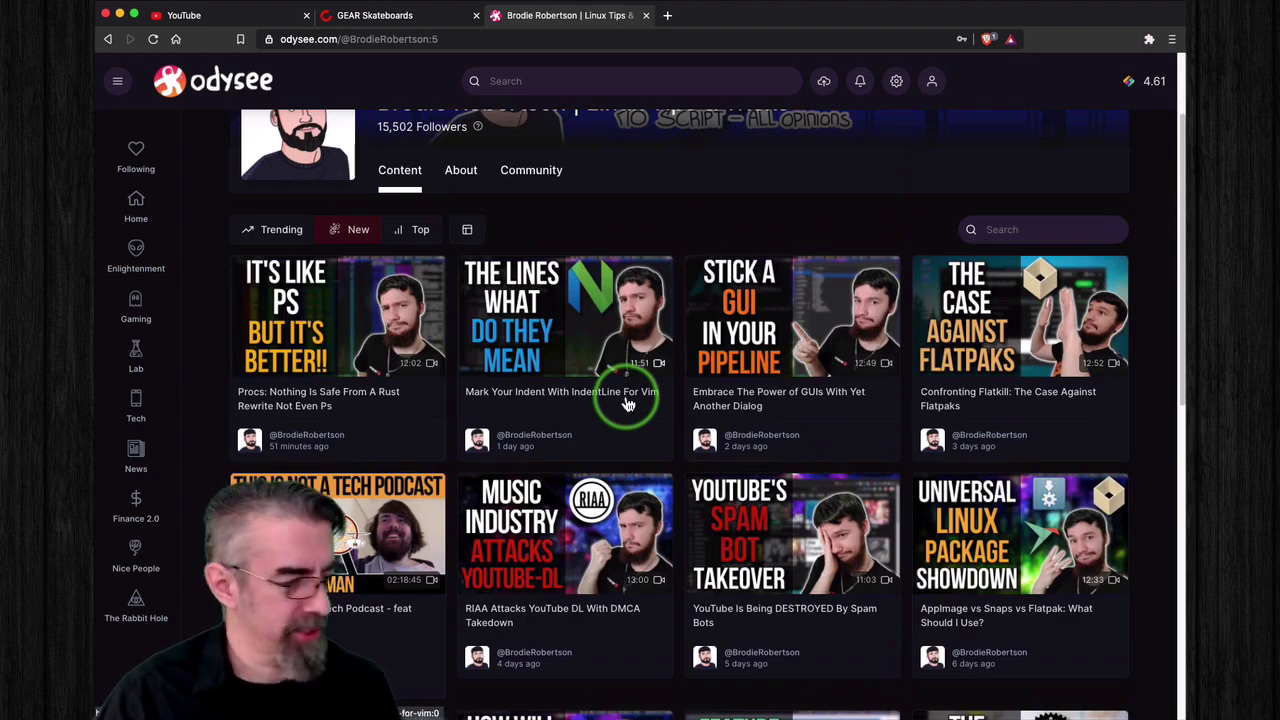
pyautogui.scroll(2, 627, 404)
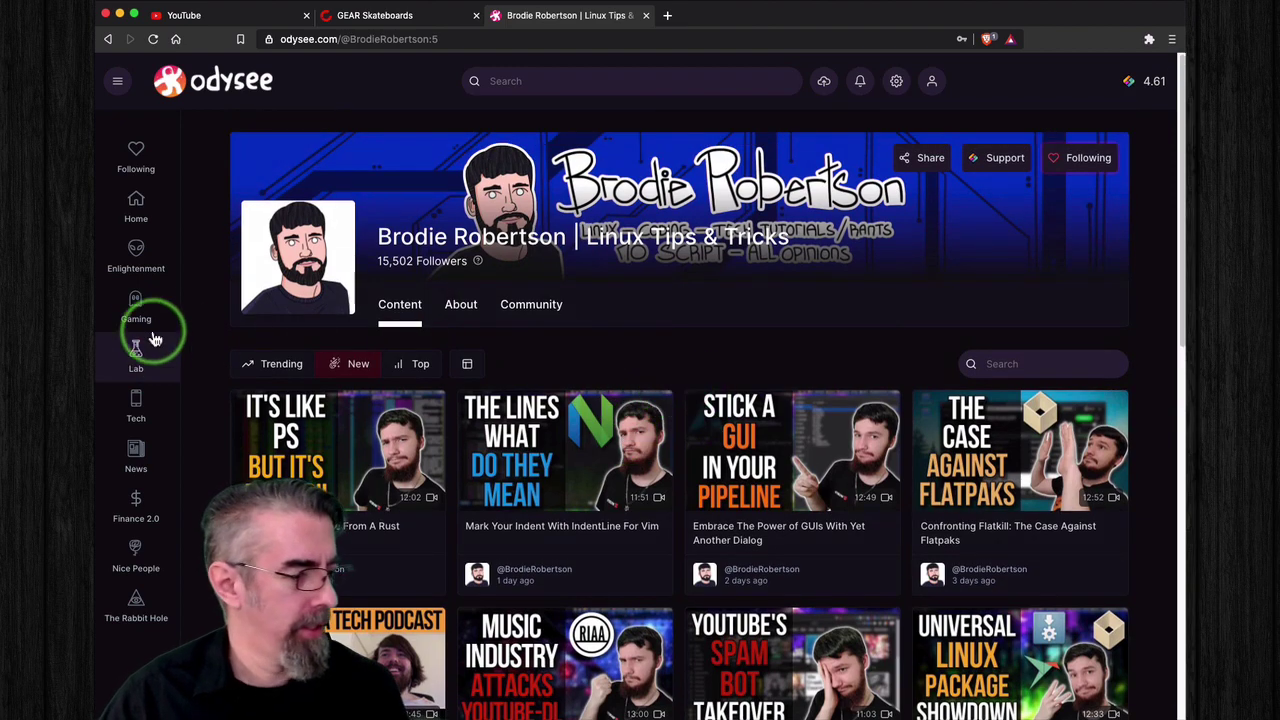
# Step: Browse the Tech, News and Finance 2.0 feeds, then open the Nice People feed
pyautogui.click(137, 402)
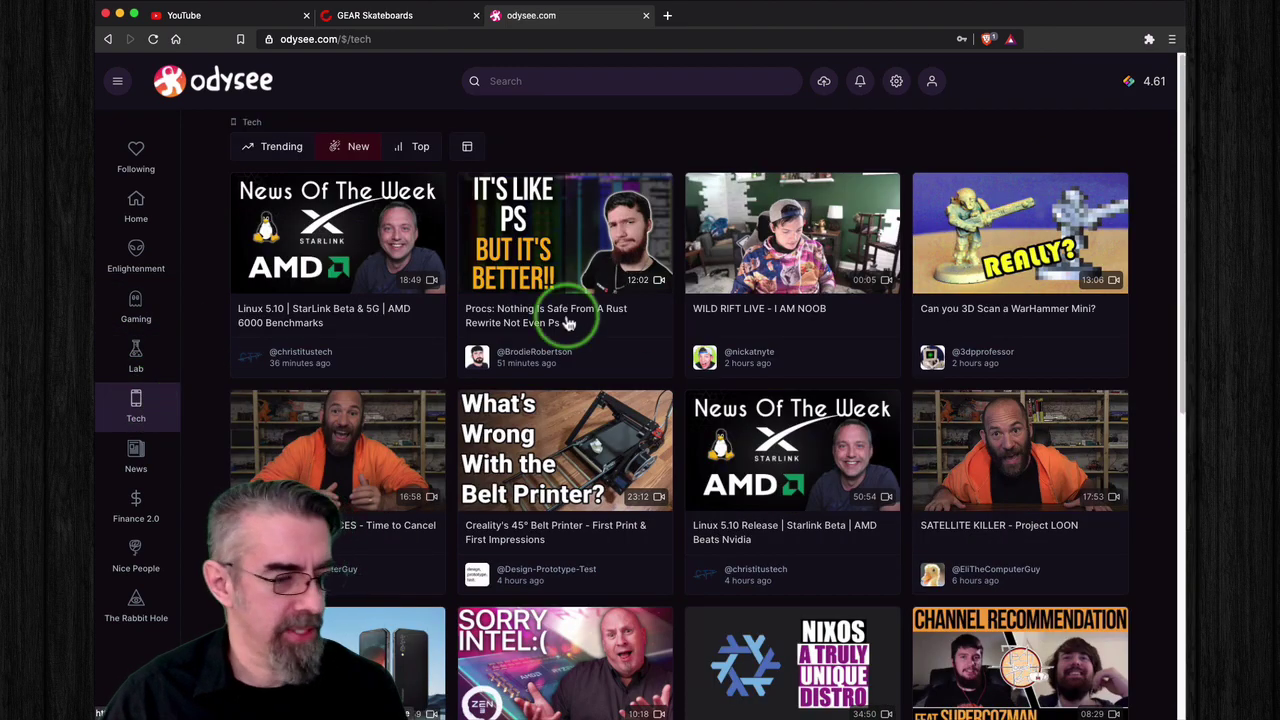
pyautogui.click(136, 460)
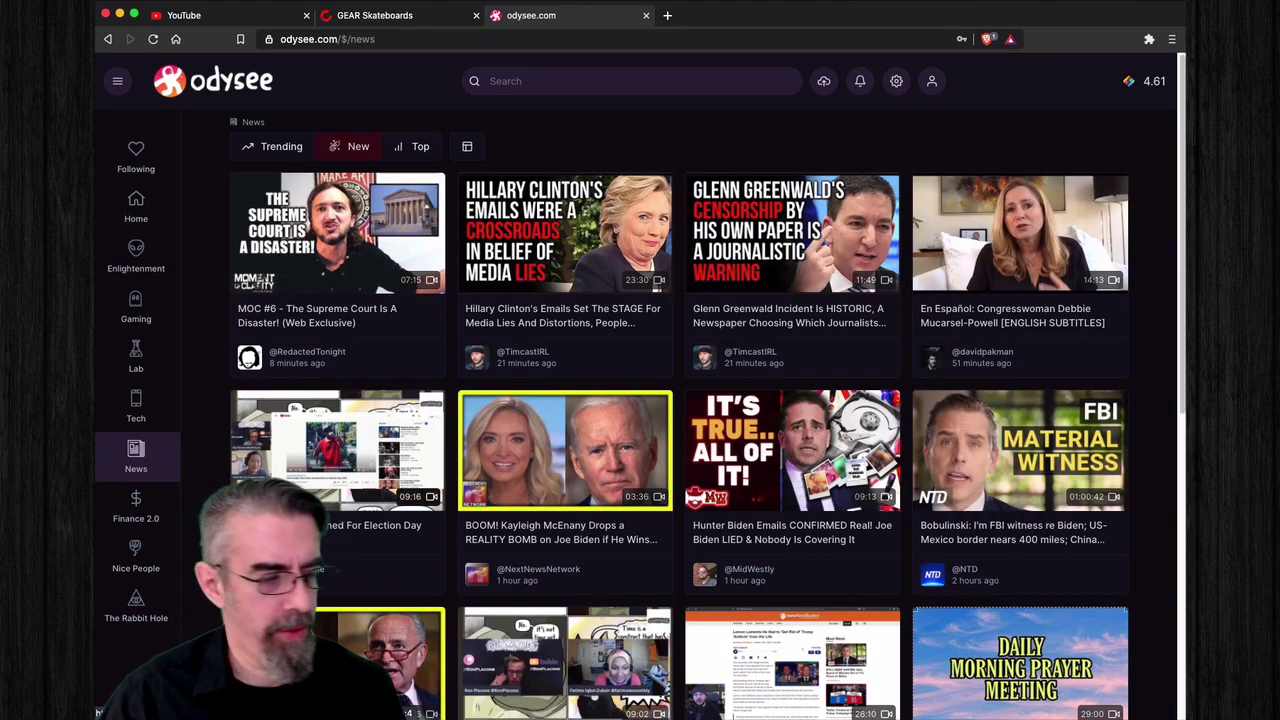
pyautogui.click(145, 492)
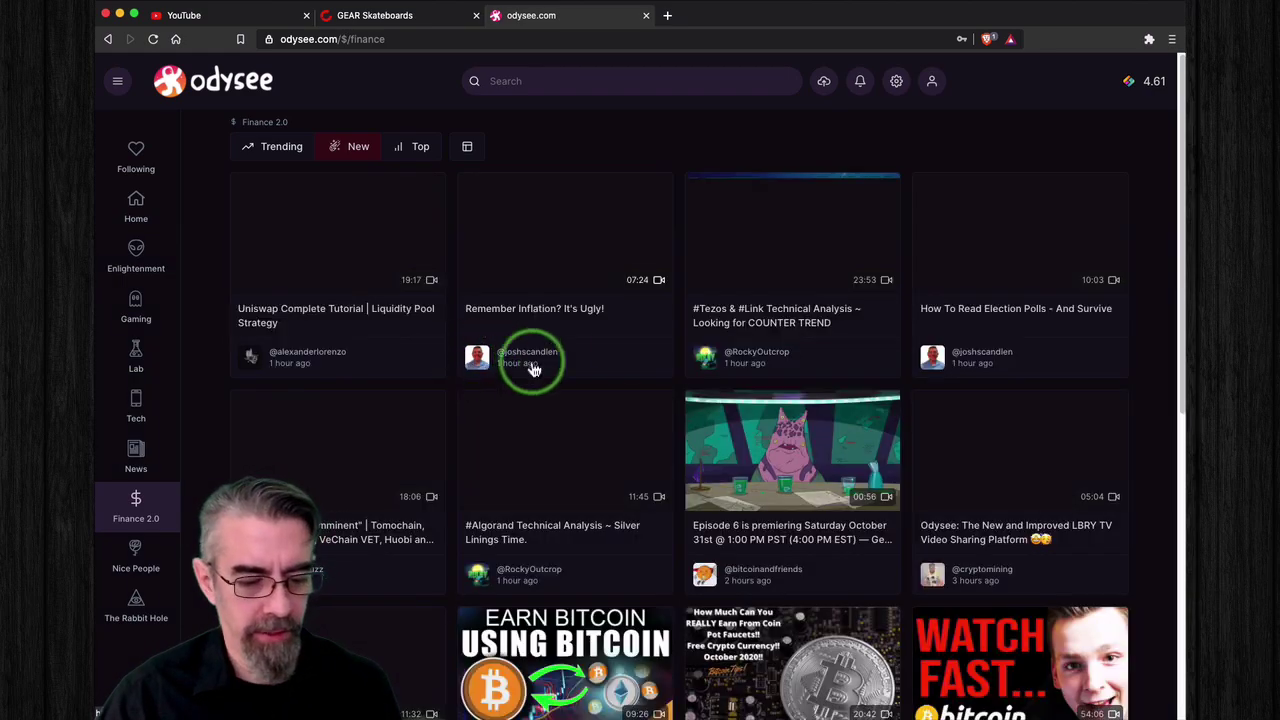
pyautogui.scroll(-1, 660, 375)
pyautogui.scroll(-5, 660, 375)
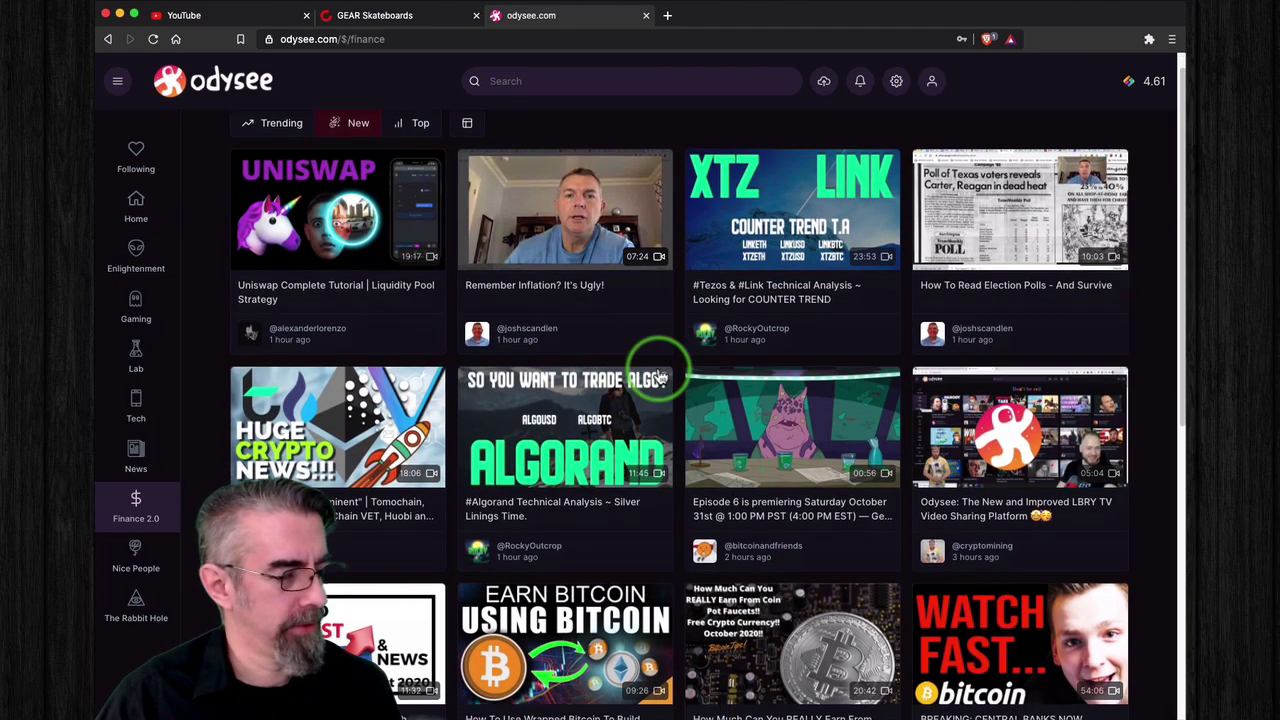
pyautogui.scroll(-5, 660, 375)
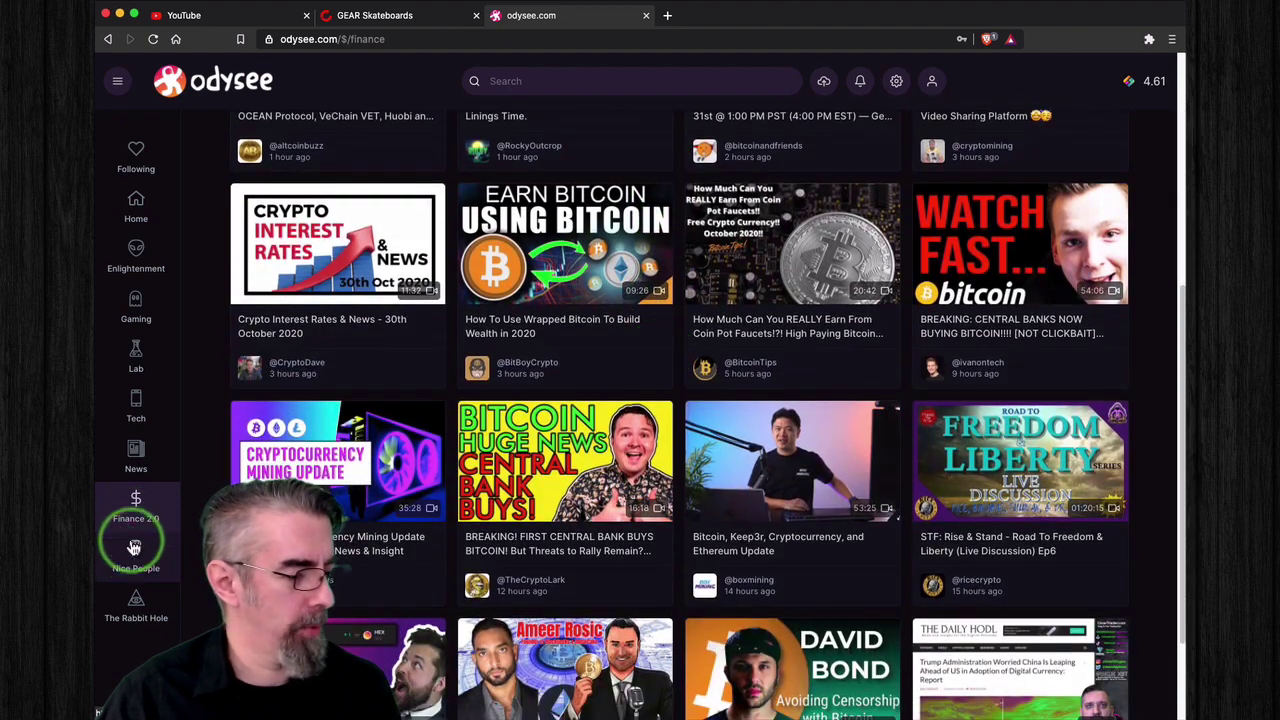
pyautogui.click(136, 558)
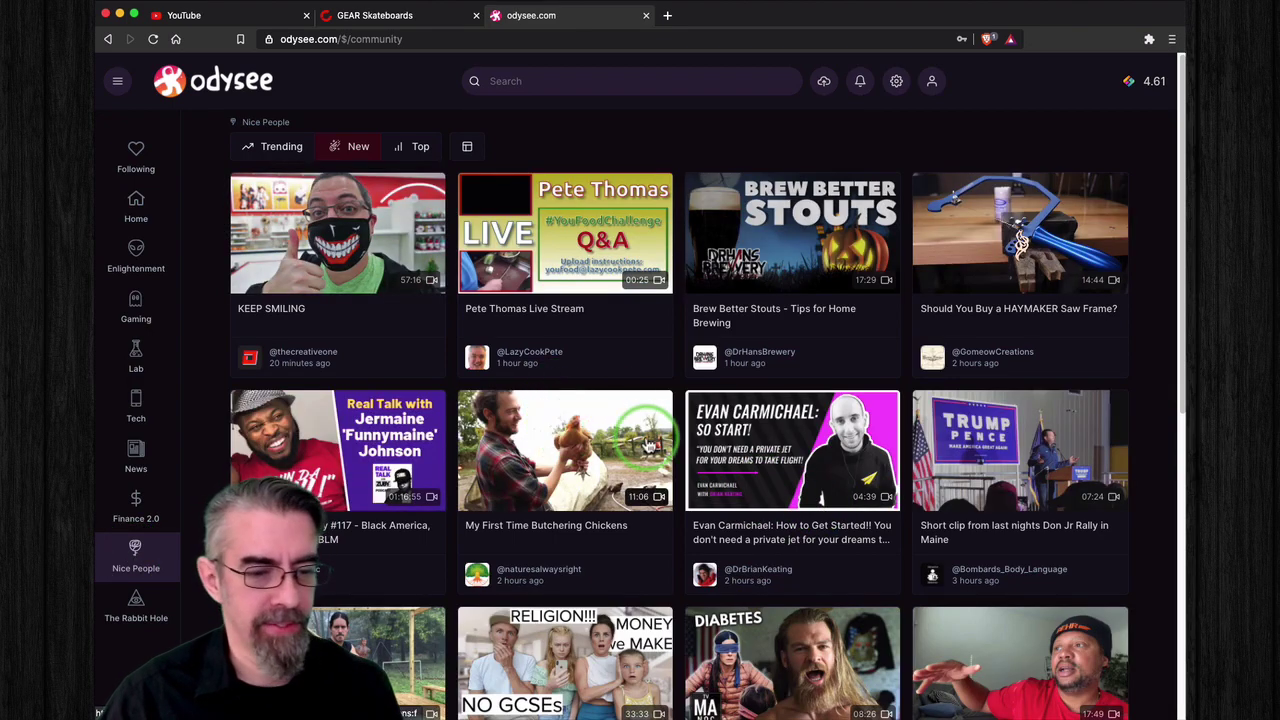
# Step: Scroll through the Nice People feed, then return to the Odysee home page
pyautogui.scroll(-1, 600, 420)
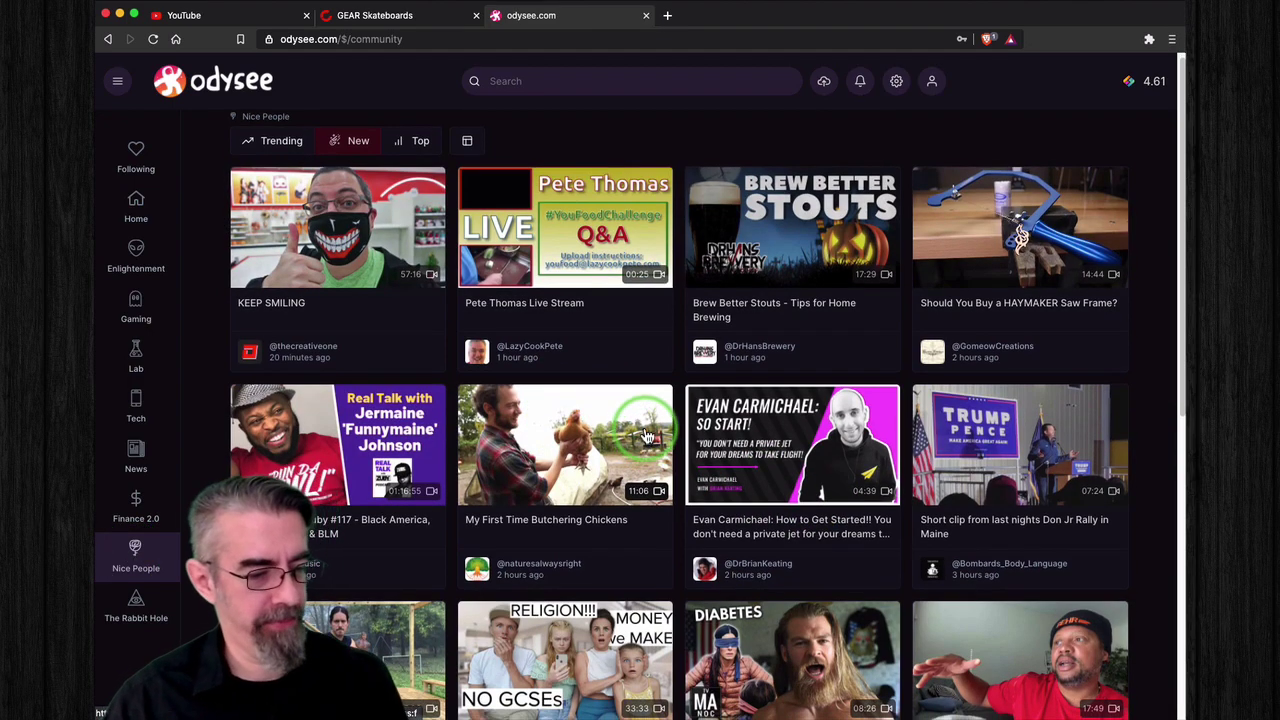
pyautogui.scroll(-3, 647, 437)
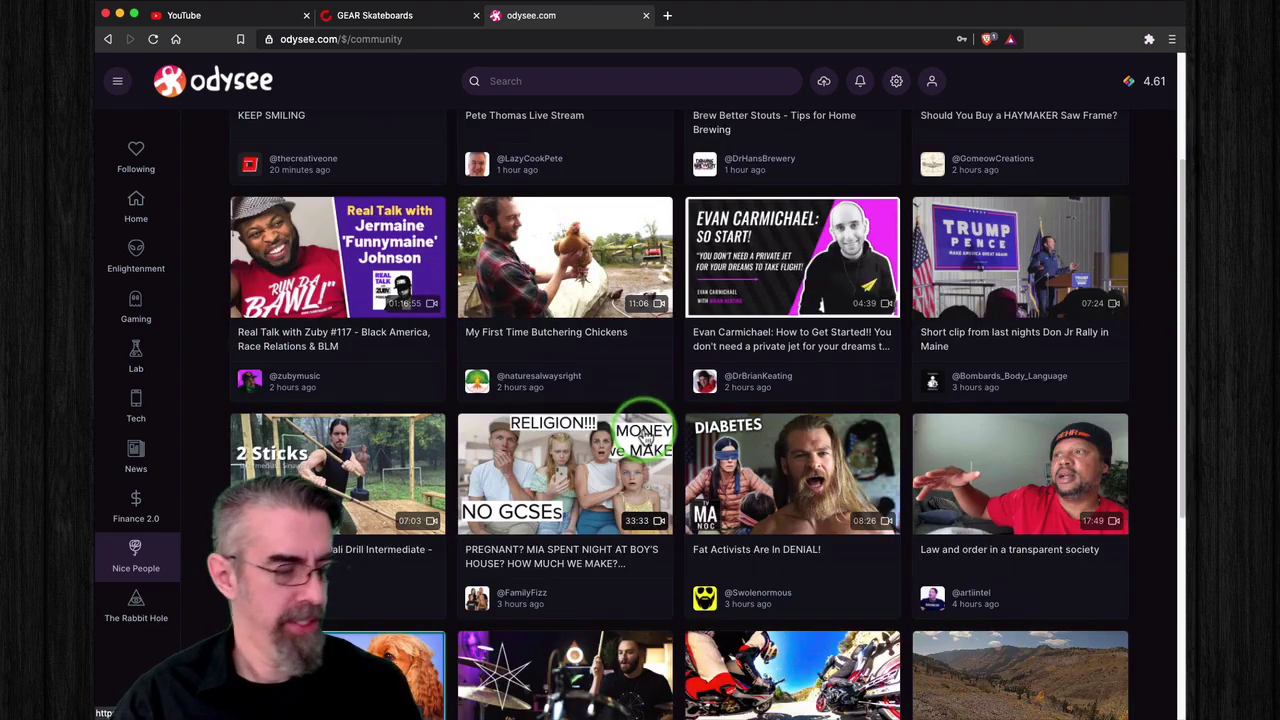
pyautogui.scroll(3, 647, 437)
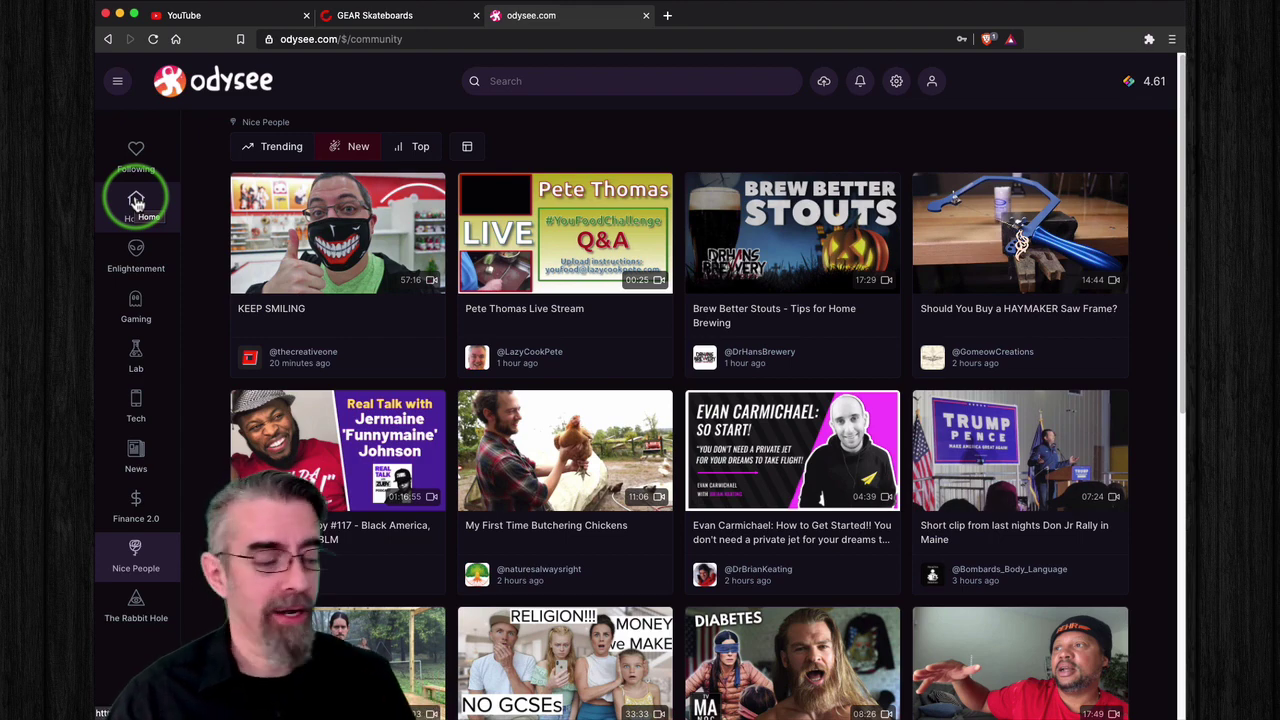
pyautogui.click(137, 203)
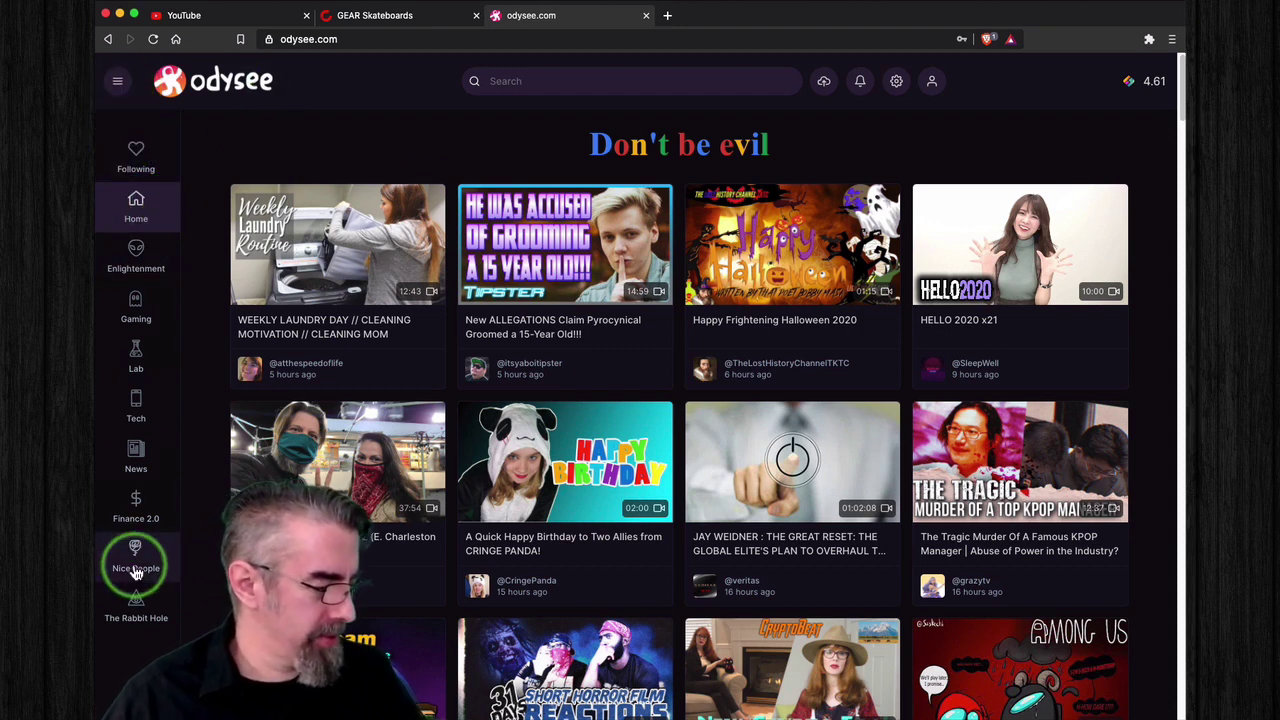
# Step: Browse The Rabbit Hole feed and open the channel that posted 'WHAT IS WRONG WITH THE WORLD'
pyautogui.click(130, 610)
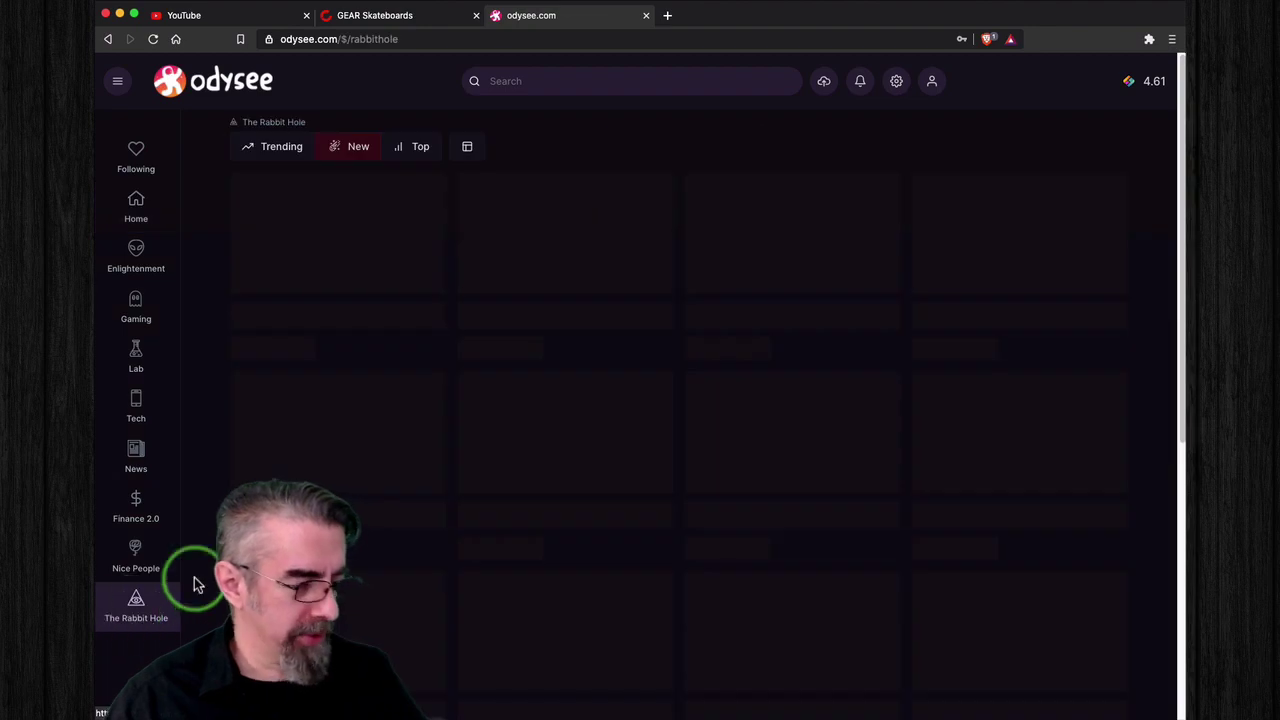
pyautogui.scroll(-5, 520, 400)
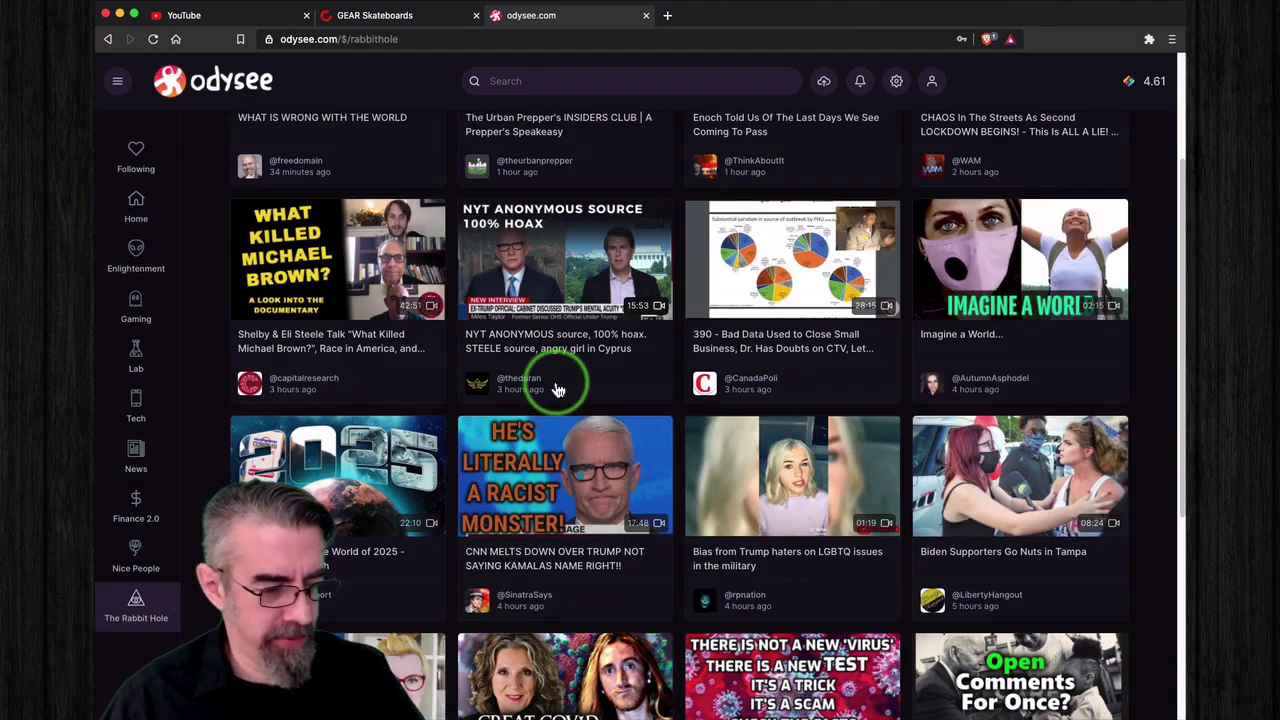
pyautogui.scroll(-3, 558, 390)
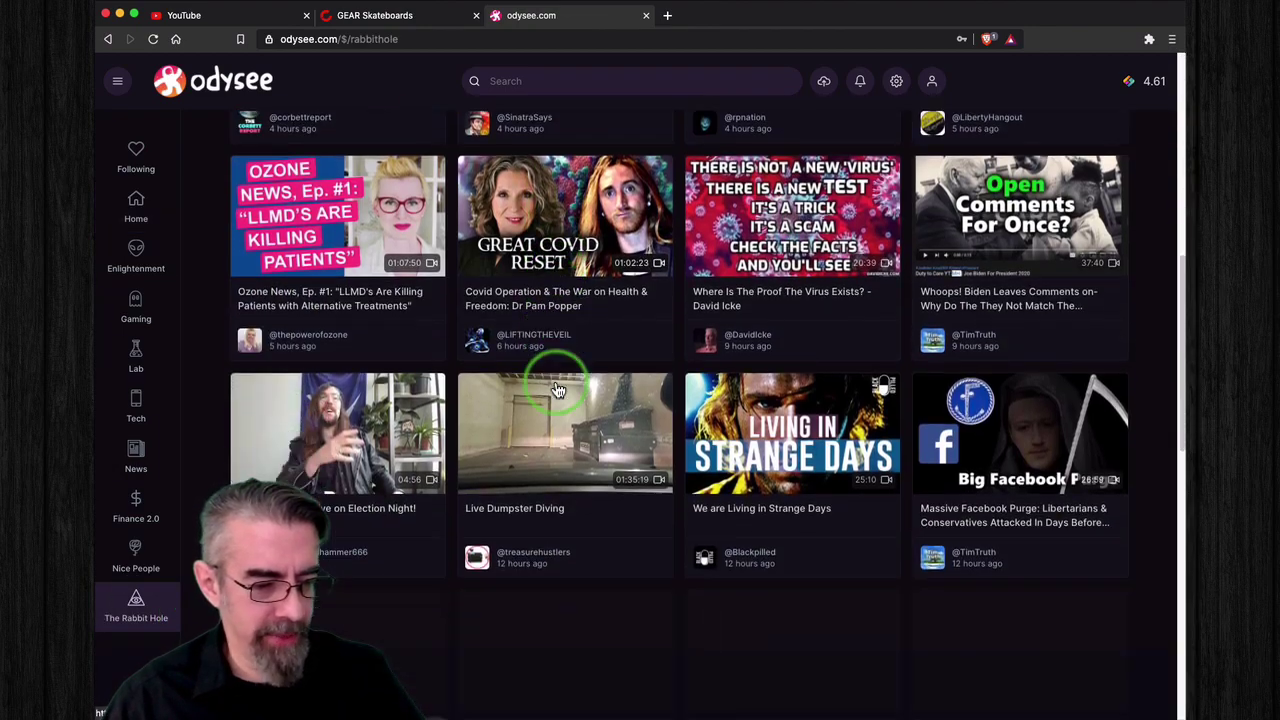
pyautogui.scroll(7, 558, 390)
pyautogui.scroll(1, 560, 385)
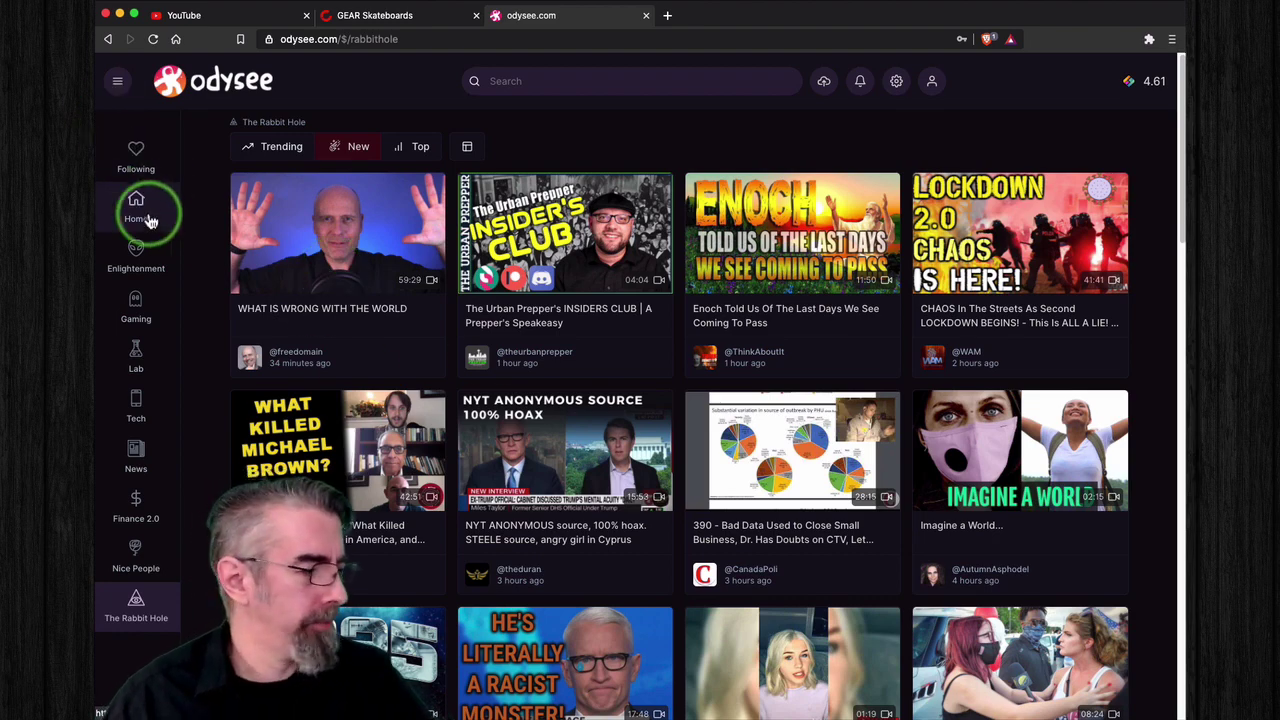
pyautogui.click(313, 355)
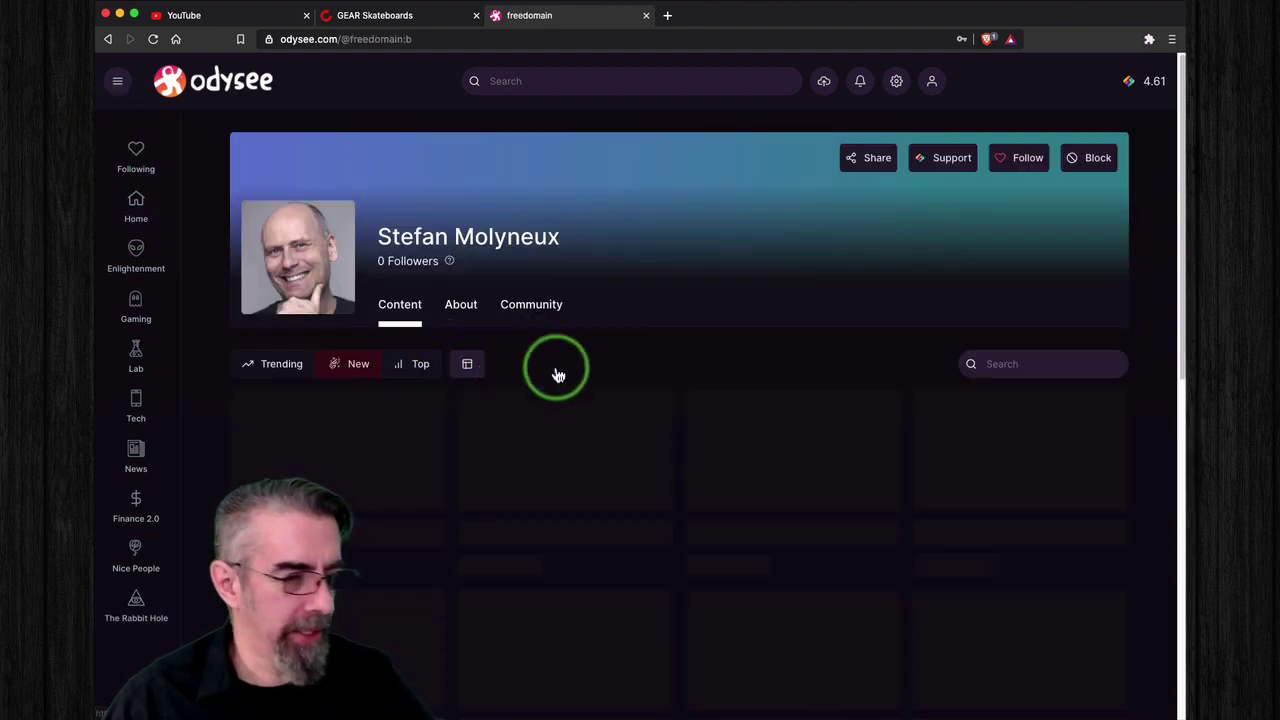
# Step: Follow the channel, expand and collapse the sidebar, and show the upload menu options
pyautogui.click(1012, 160)
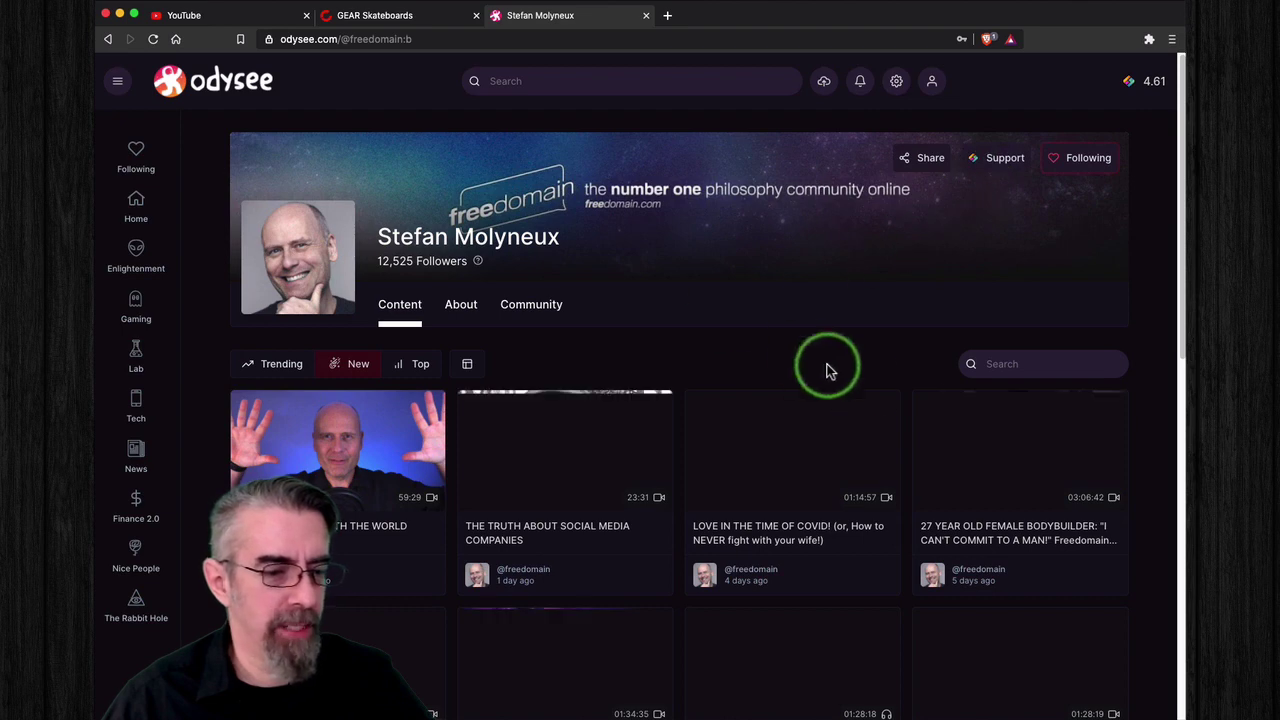
pyautogui.click(118, 84)
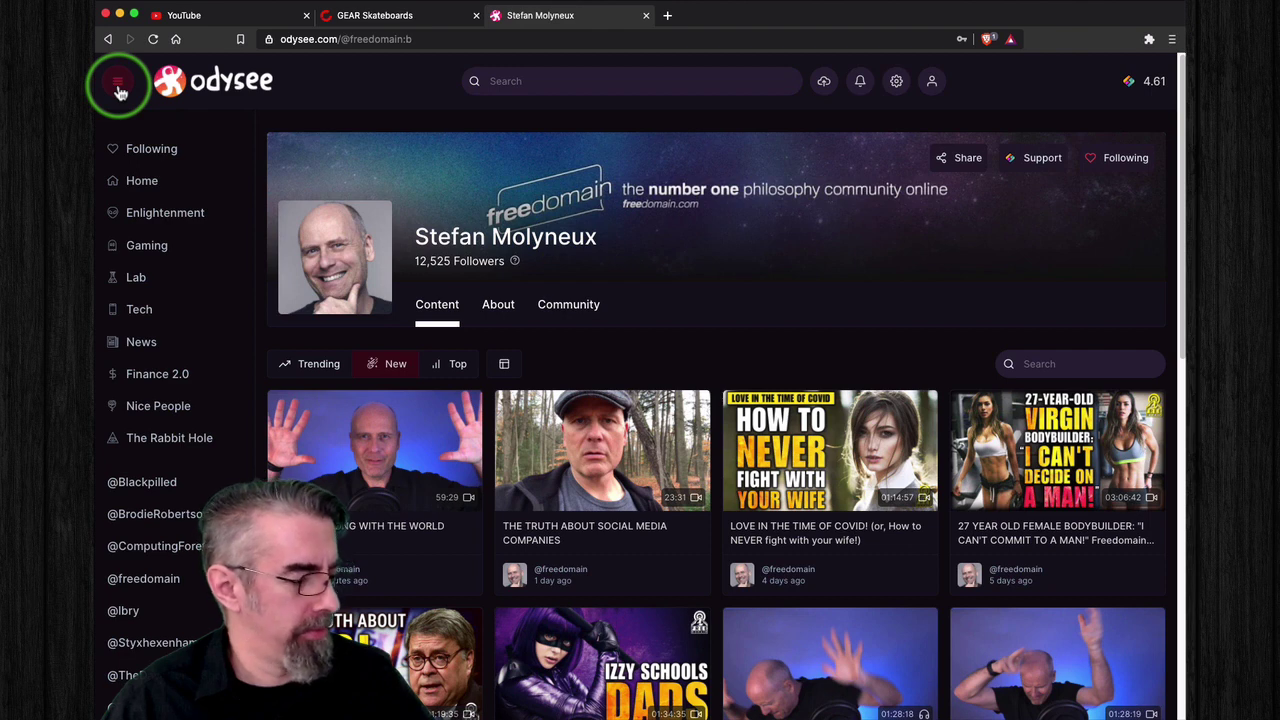
pyautogui.click(119, 89)
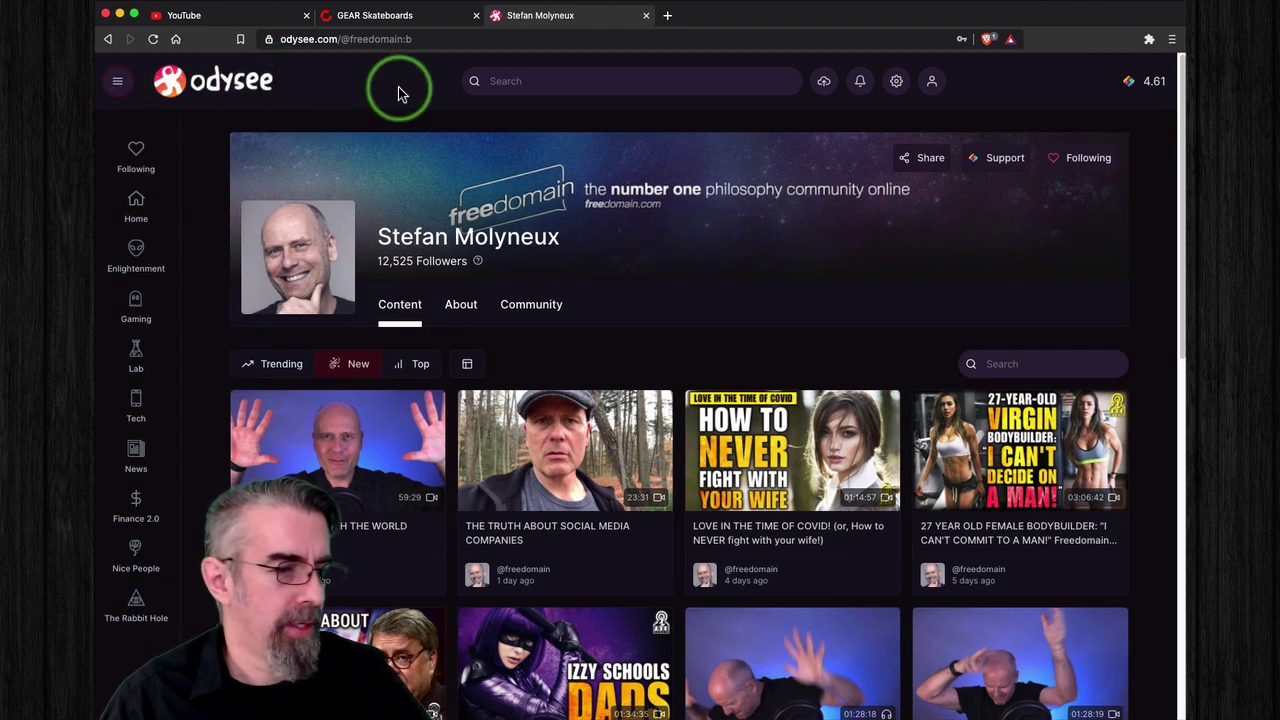
pyautogui.click(825, 92)
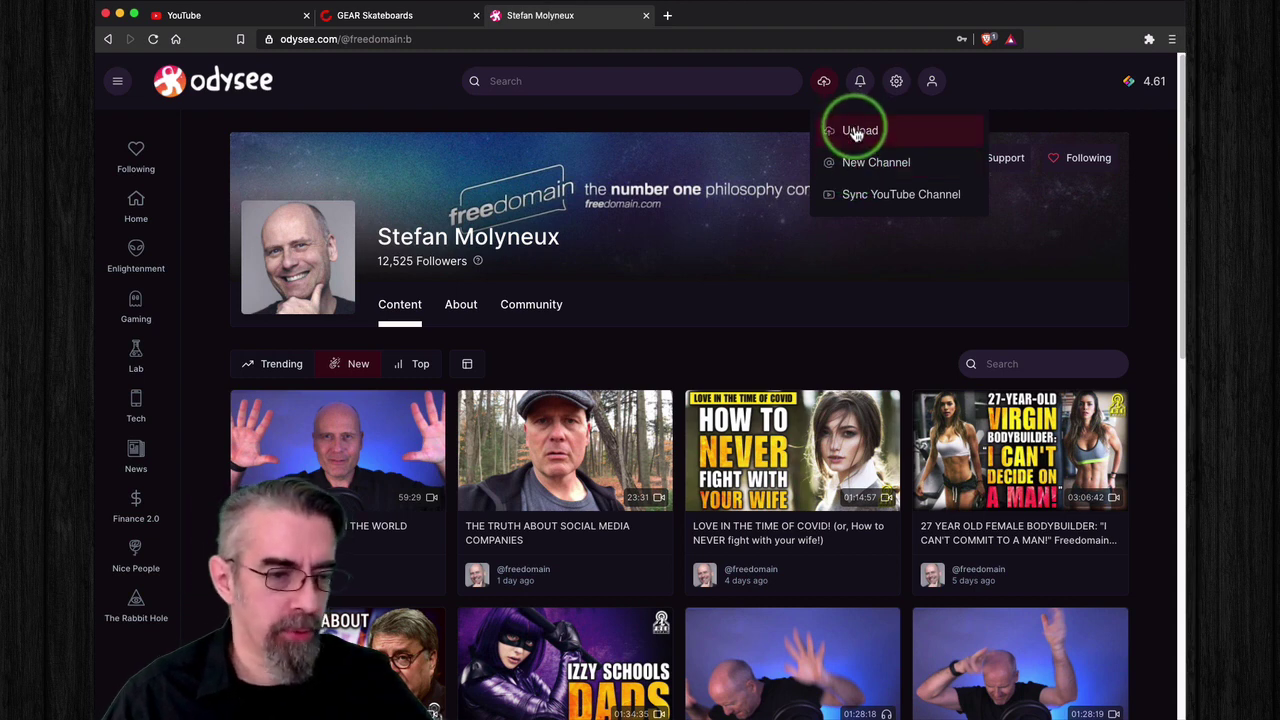
# Step: Check the notifications page, then open the account Settings page from the gear menu
pyautogui.click(860, 88)
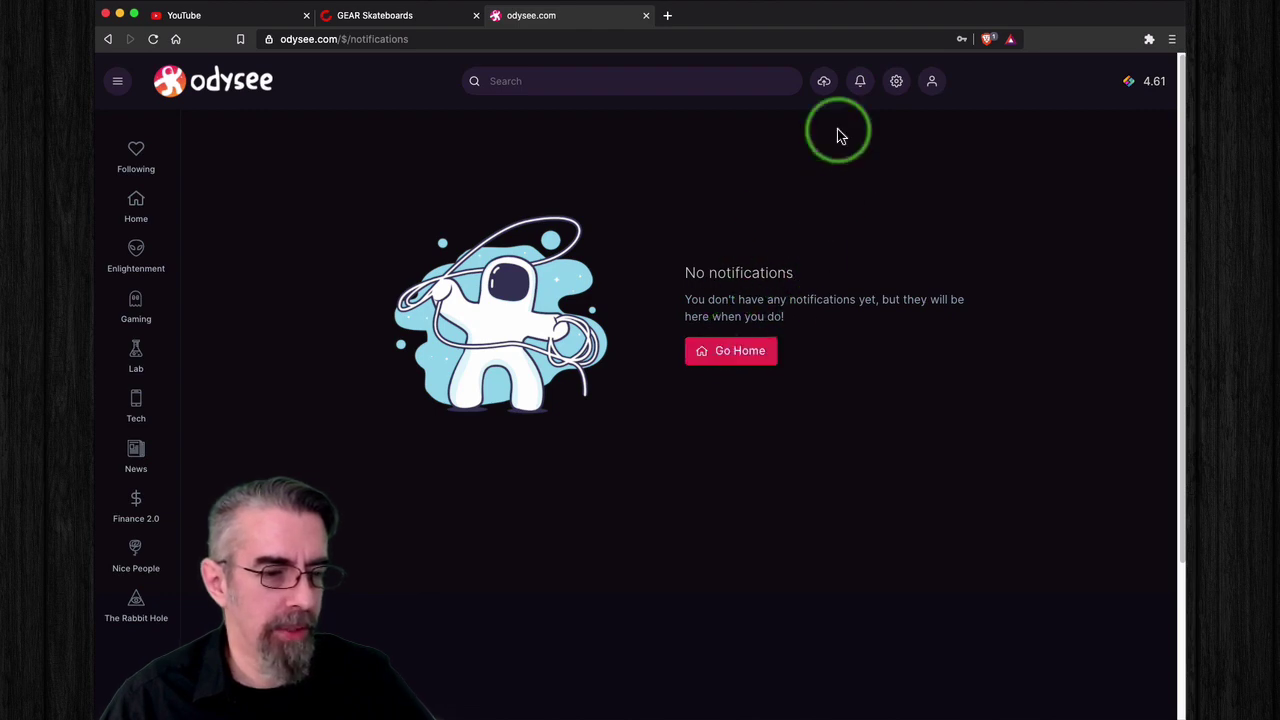
pyautogui.click(899, 89)
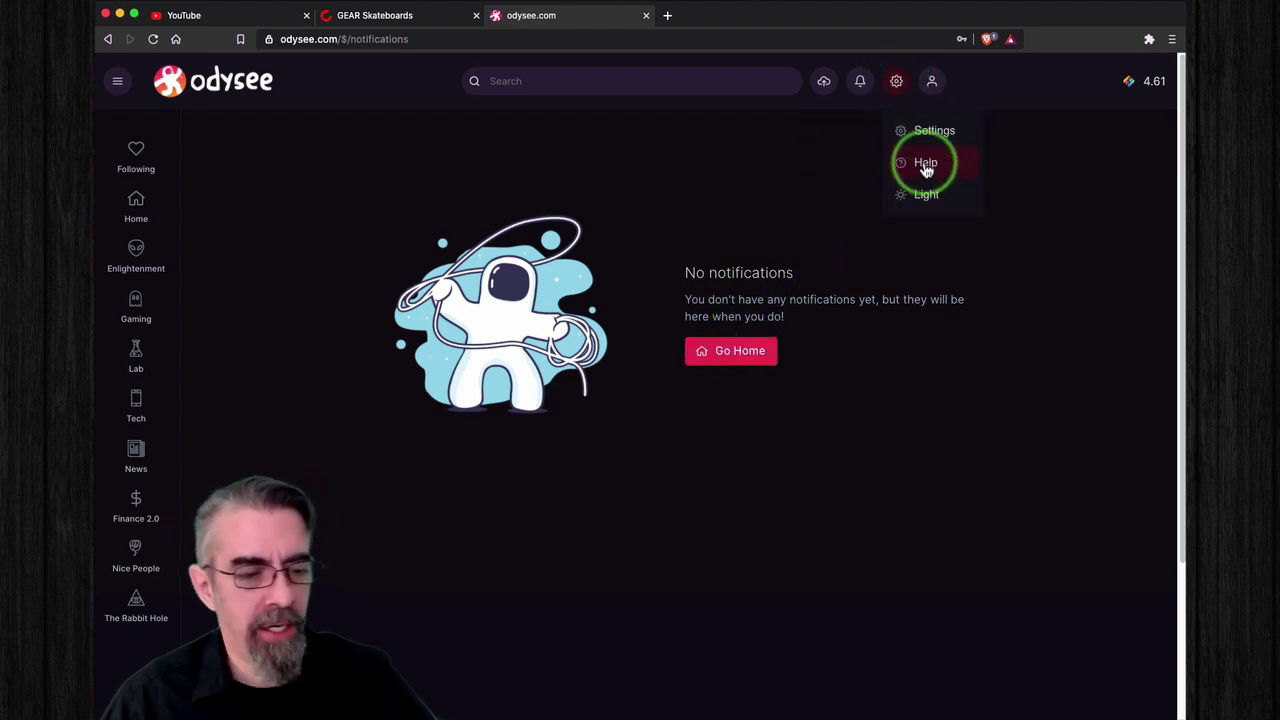
pyautogui.click(925, 128)
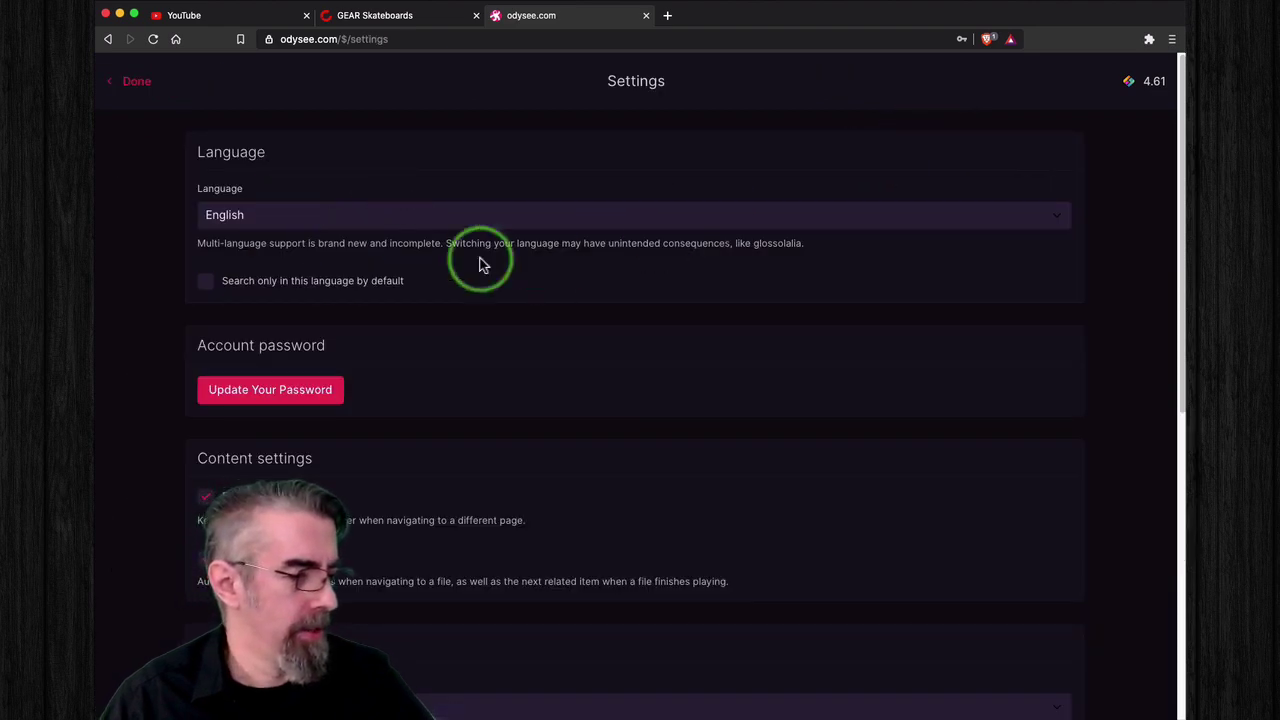
pyautogui.scroll(-5, 480, 371)
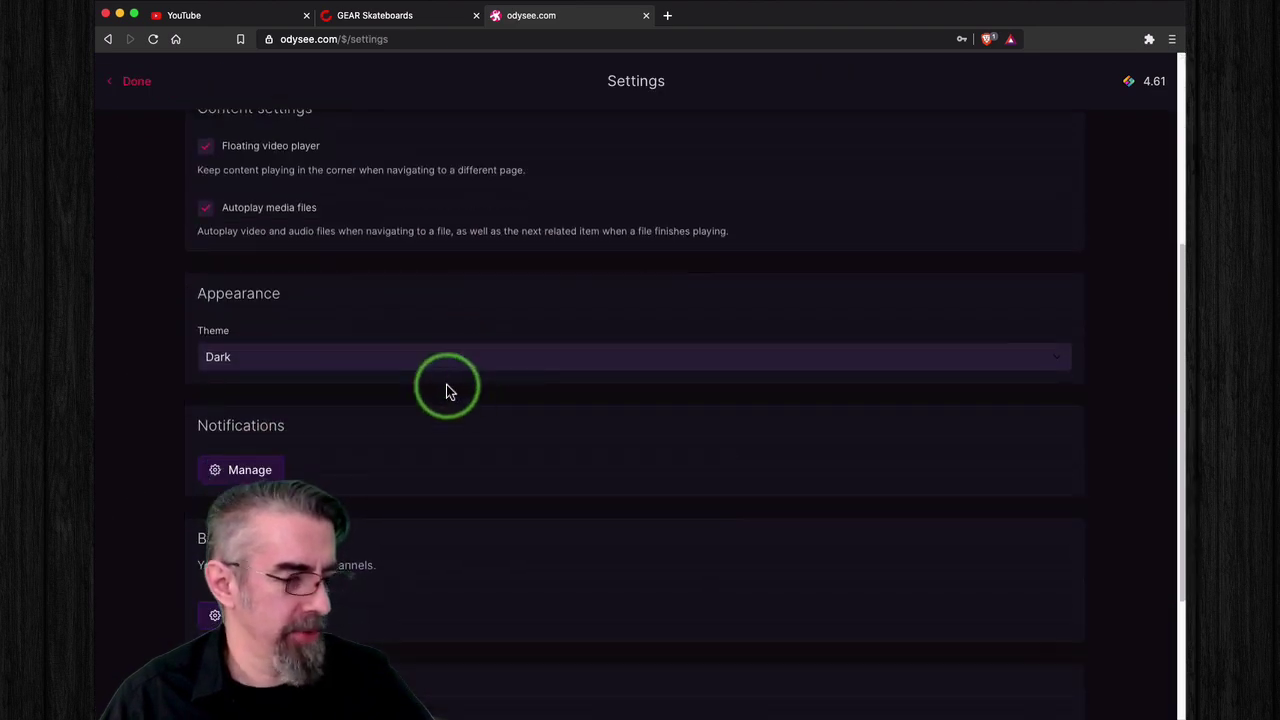
pyautogui.click(448, 360)
pyautogui.click(449, 346)
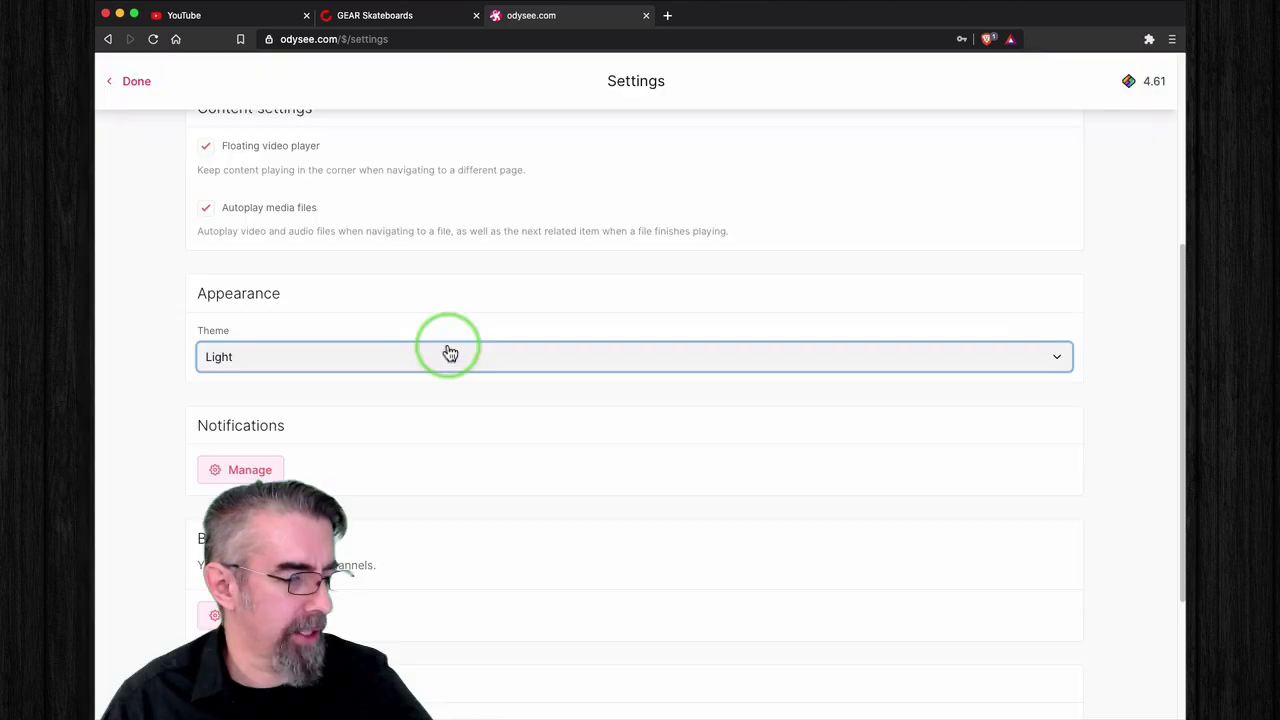
pyautogui.click(447, 358)
pyautogui.click(444, 373)
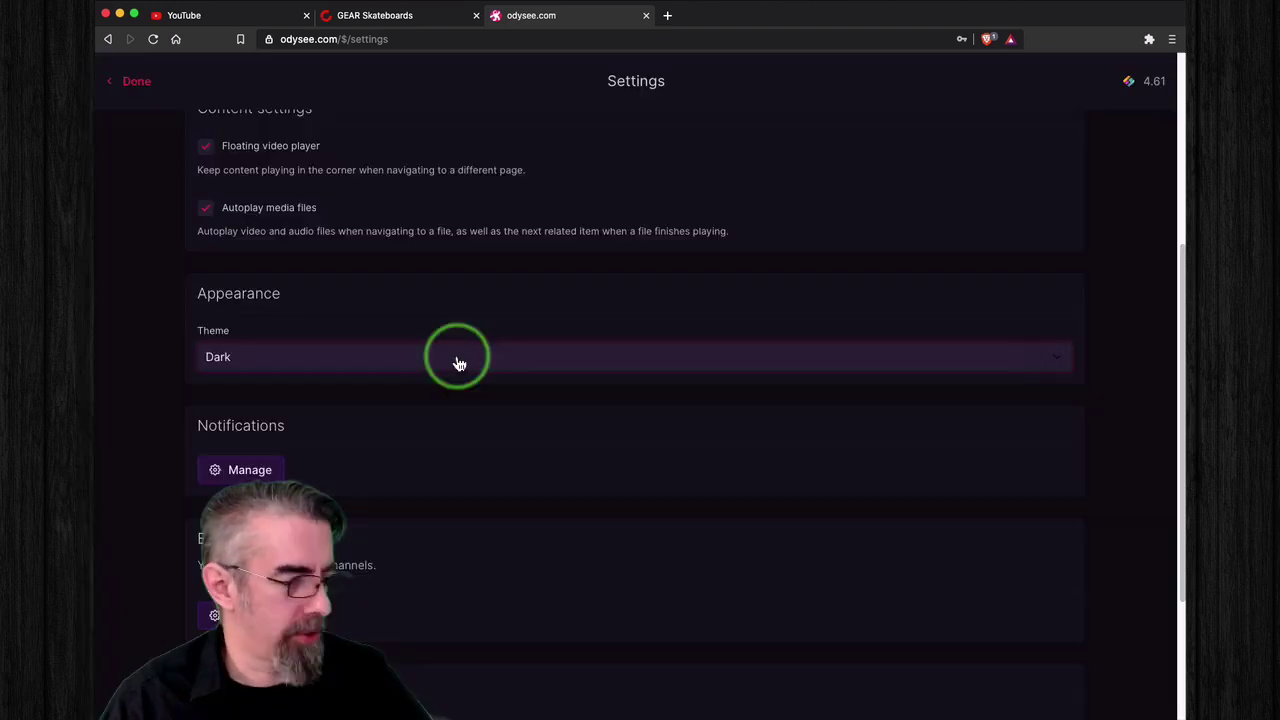
pyautogui.scroll(-2, 469, 446)
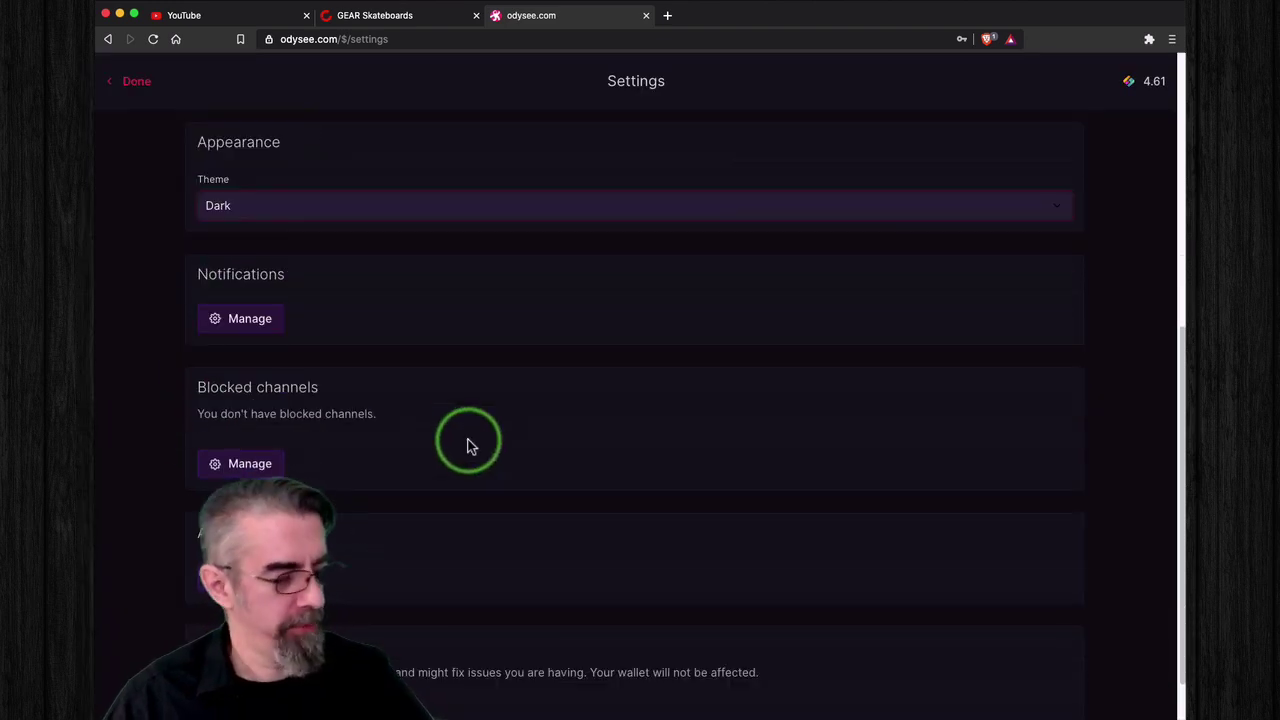
pyautogui.scroll(-1, 469, 446)
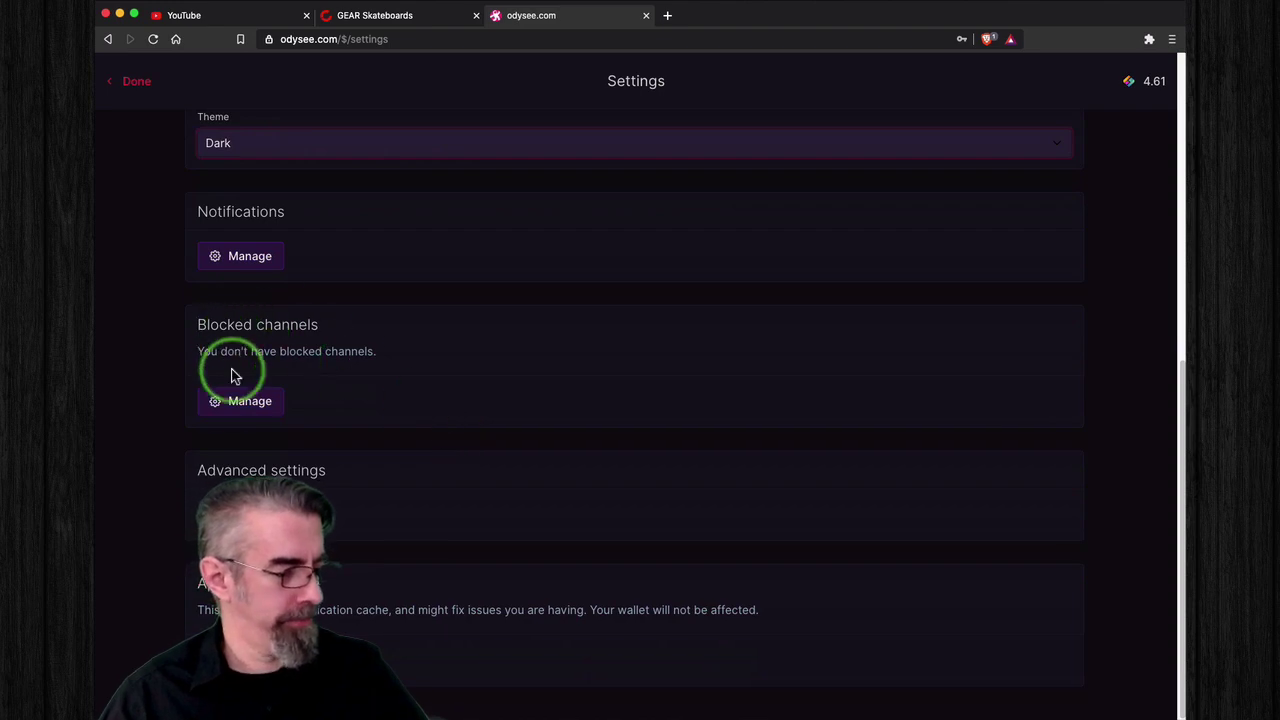
# Step: Leave Settings and open the Help page from the gear menu
pyautogui.scroll(7, 480, 400)
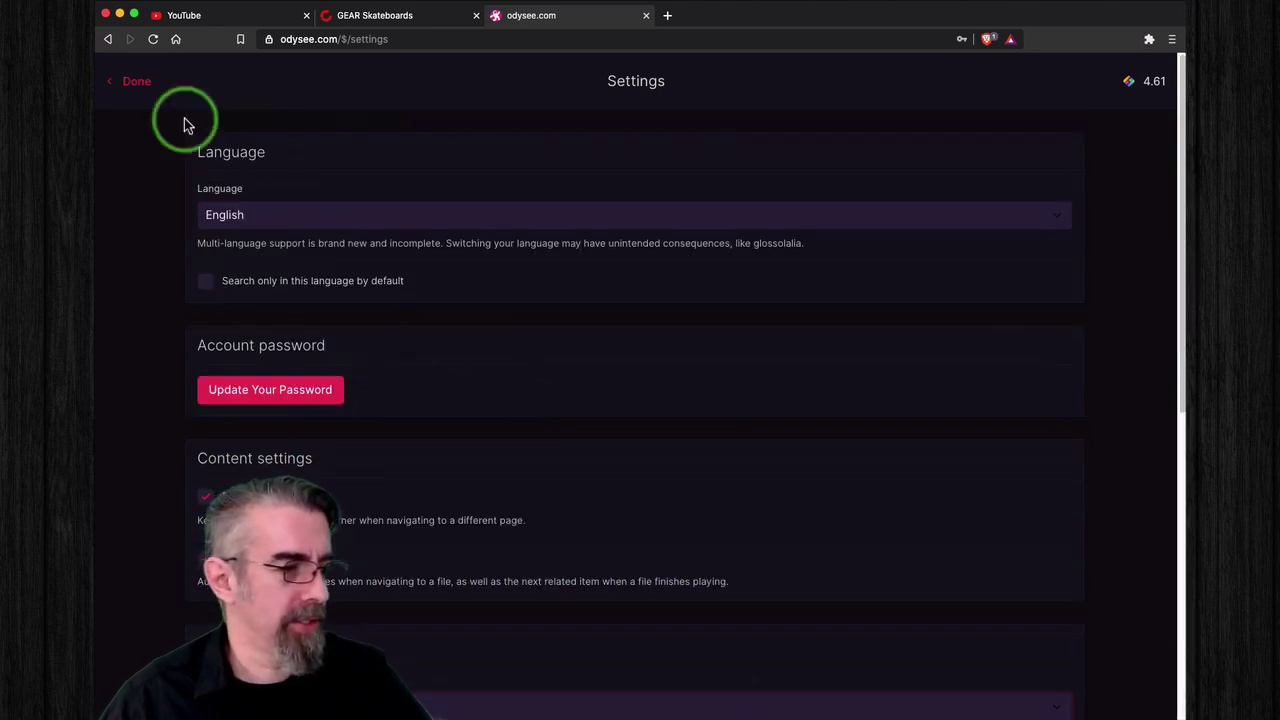
pyautogui.click(138, 84)
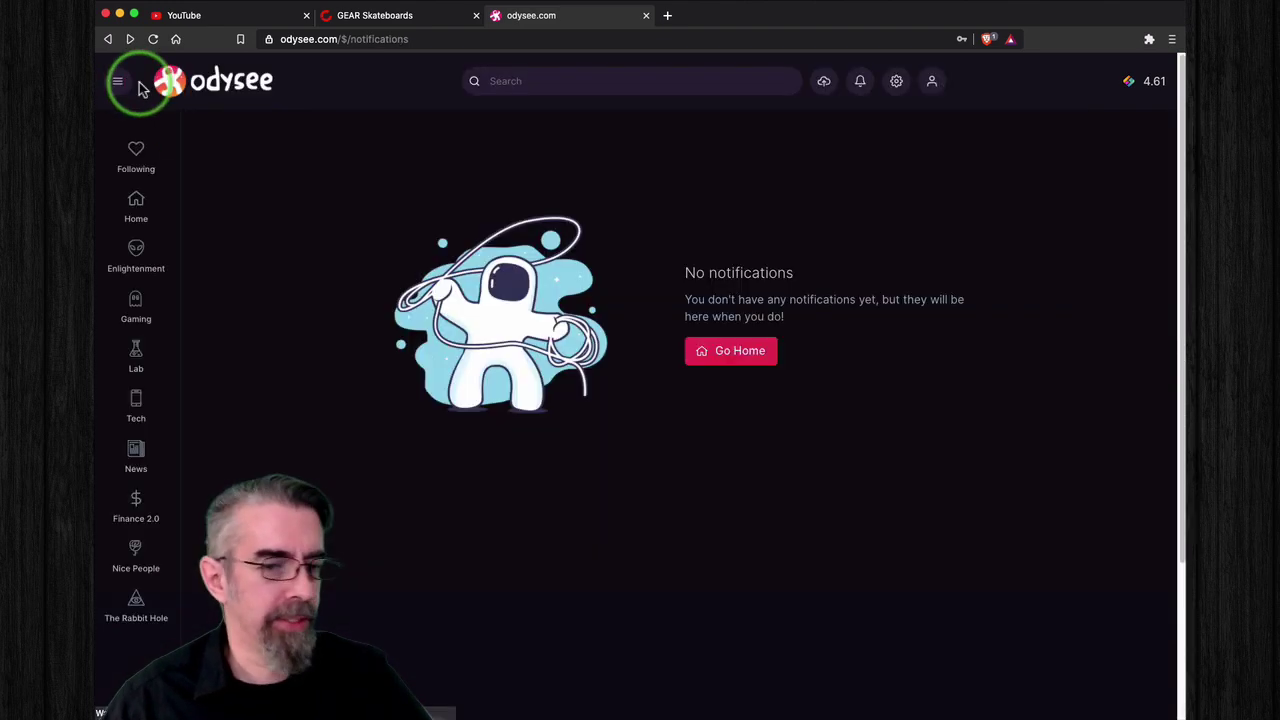
pyautogui.click(895, 82)
pyautogui.click(926, 165)
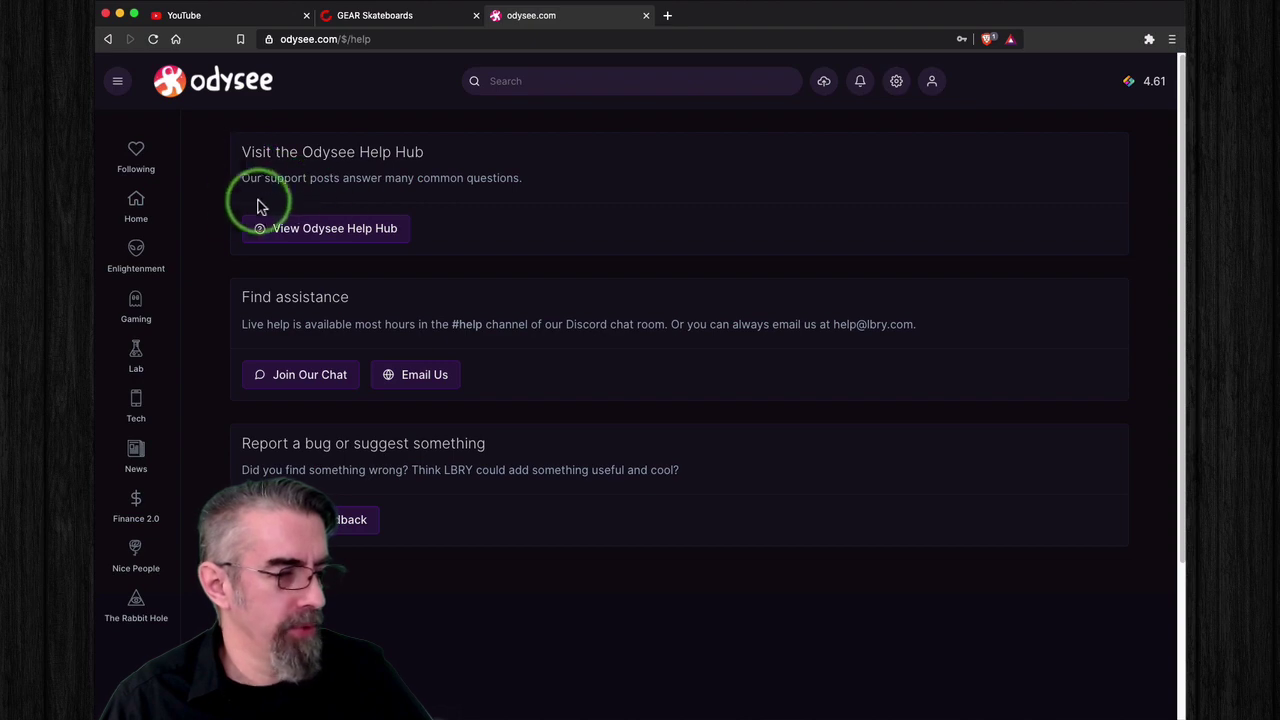
# Step: View the Odysee Help Hub in a new tab, close it, then check the account options menu
pyautogui.click(348, 229)
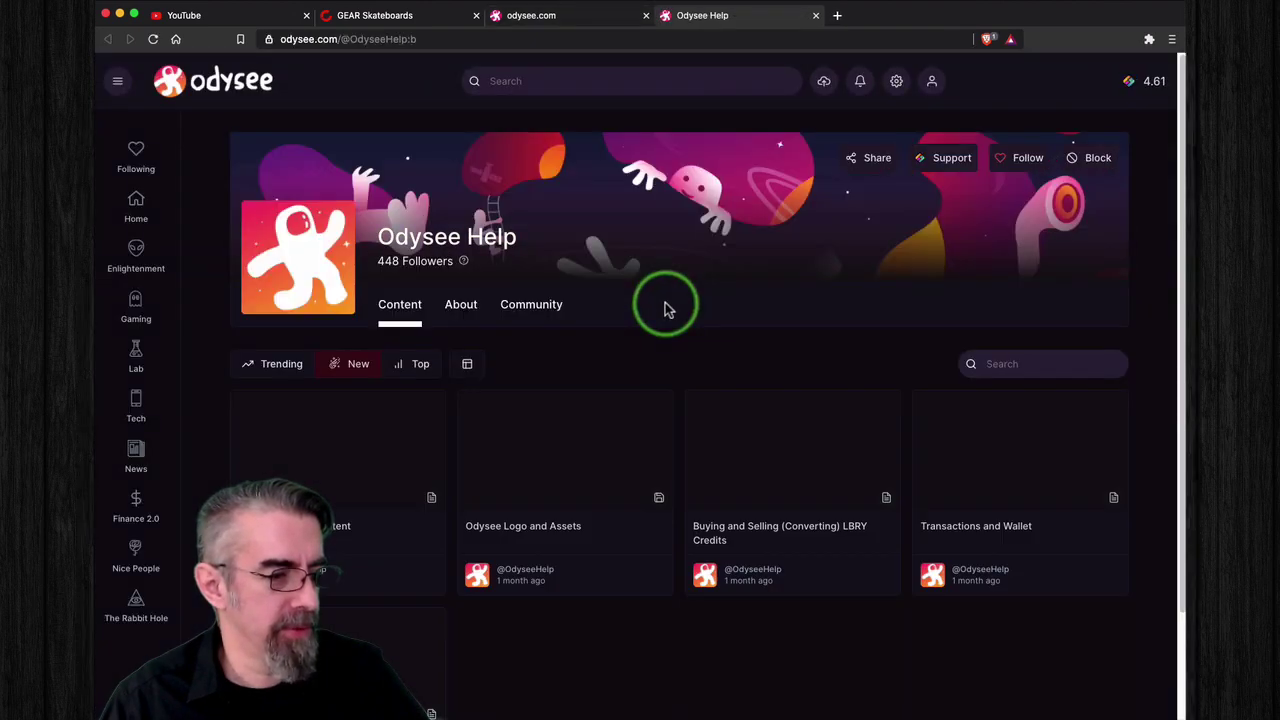
pyautogui.scroll(-3, 665, 307)
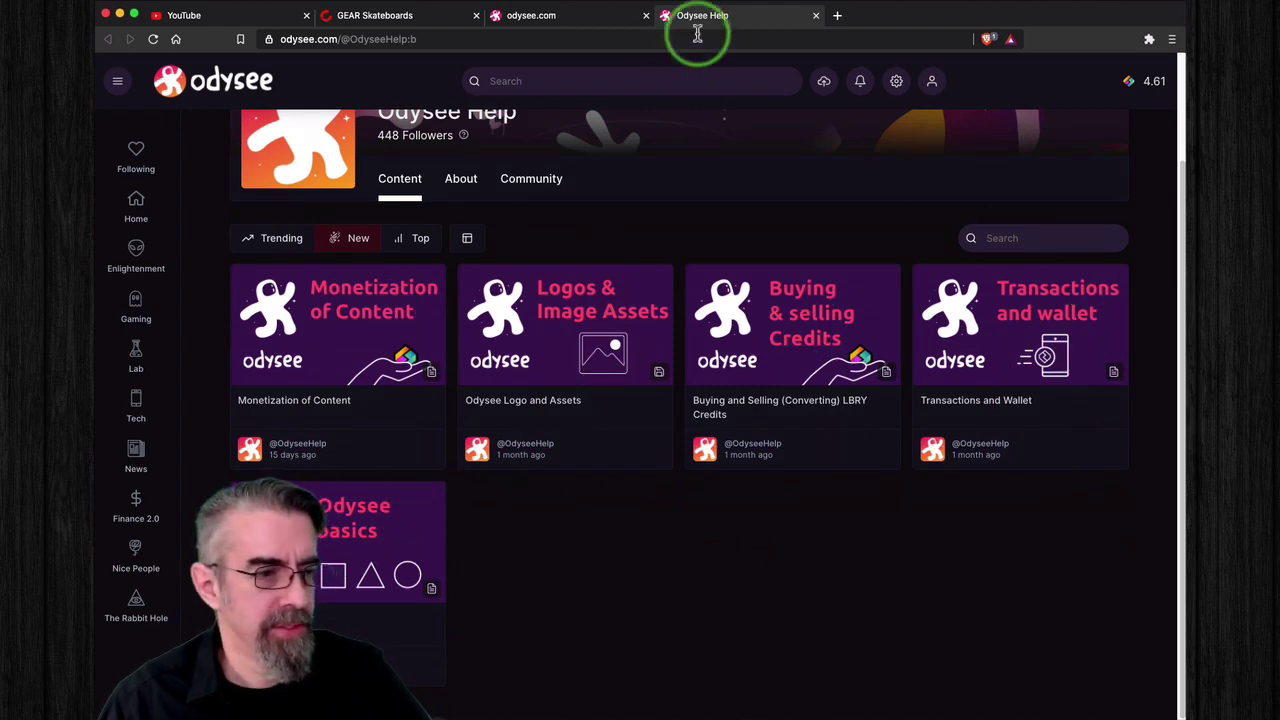
pyautogui.click(816, 17)
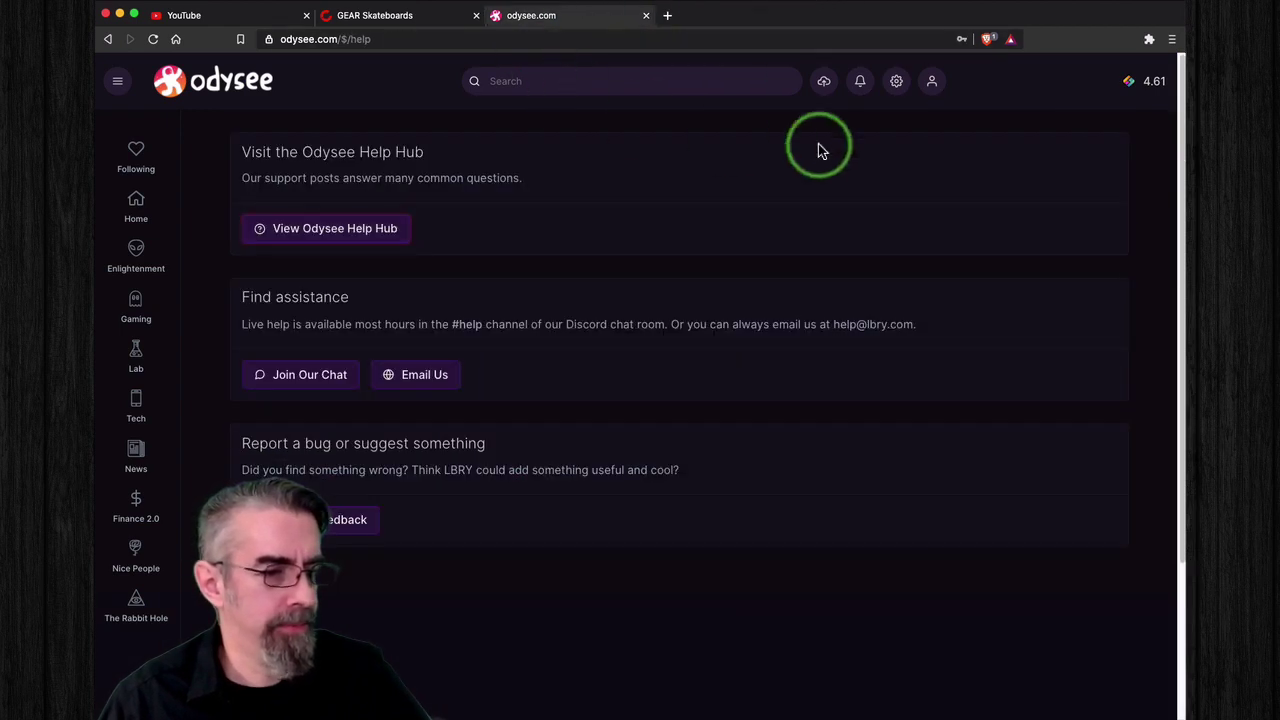
pyautogui.click(896, 84)
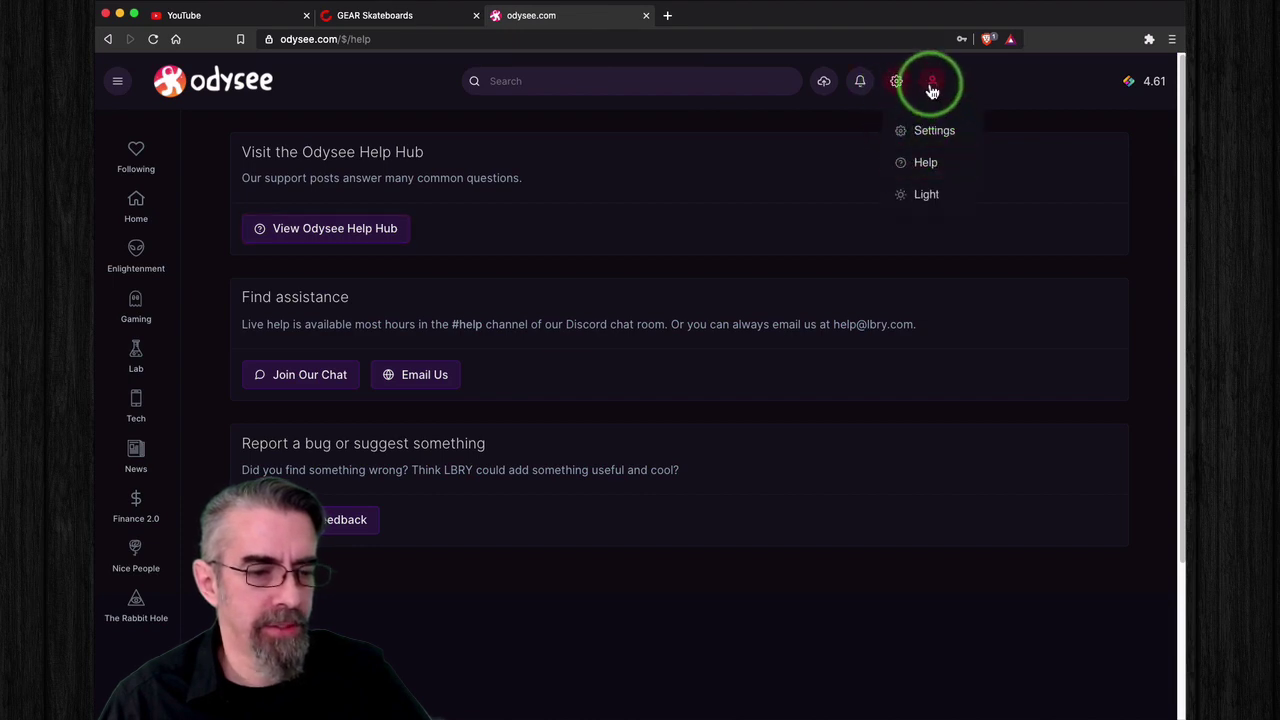
pyautogui.click(931, 88)
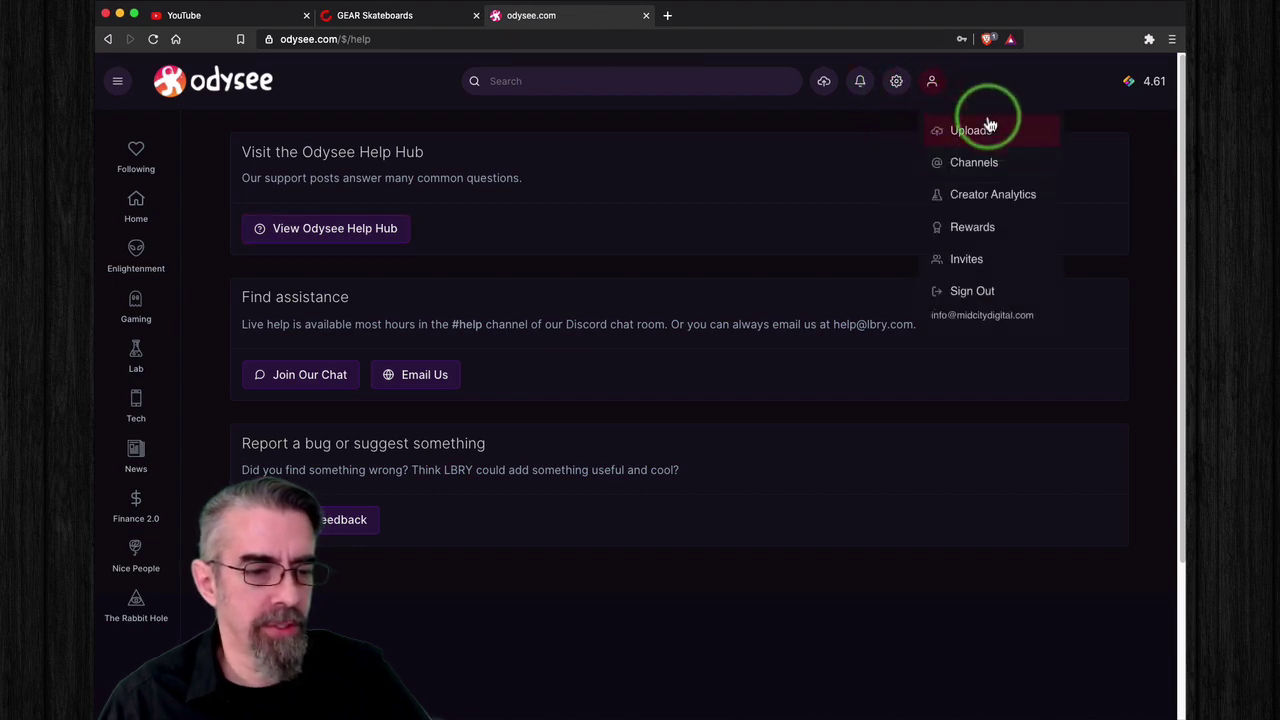
pyautogui.click(968, 134)
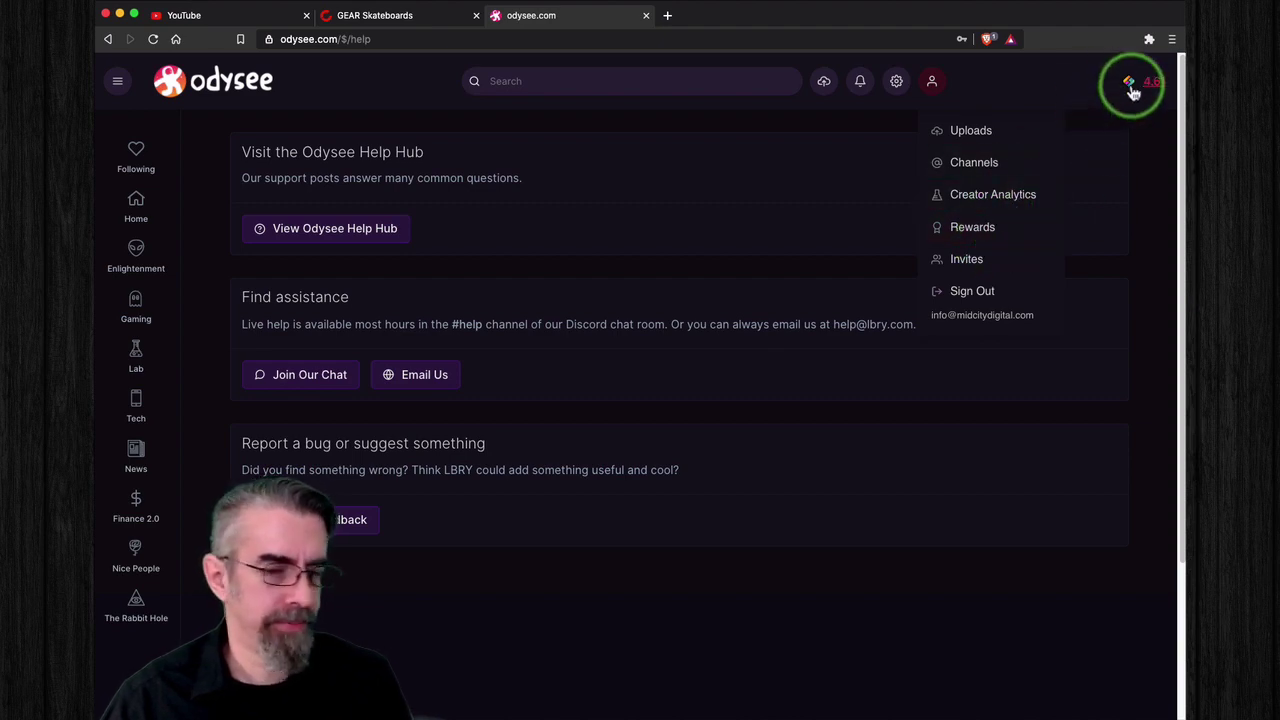
pyautogui.click(1150, 88)
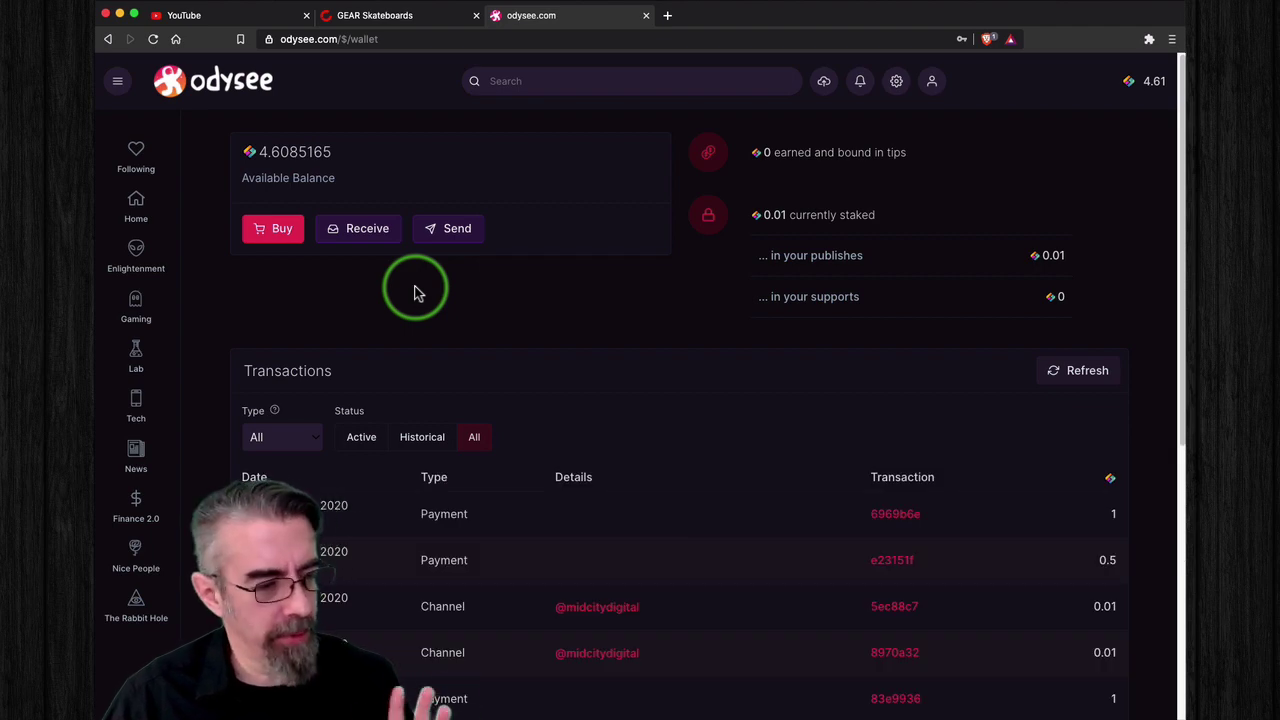
pyautogui.scroll(-2, 520, 310)
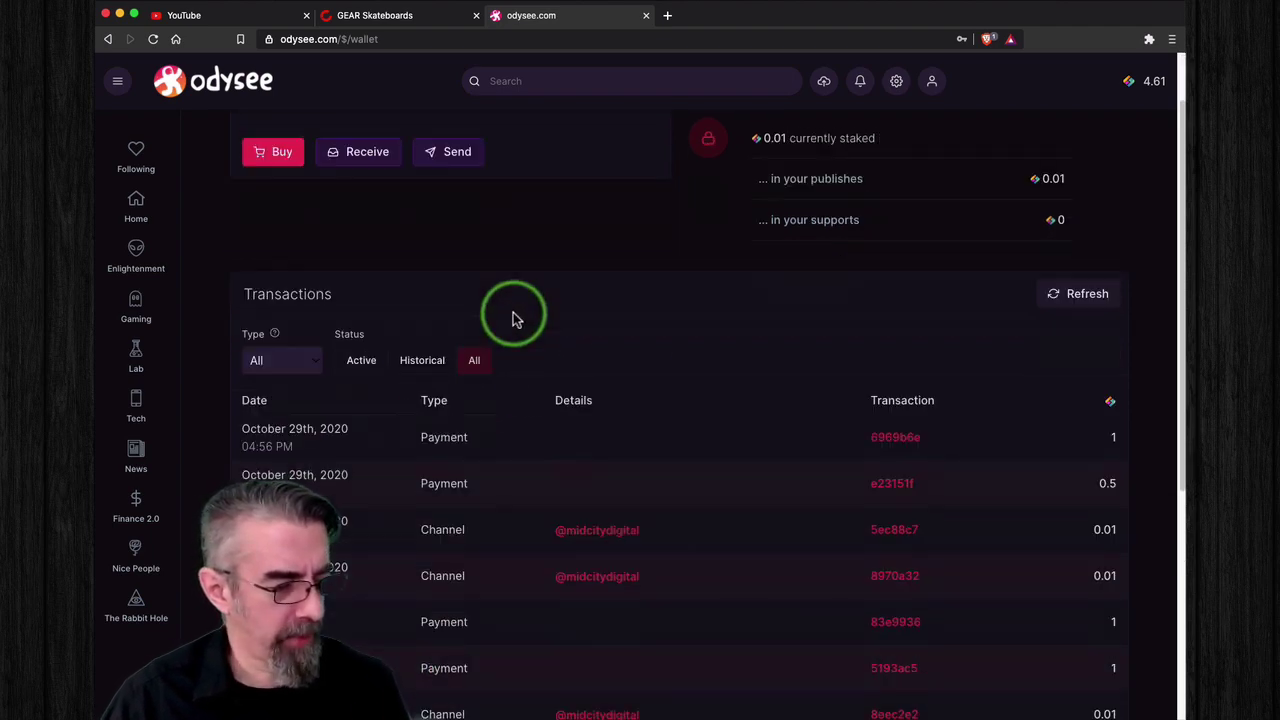
pyautogui.scroll(2, 585, 250)
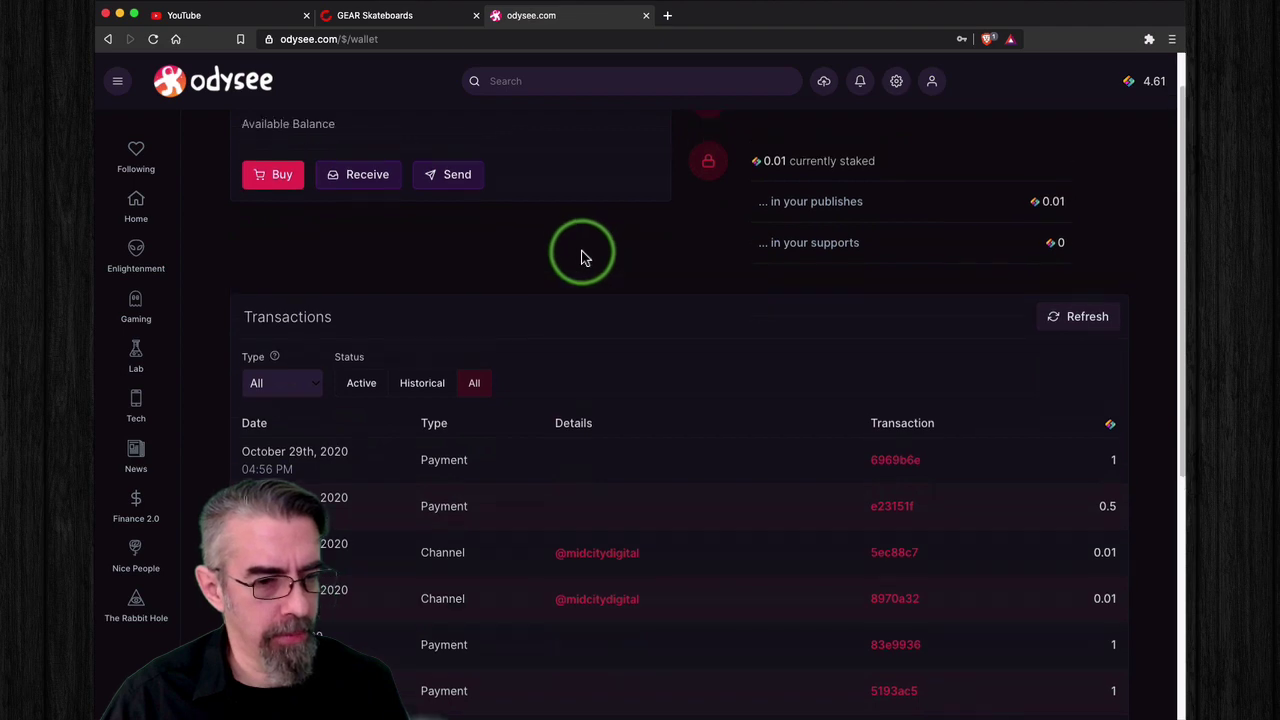
pyautogui.scroll(-4, 748, 346)
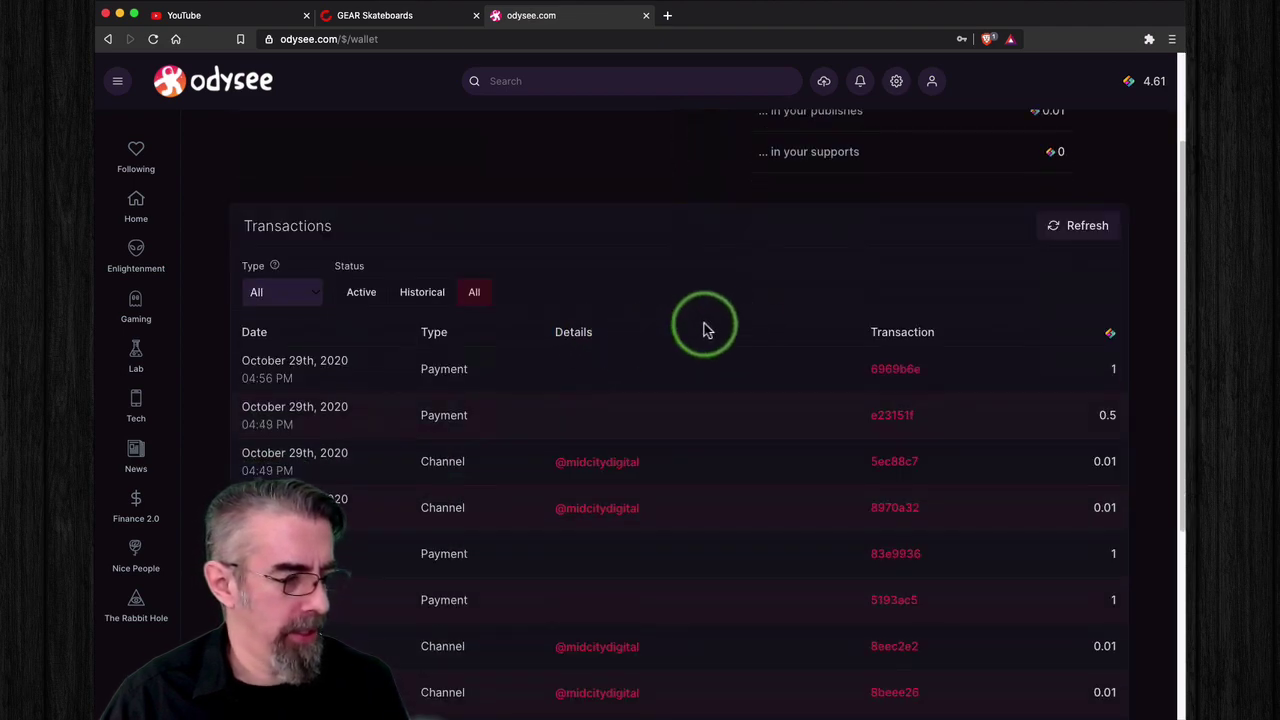
pyautogui.scroll(-8, 716, 321)
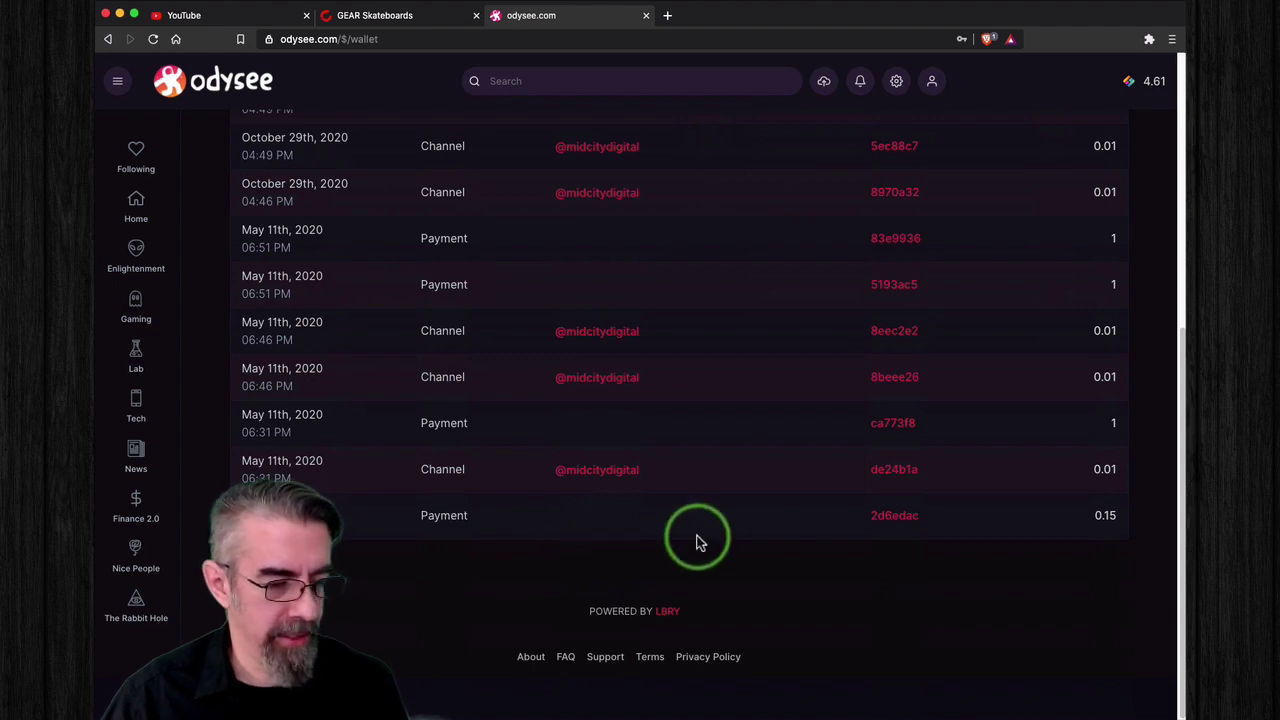
pyautogui.scroll(2, 688, 540)
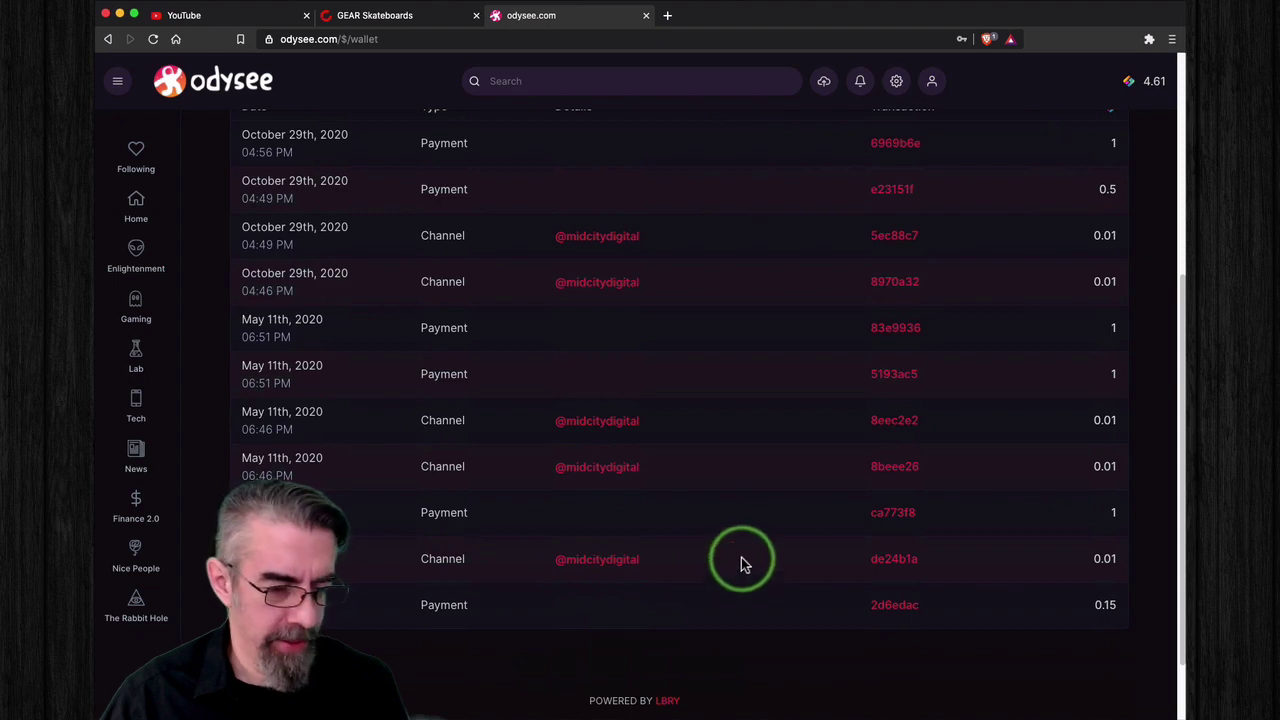
pyautogui.scroll(2, 694, 546)
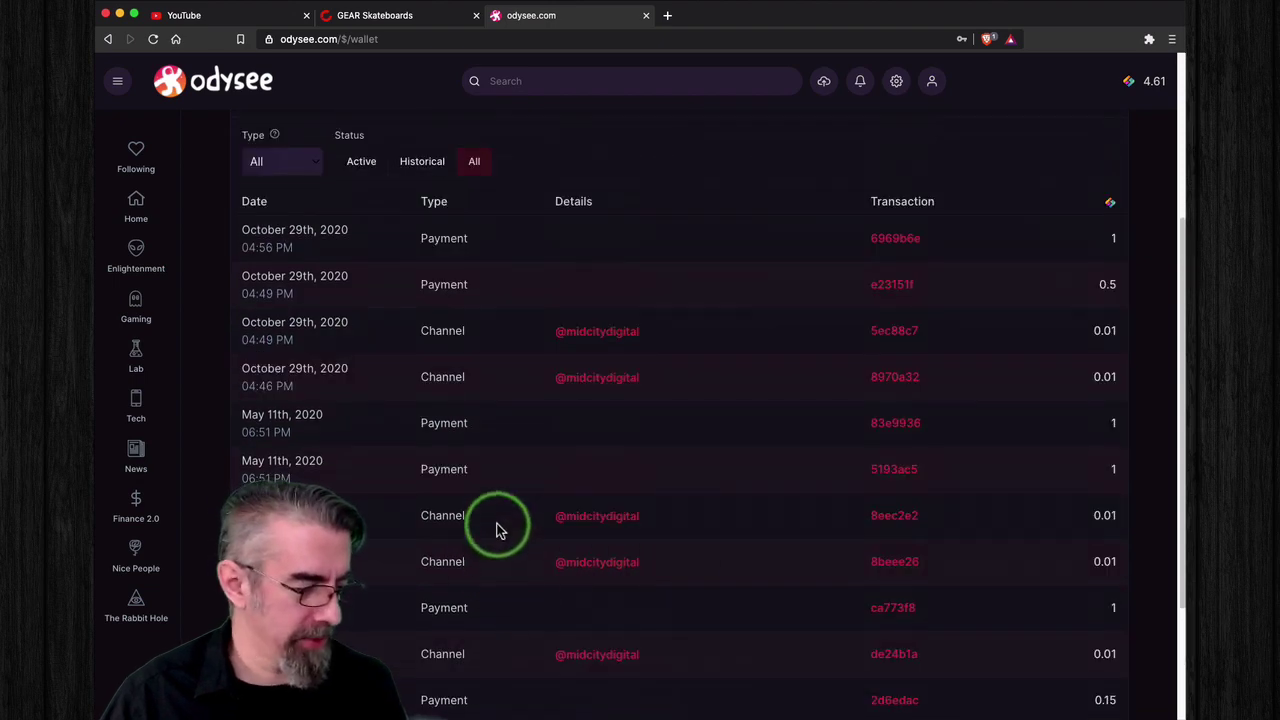
pyautogui.scroll(-3, 497, 528)
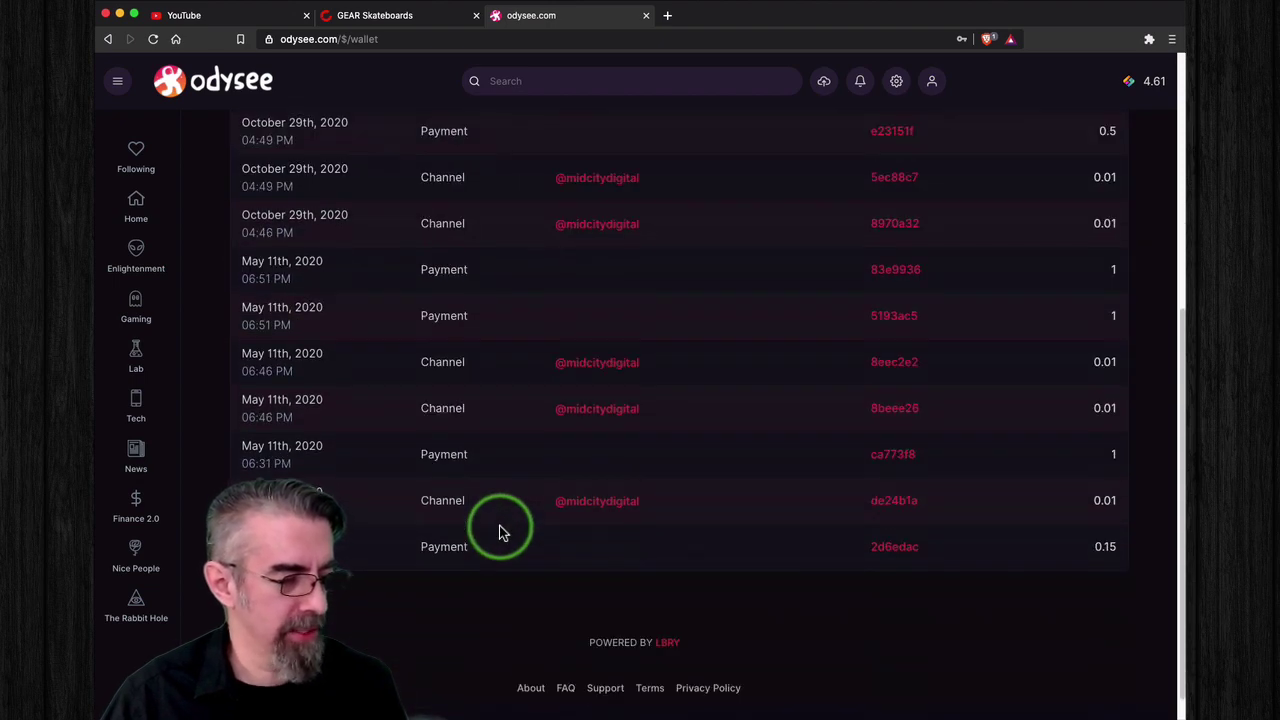
pyautogui.scroll(1, 500, 530)
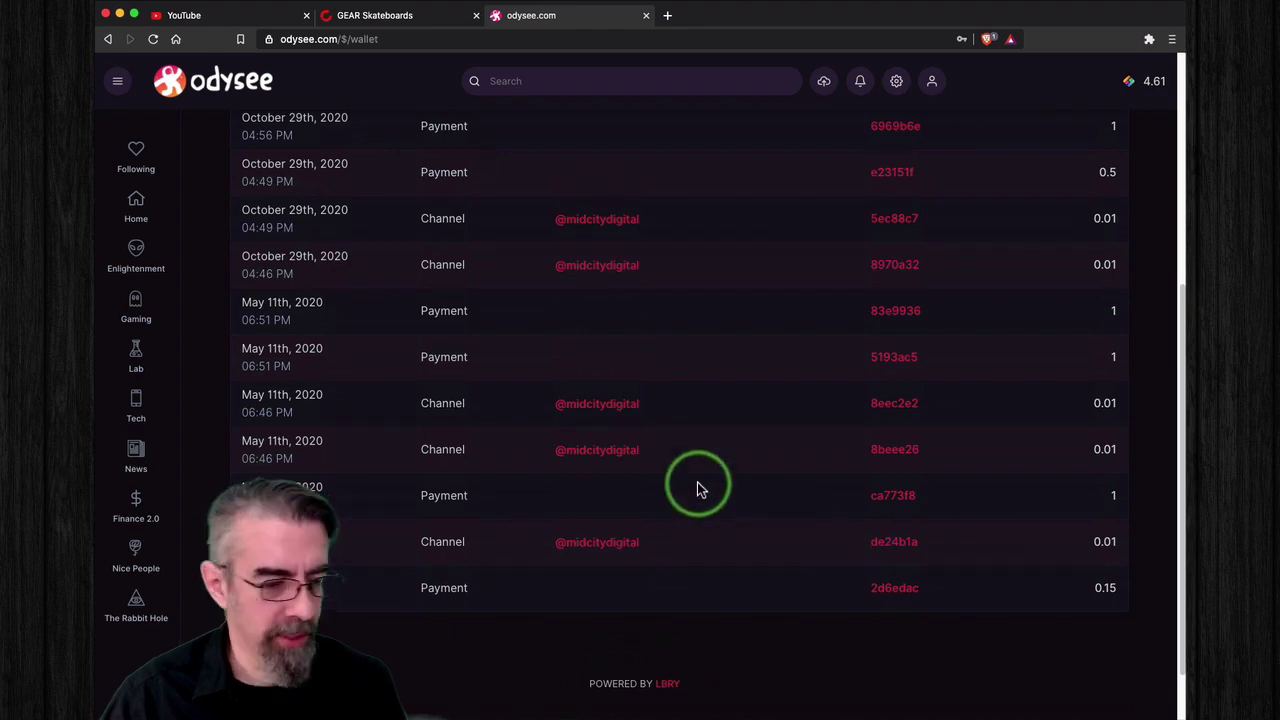
pyautogui.scroll(3, 698, 489)
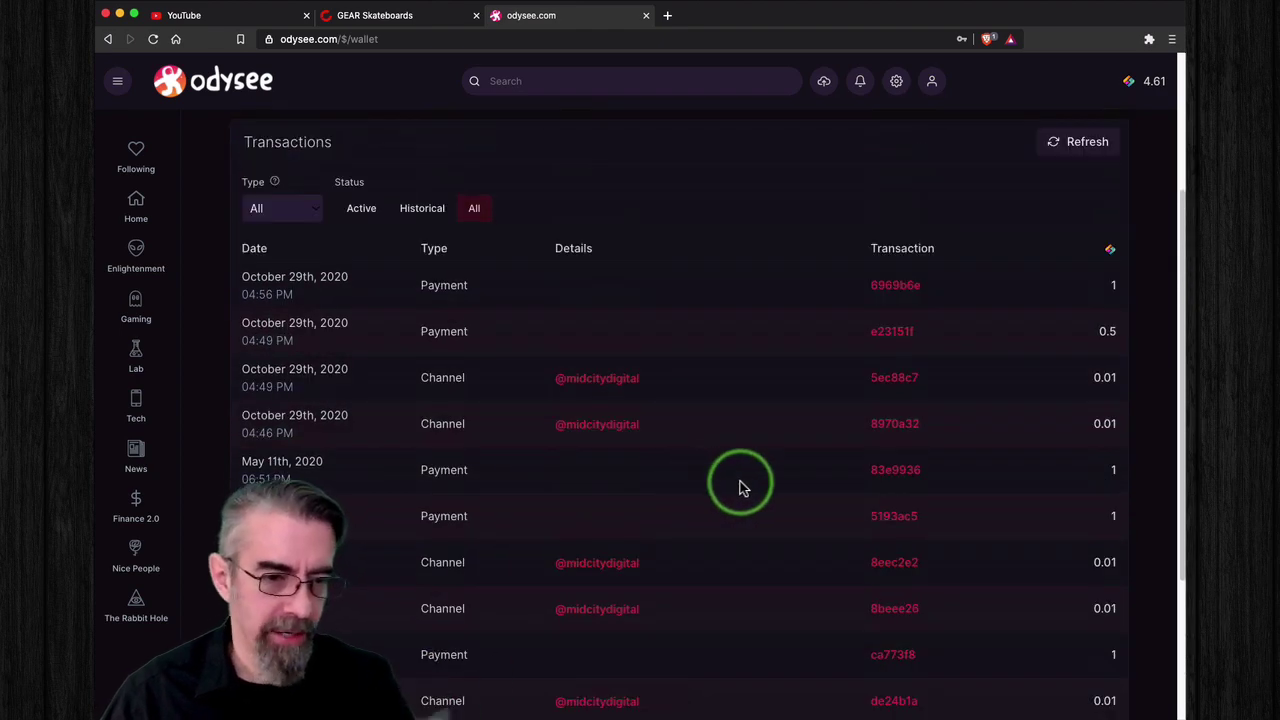
pyautogui.scroll(4, 805, 417)
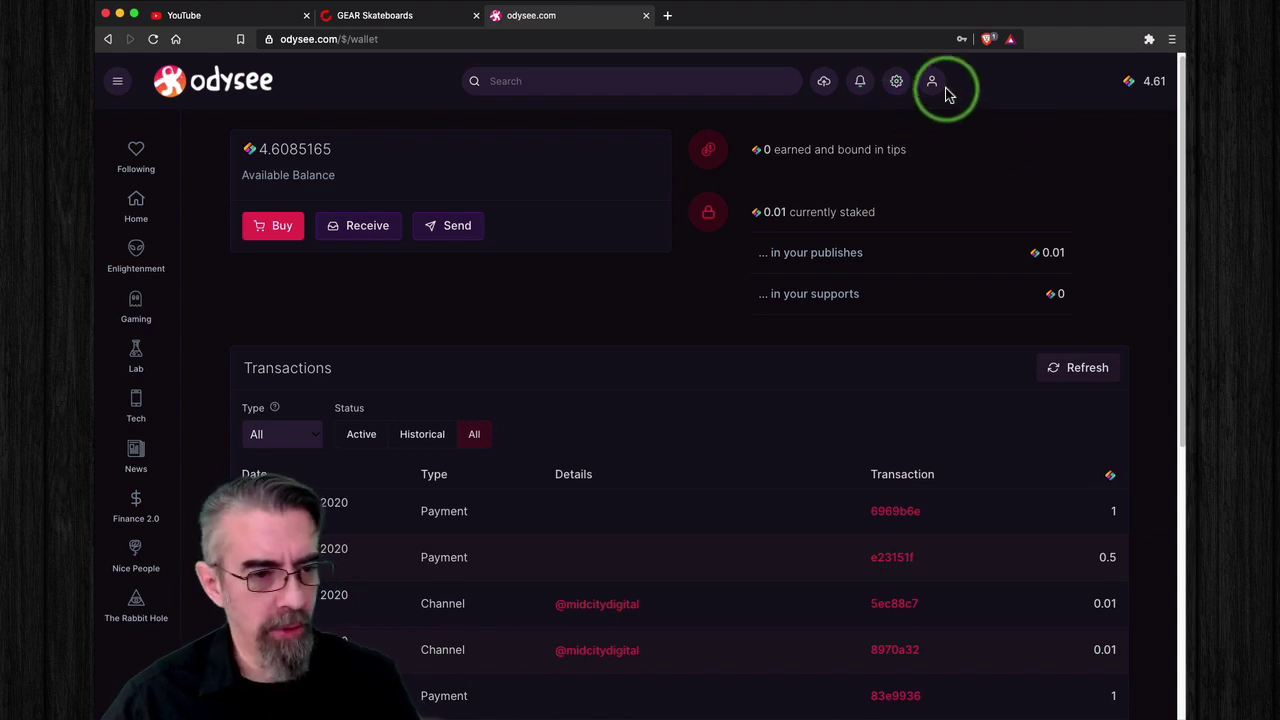
# Step: Return to the Odysee home, load BitChute's home page in the other tab, then come back to Odysee
pyautogui.click(243, 88)
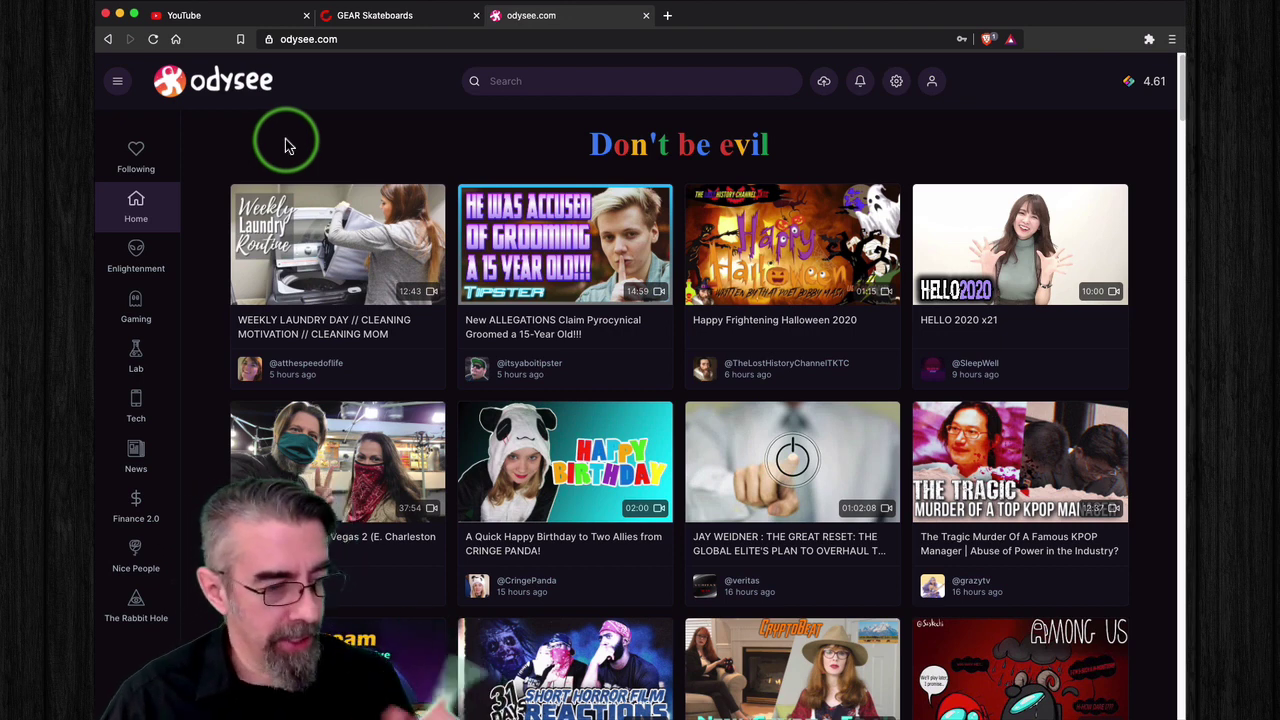
pyautogui.click(423, 20)
pyautogui.click(214, 74)
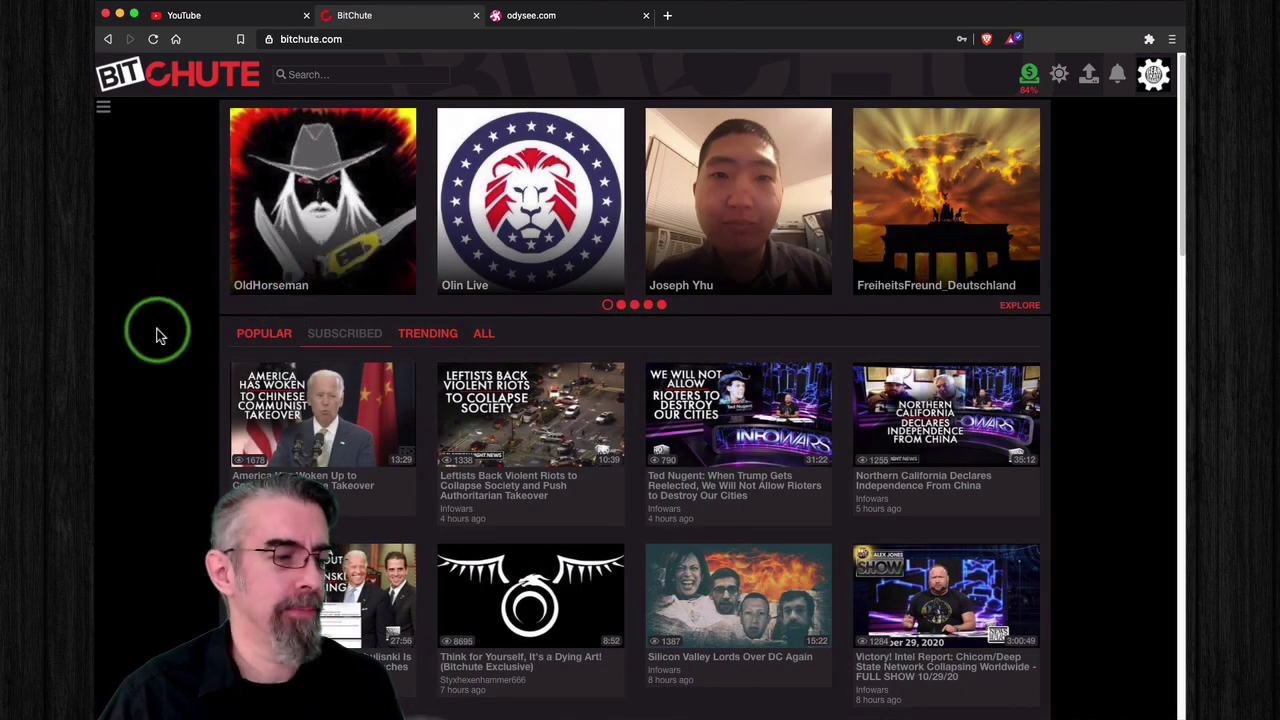
pyautogui.click(566, 20)
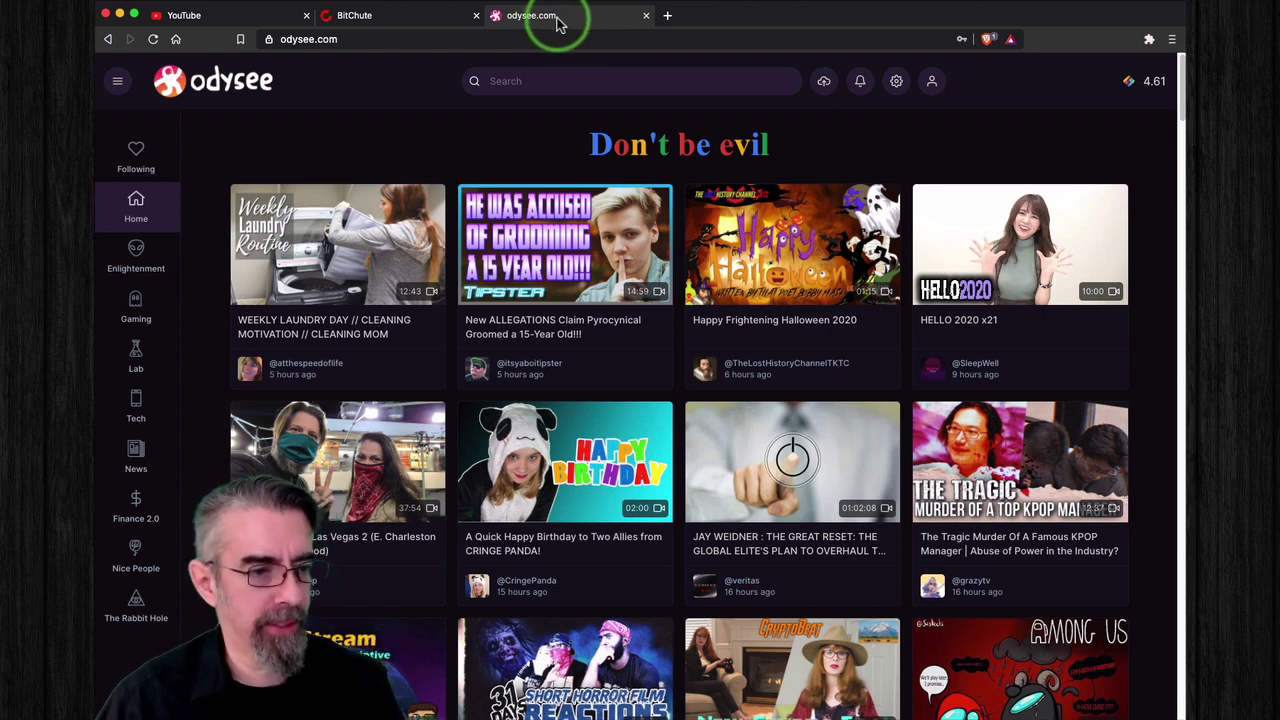
pyautogui.click(931, 81)
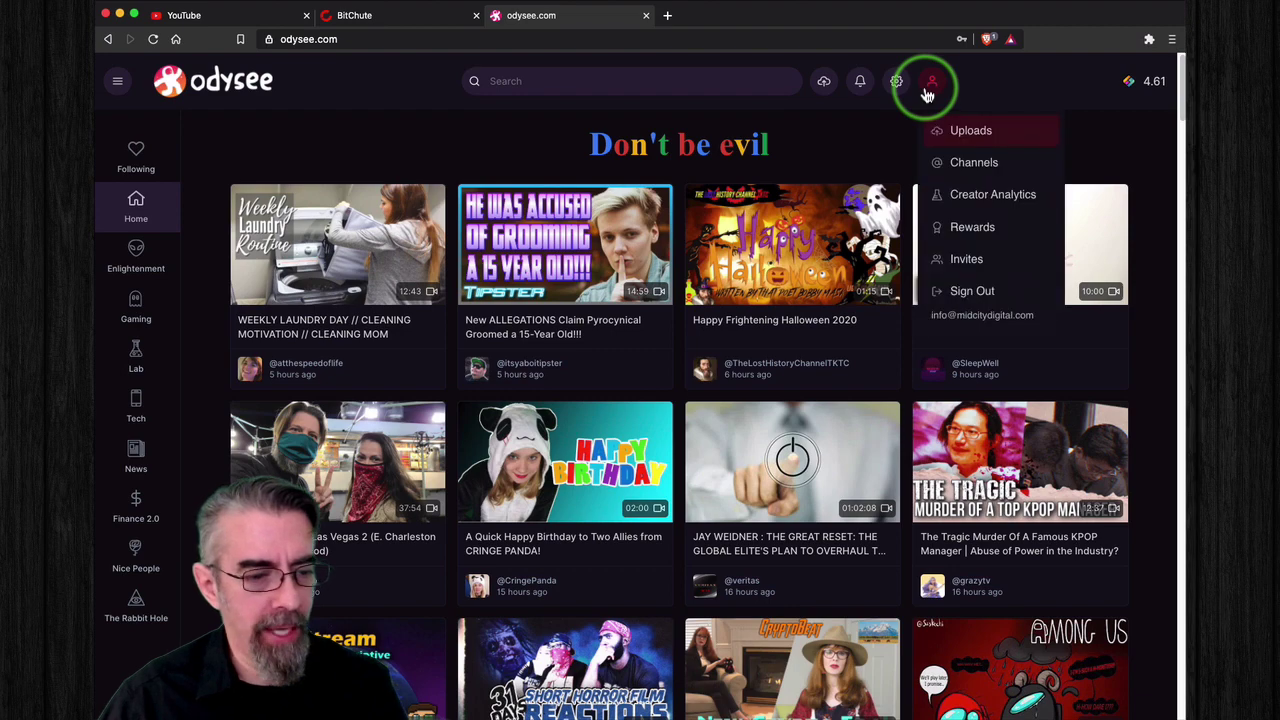
# Step: Sign out of the current Odysee account and start a new sign-up
pyautogui.click(962, 296)
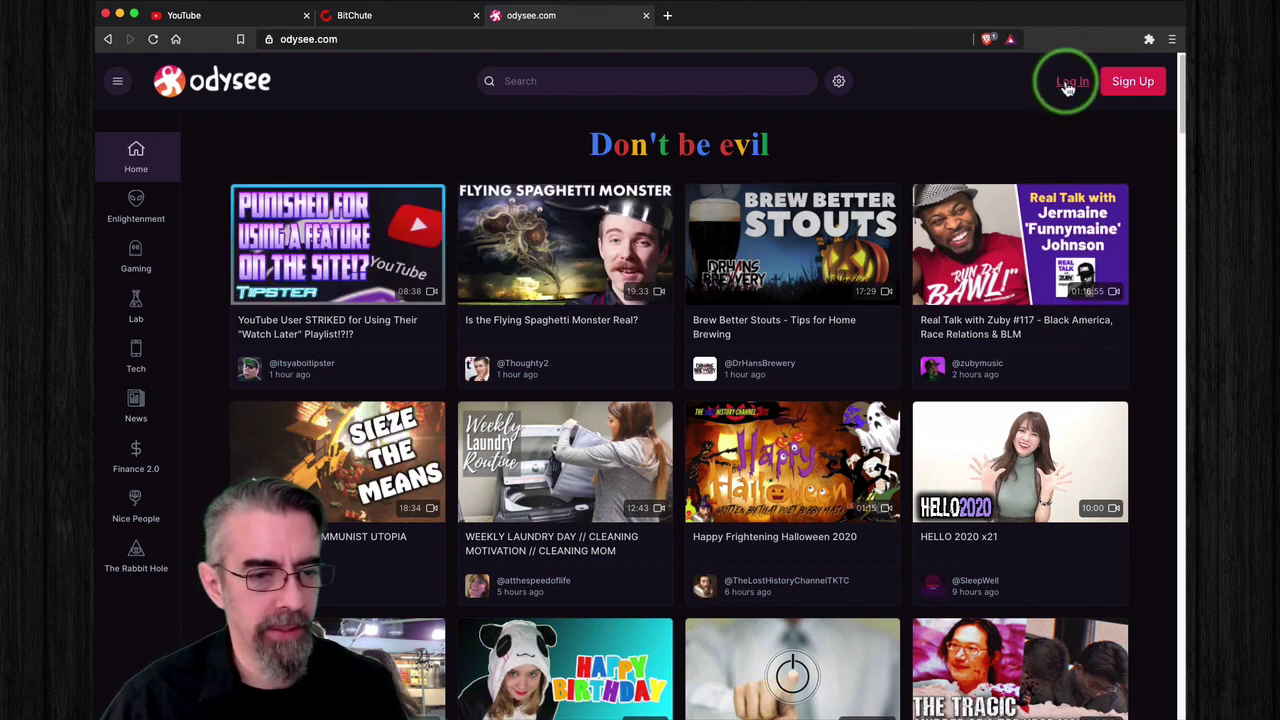
pyautogui.click(1140, 82)
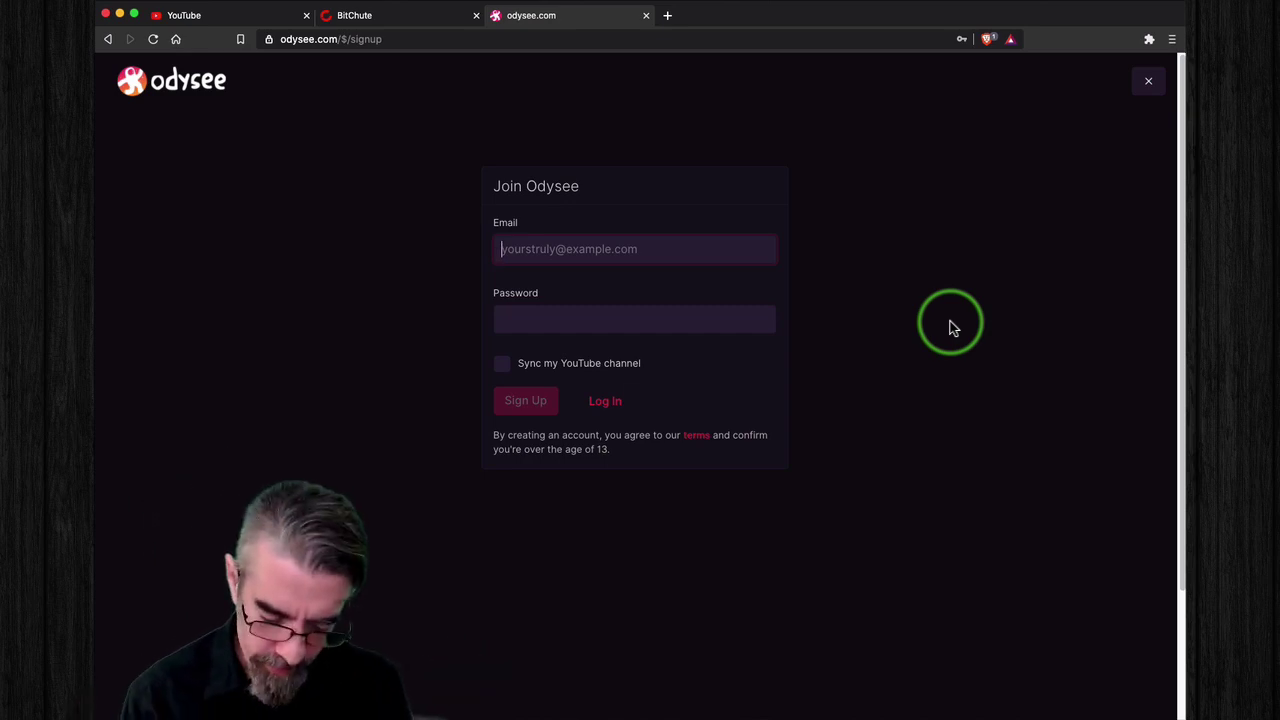
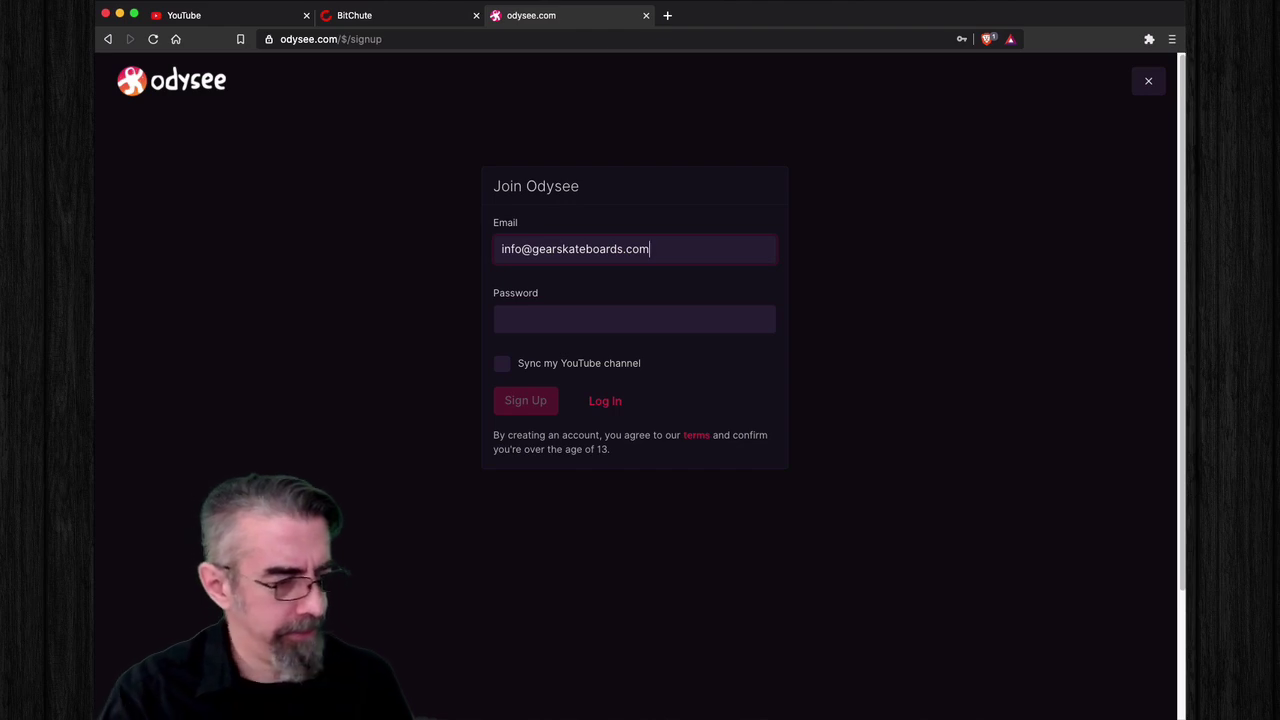
# Step: Enter the new account's email and password, tick Sync my YouTube channel, and submit
pyautogui.press('super+a')
pyautogui.press('BackSpace')
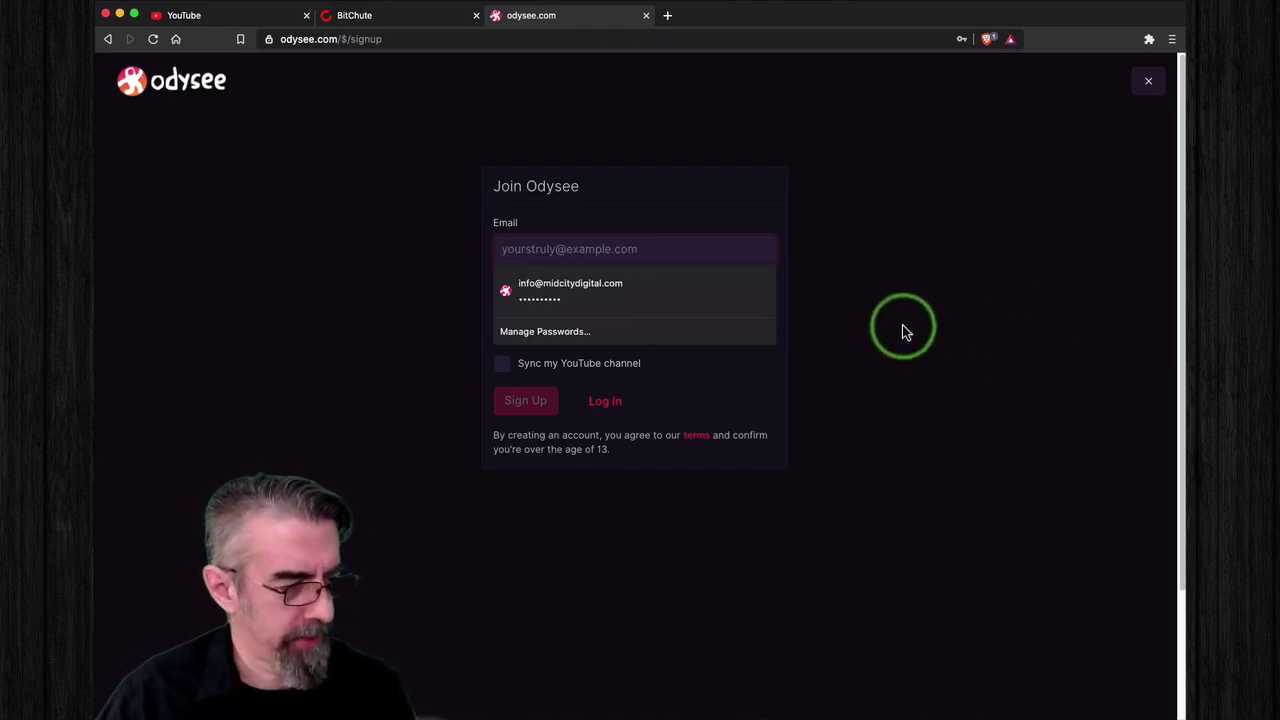
pyautogui.click(870, 326)
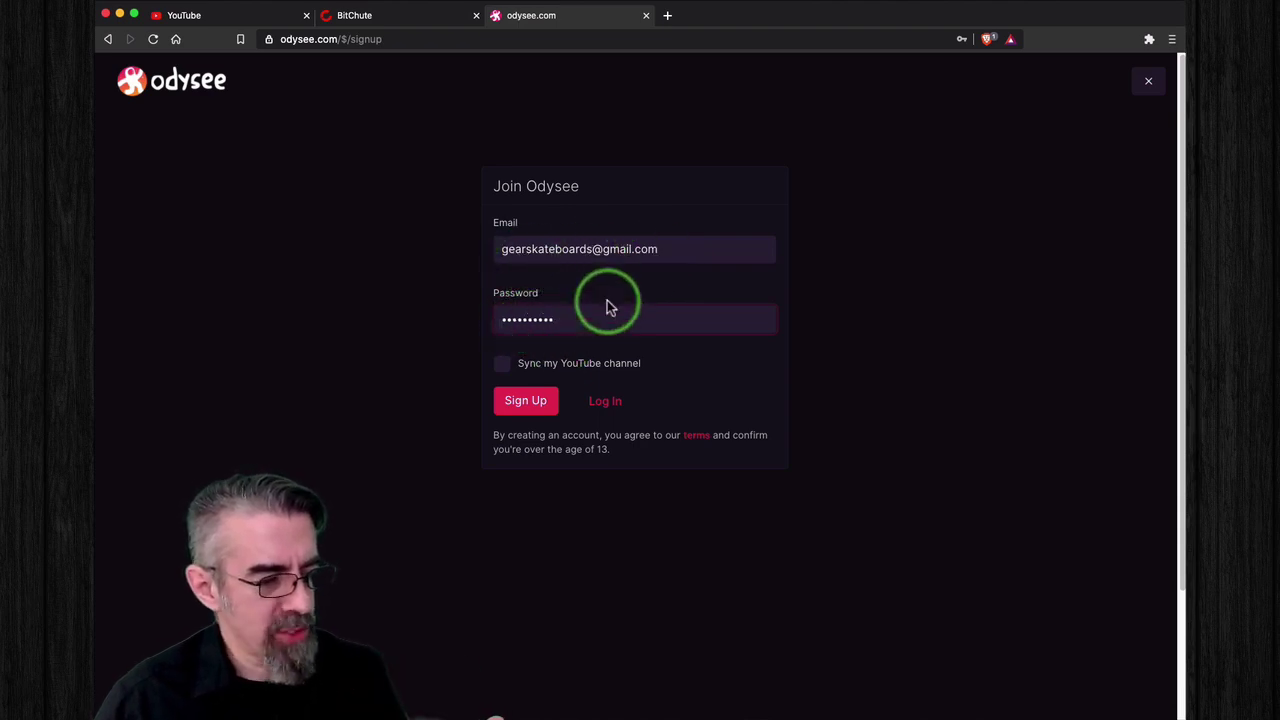
pyautogui.click(620, 364)
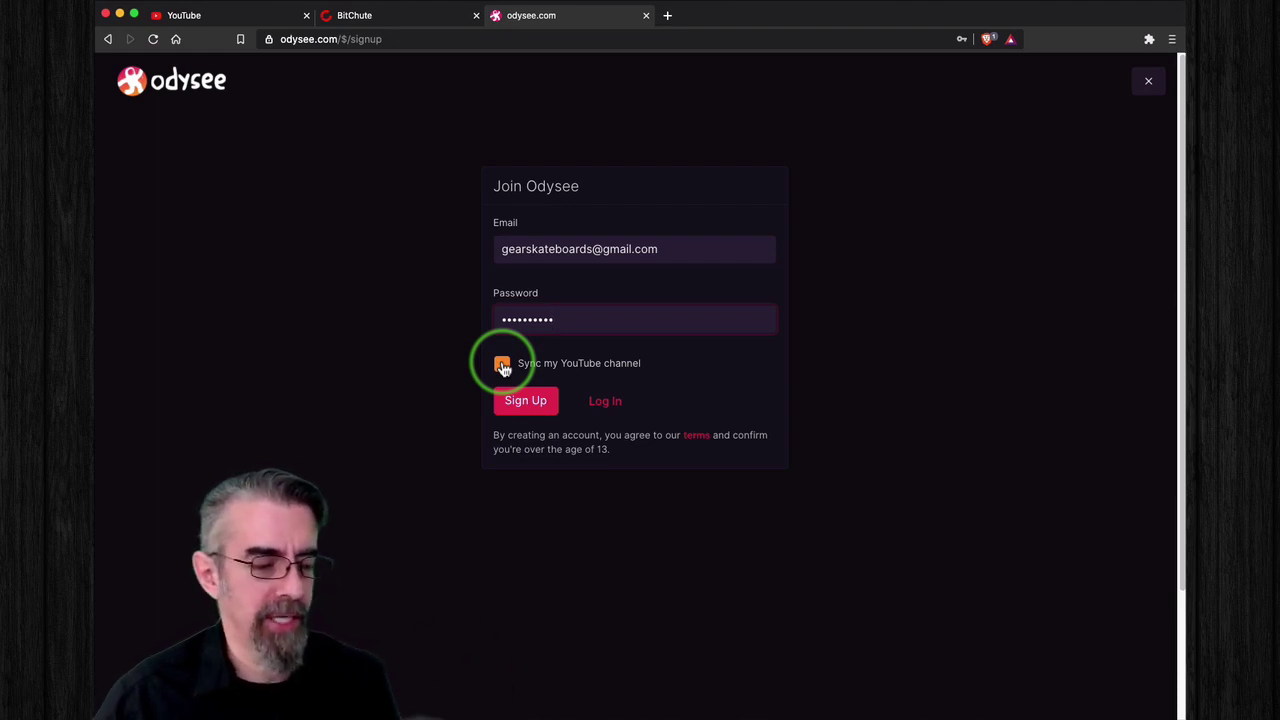
pyautogui.click(502, 366)
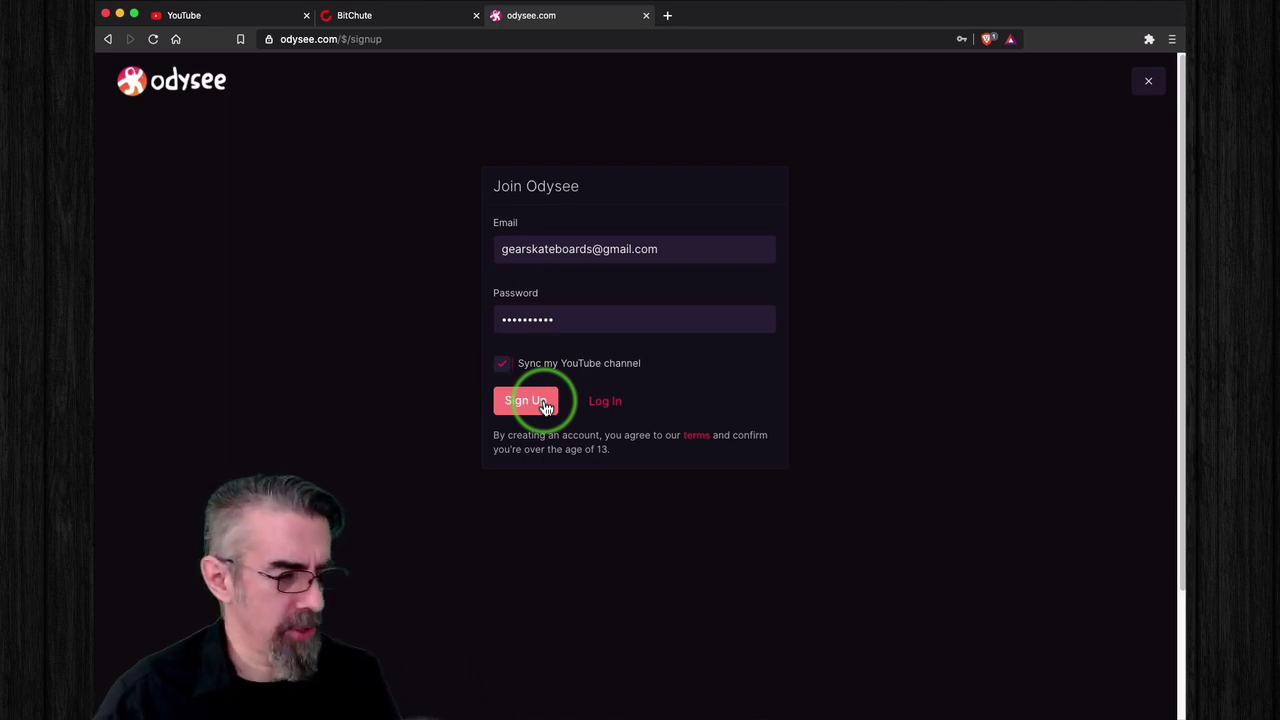
pyautogui.click(545, 403)
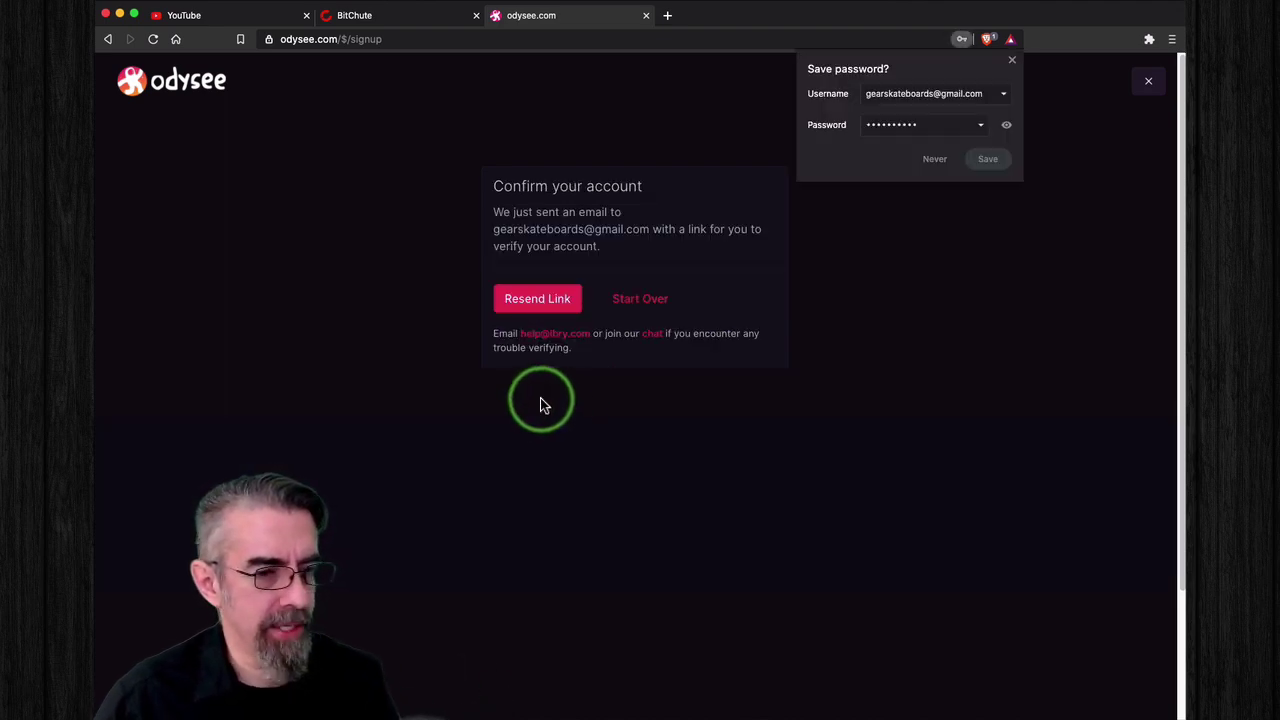
# Step: Save the new login in the browser and start the captcha, marking the first bus pictures
pyautogui.click(987, 159)
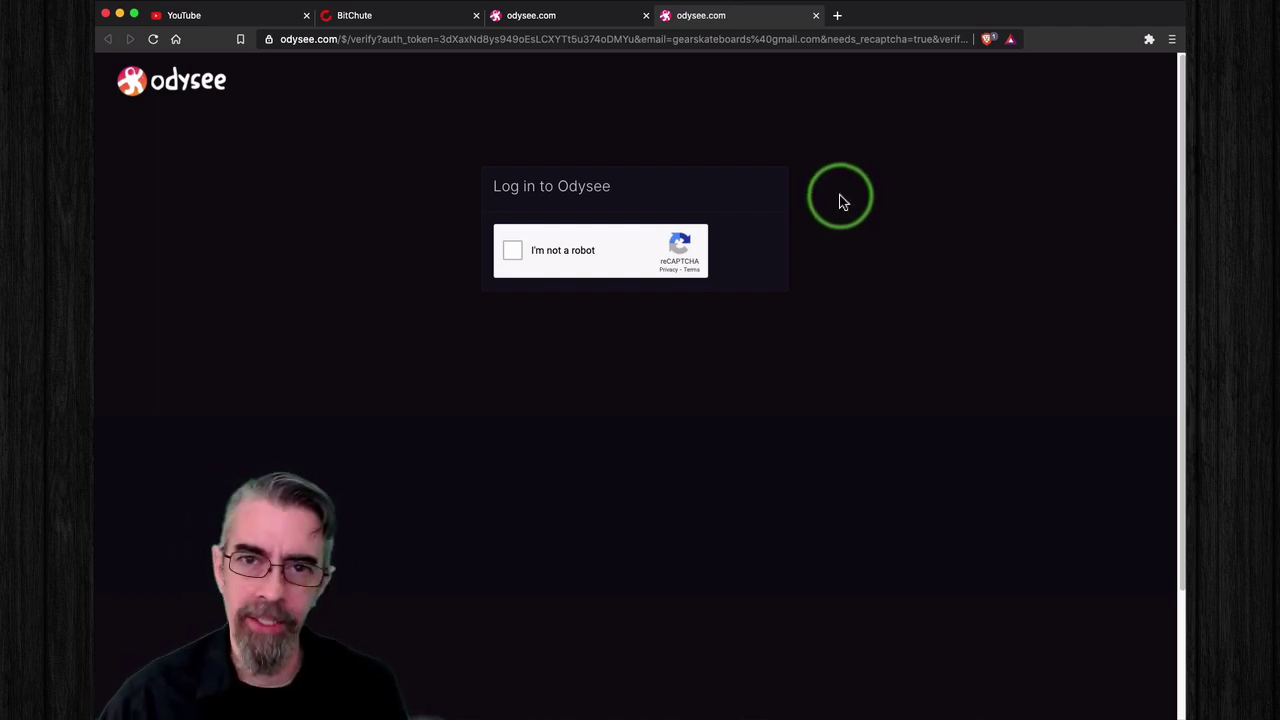
pyautogui.click(511, 251)
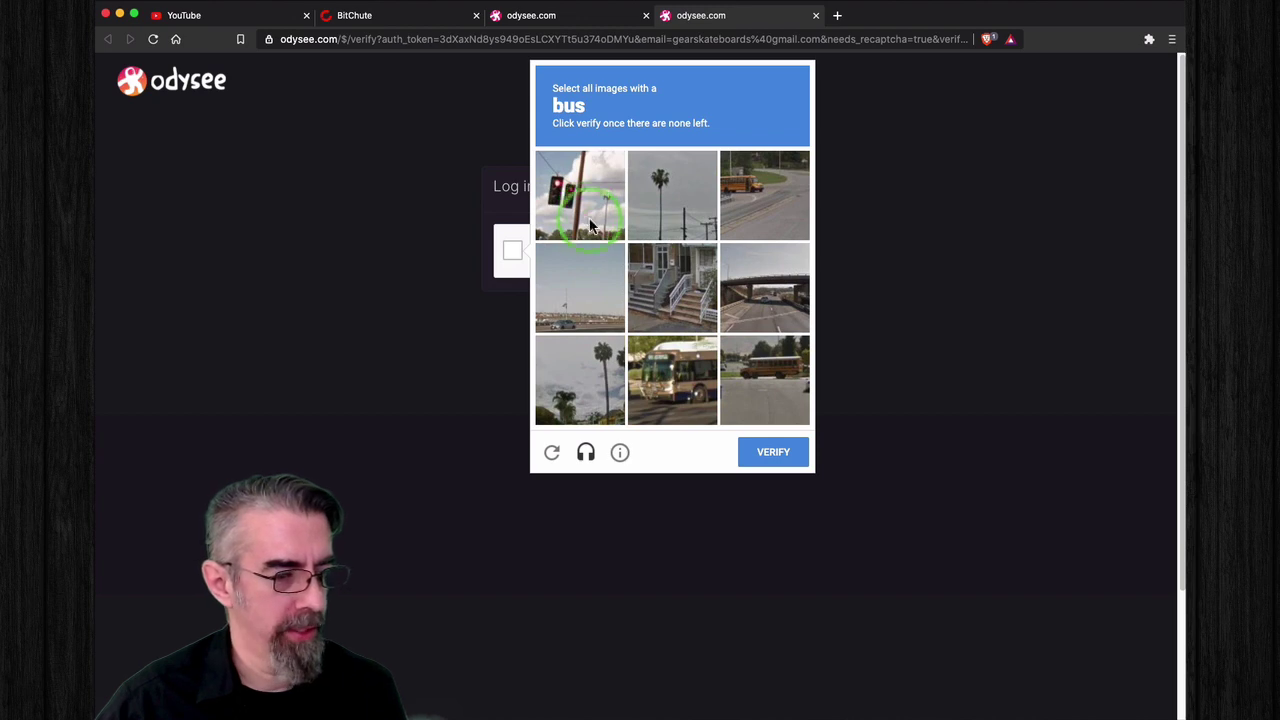
pyautogui.click(687, 385)
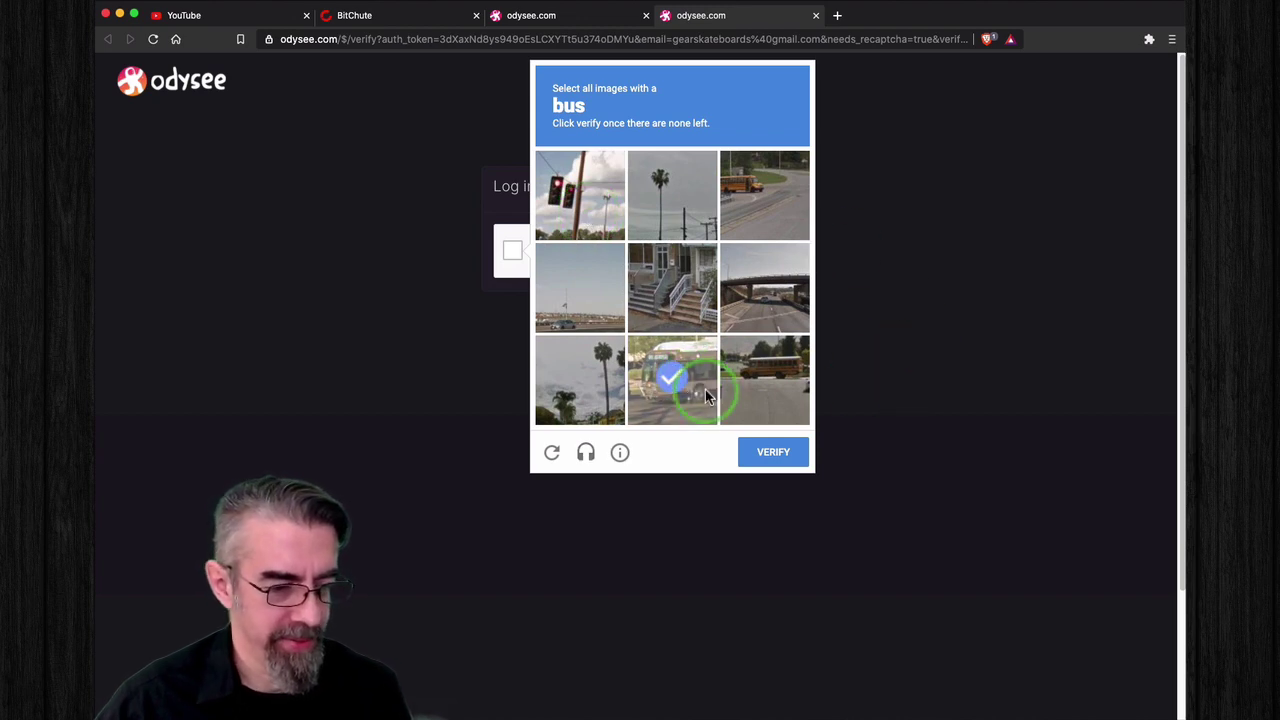
pyautogui.click(771, 370)
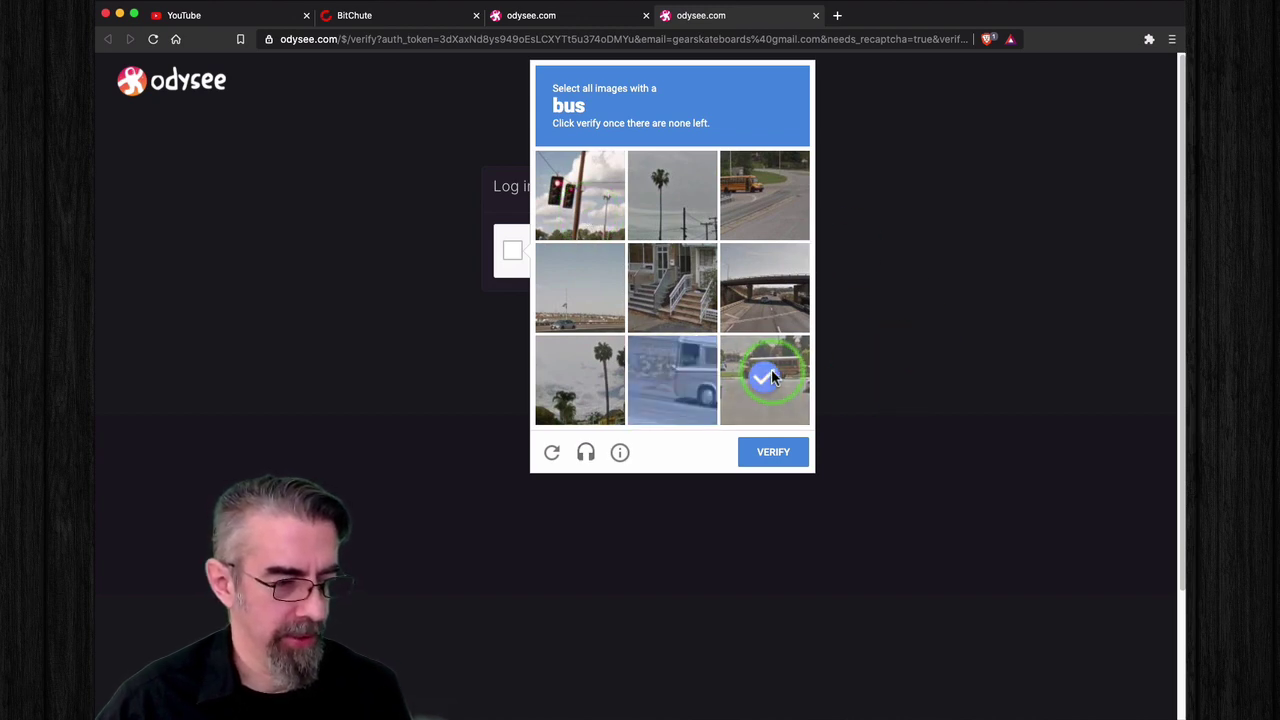
pyautogui.click(676, 378)
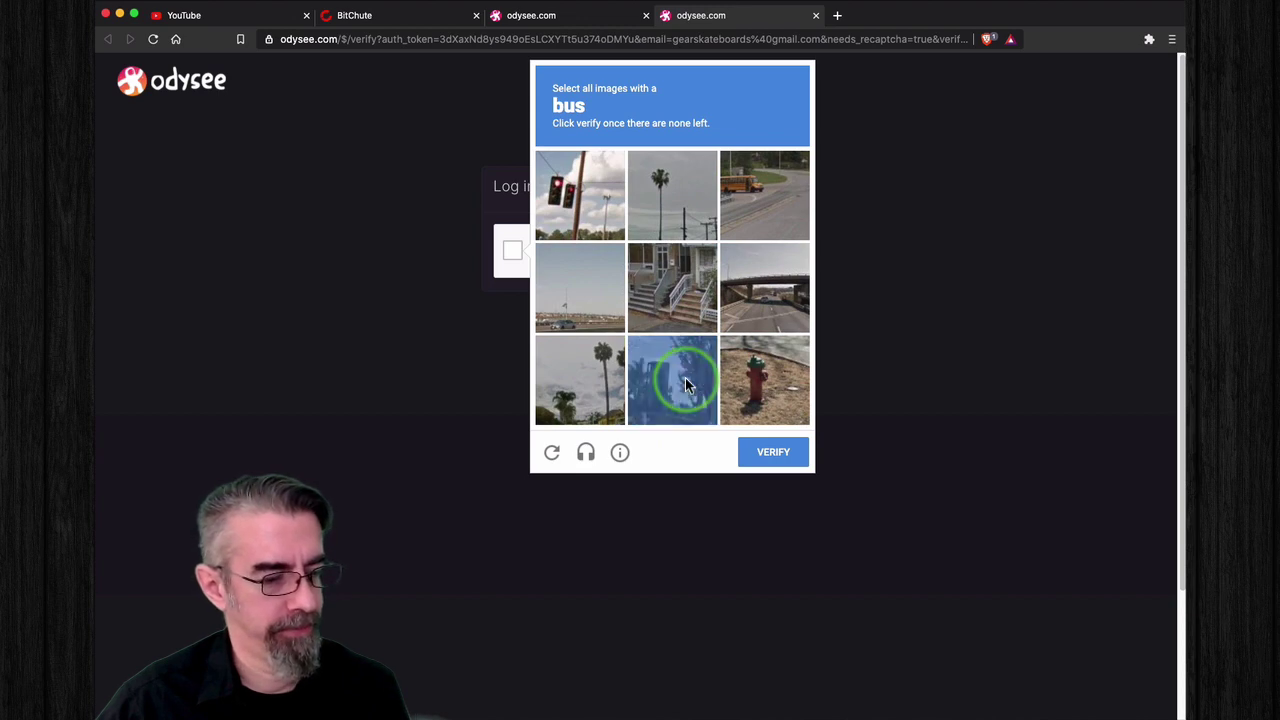
# Step: Mark the remaining bus pictures and submit the captcha for verification
pyautogui.click(752, 200)
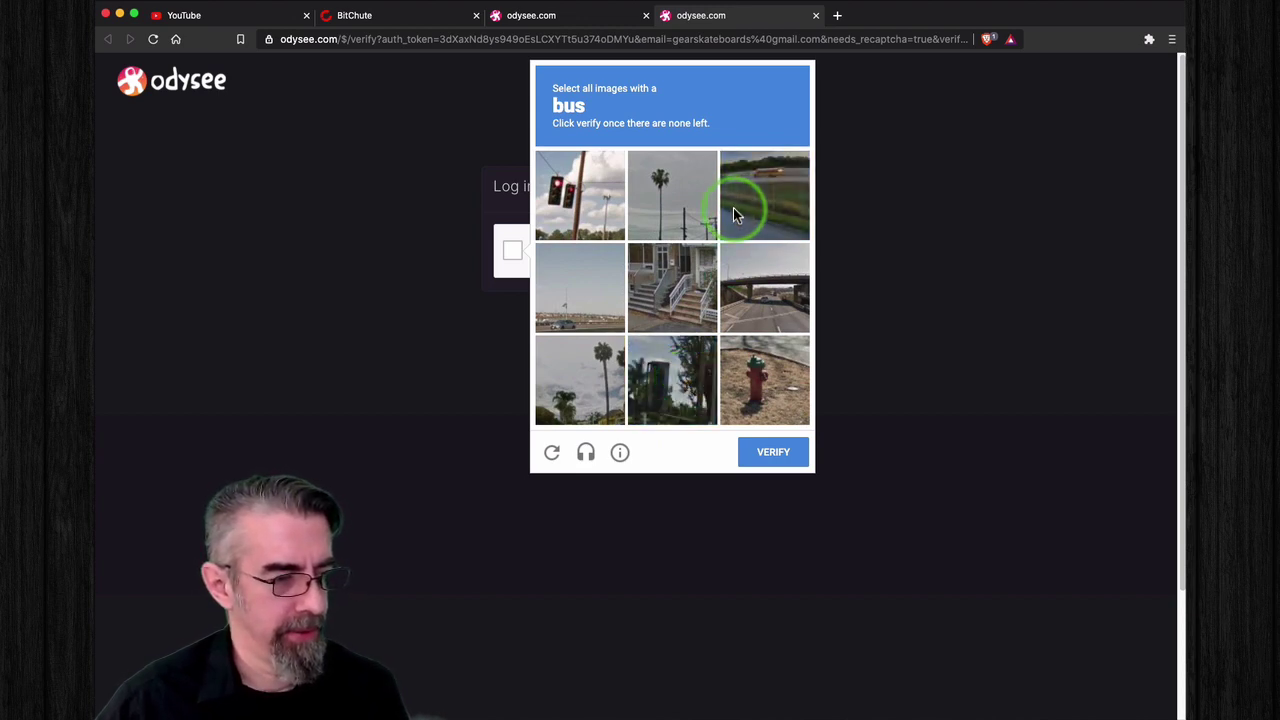
pyautogui.click(691, 255)
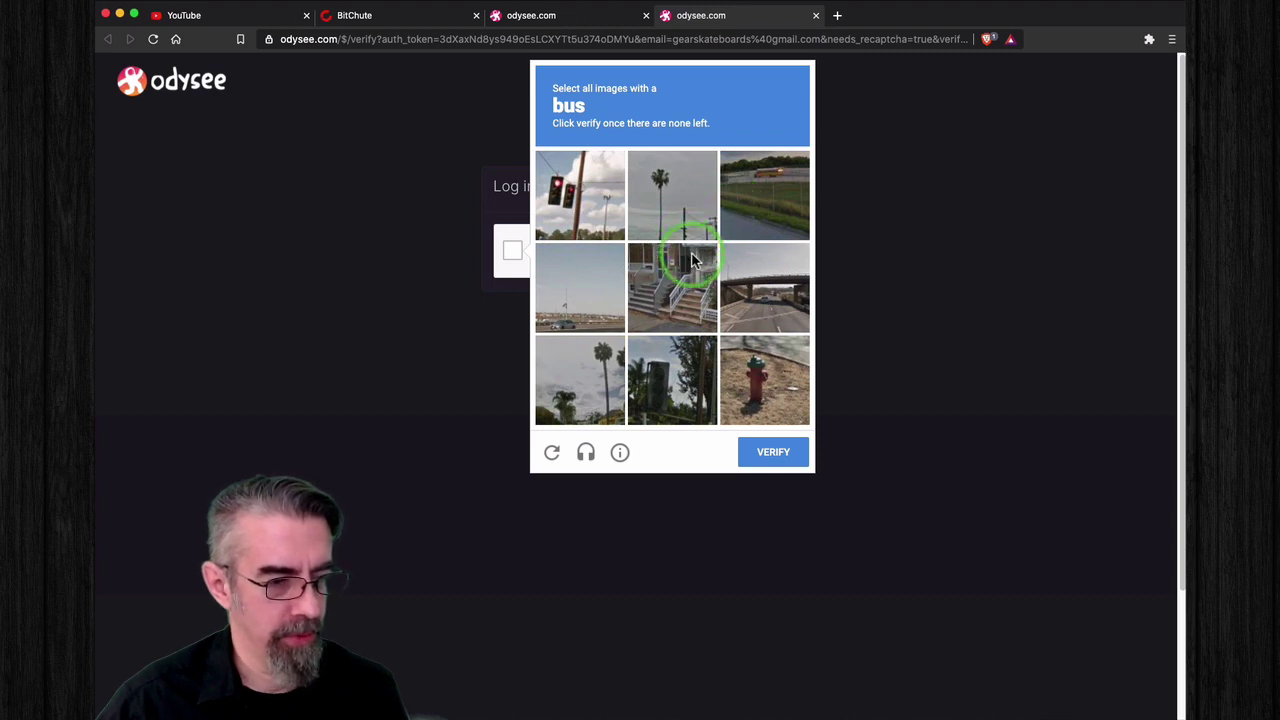
pyautogui.click(747, 181)
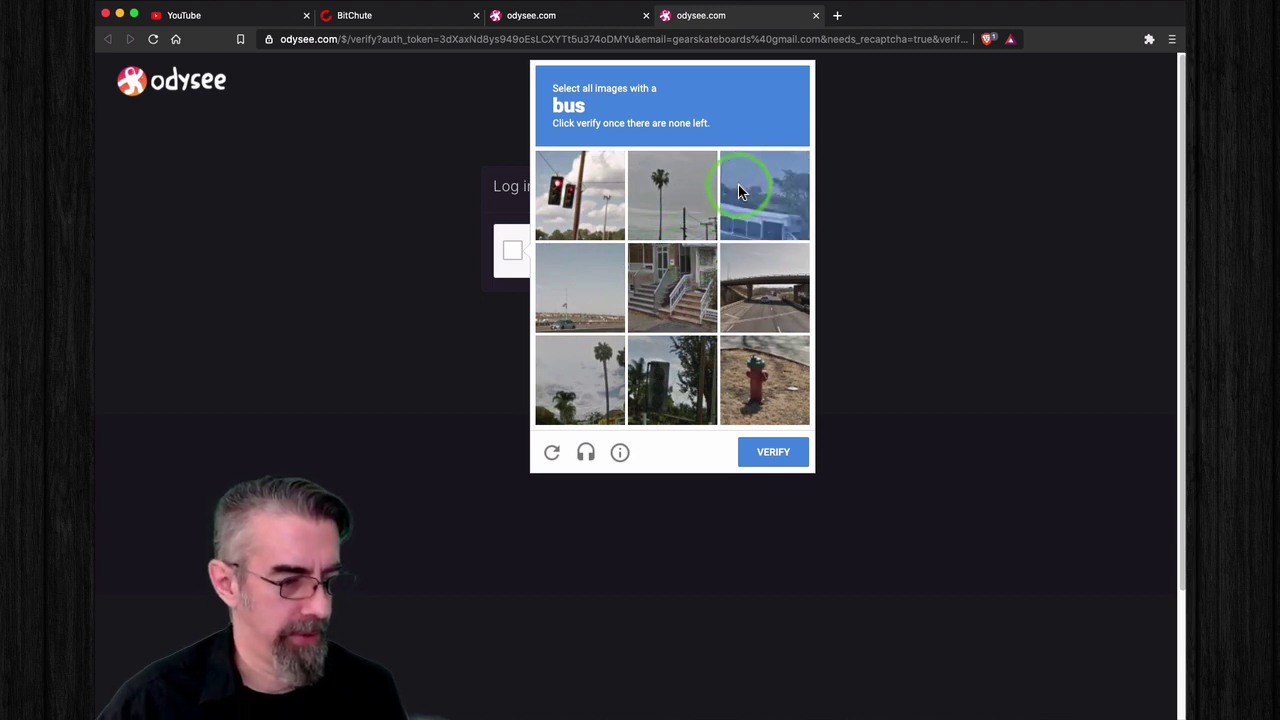
pyautogui.click(740, 193)
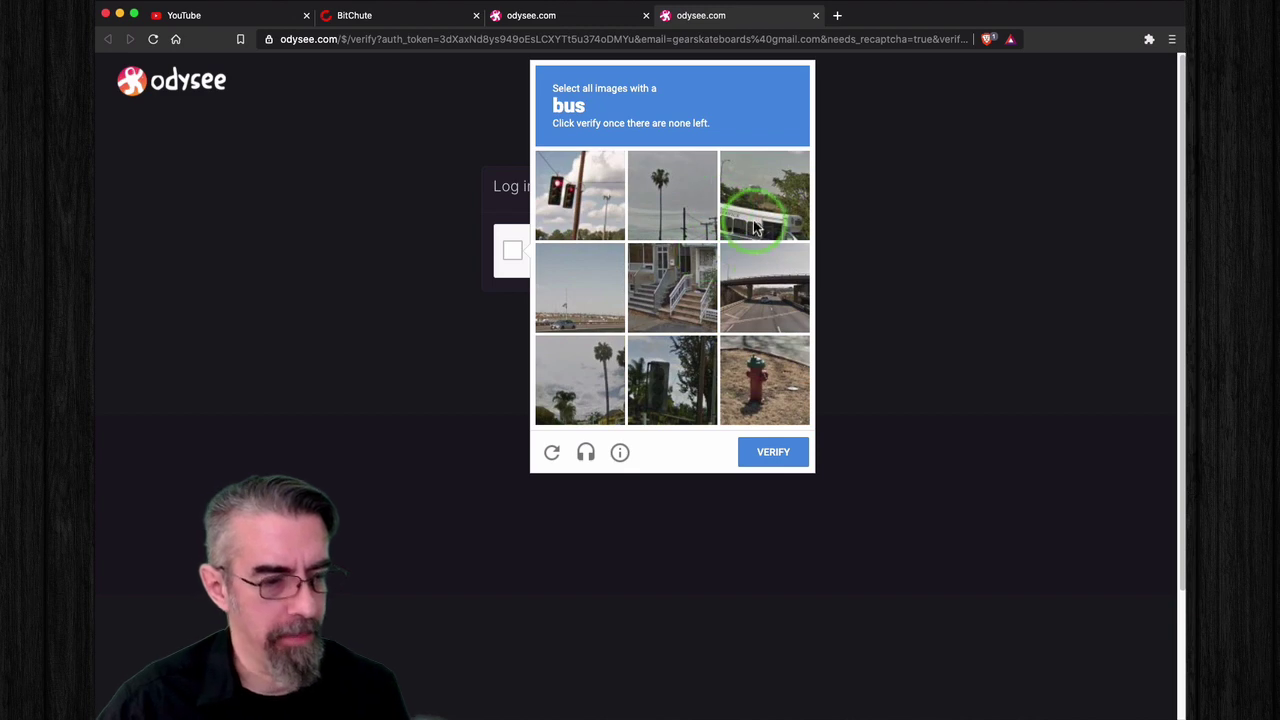
pyautogui.click(818, 193)
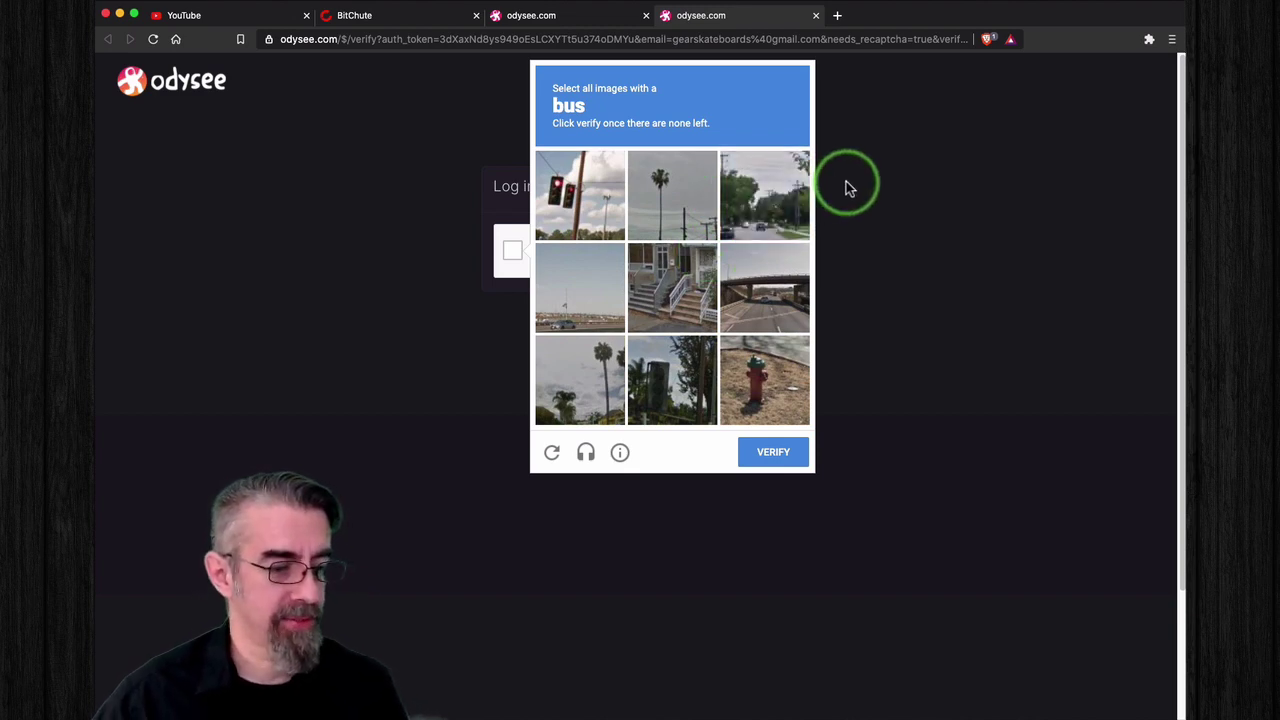
pyautogui.click(770, 455)
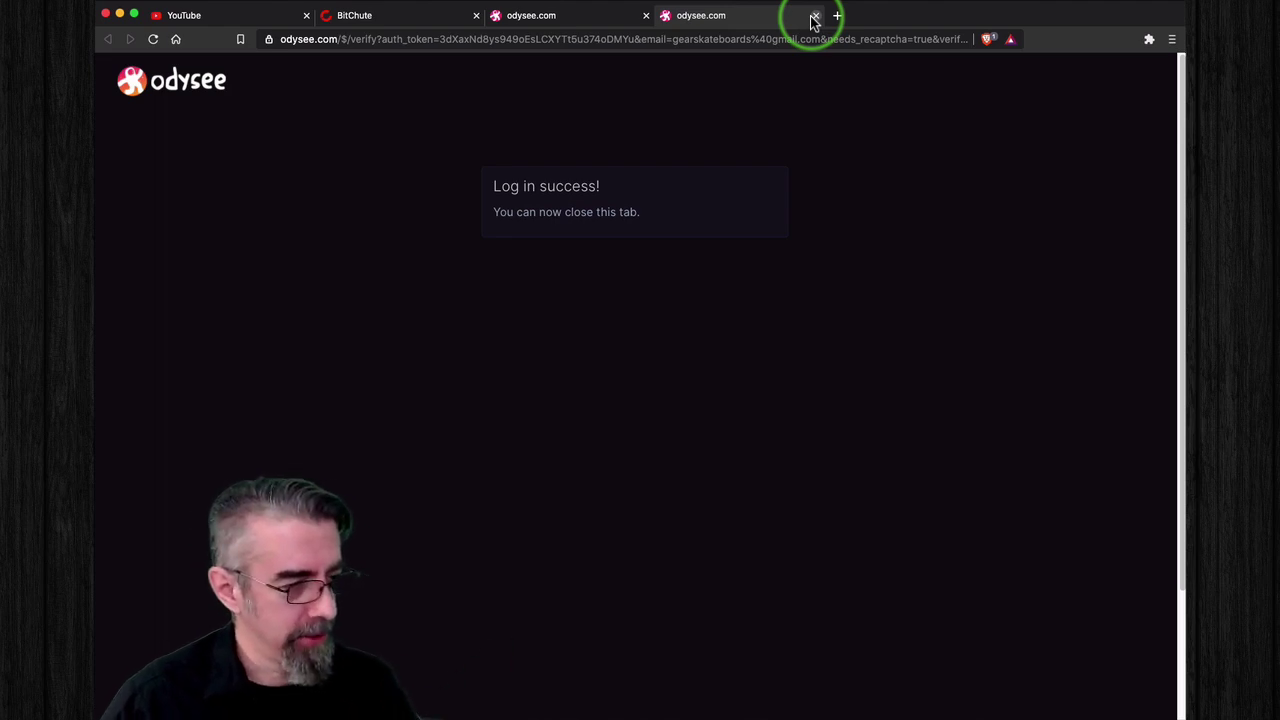
# Step: Close the verification tab, browse the suggested channels, and skip following any
pyautogui.click(814, 17)
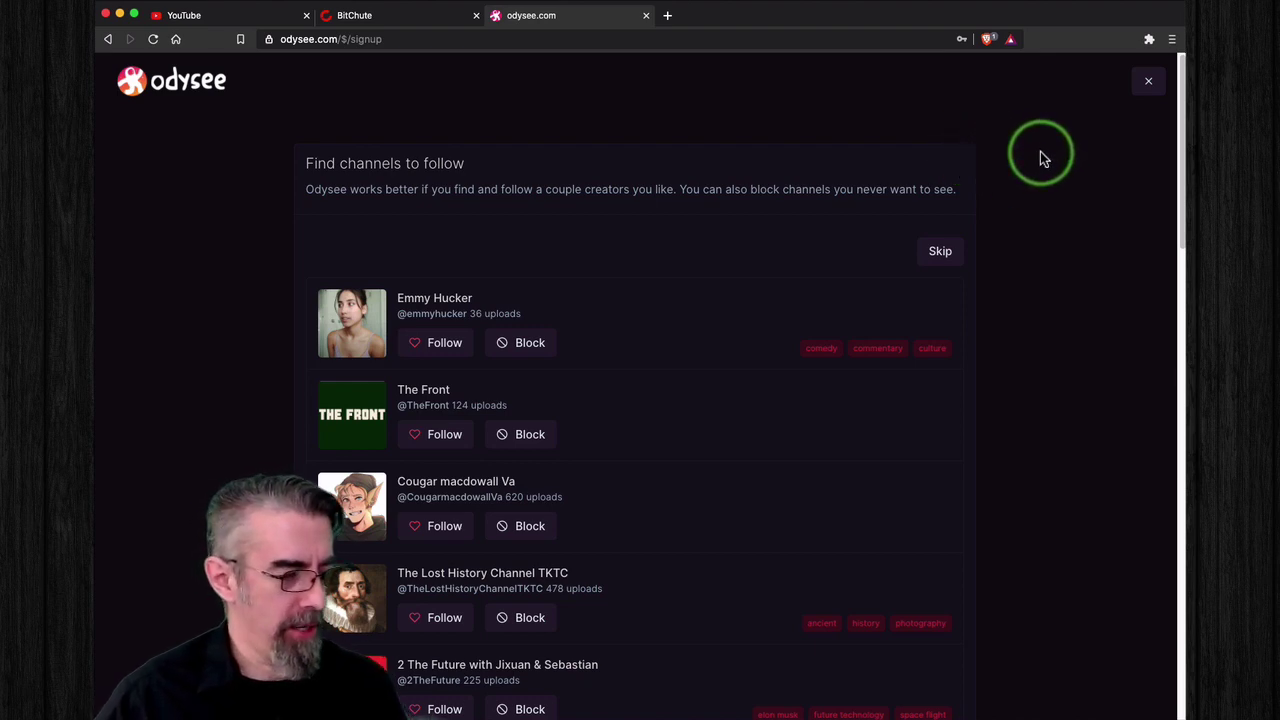
pyautogui.scroll(-2, 1040, 155)
pyautogui.scroll(-3, 1040, 155)
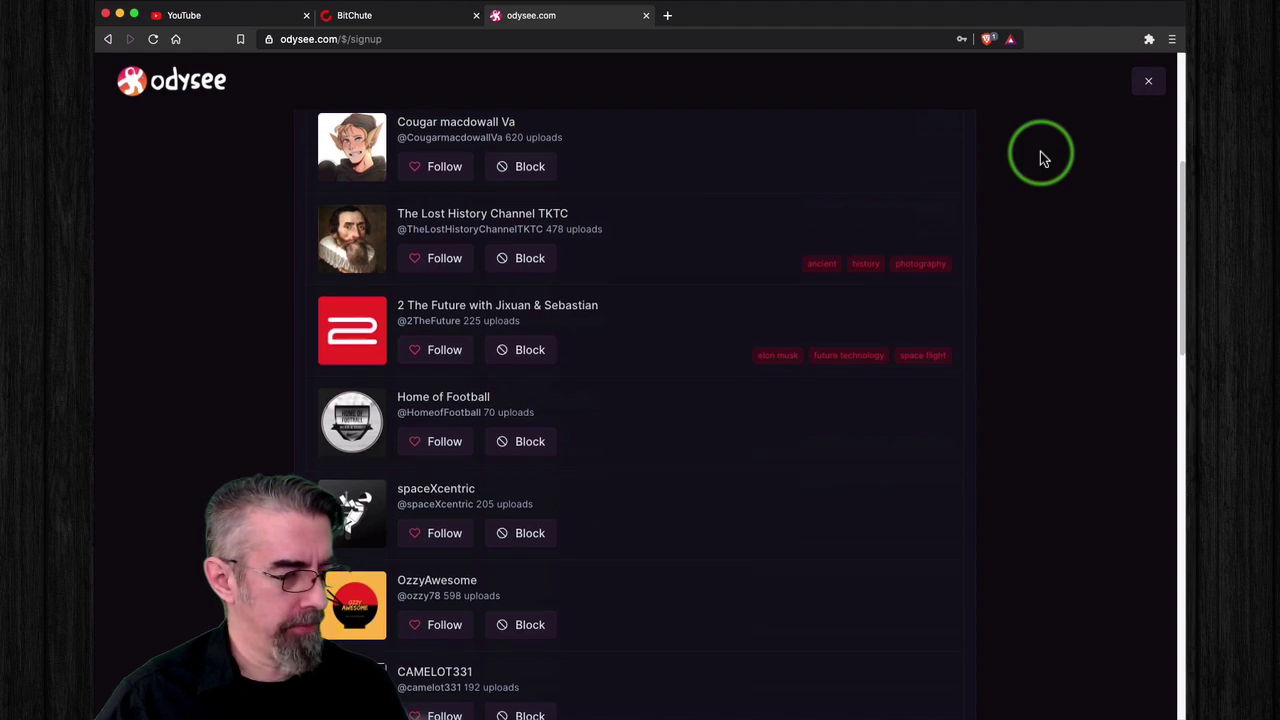
pyautogui.scroll(-3, 1040, 155)
pyautogui.scroll(-5, 1040, 155)
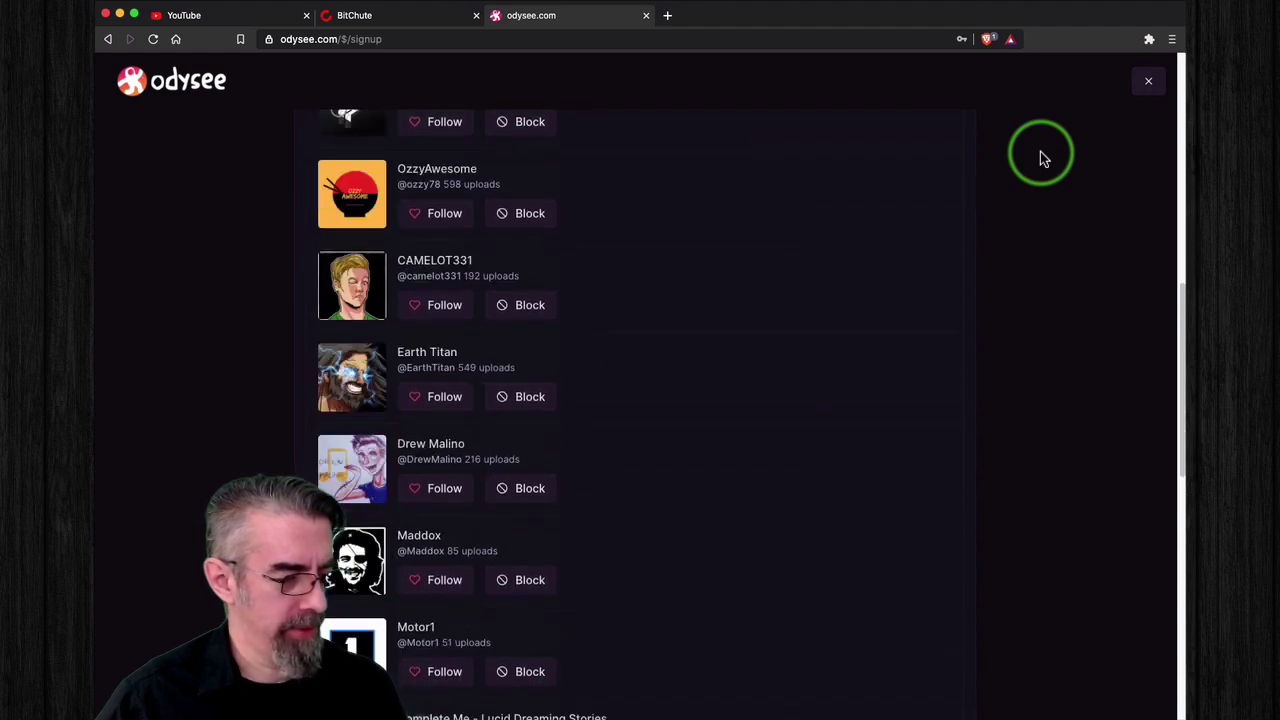
pyautogui.scroll(-4, 1040, 155)
pyautogui.scroll(15, 1040, 155)
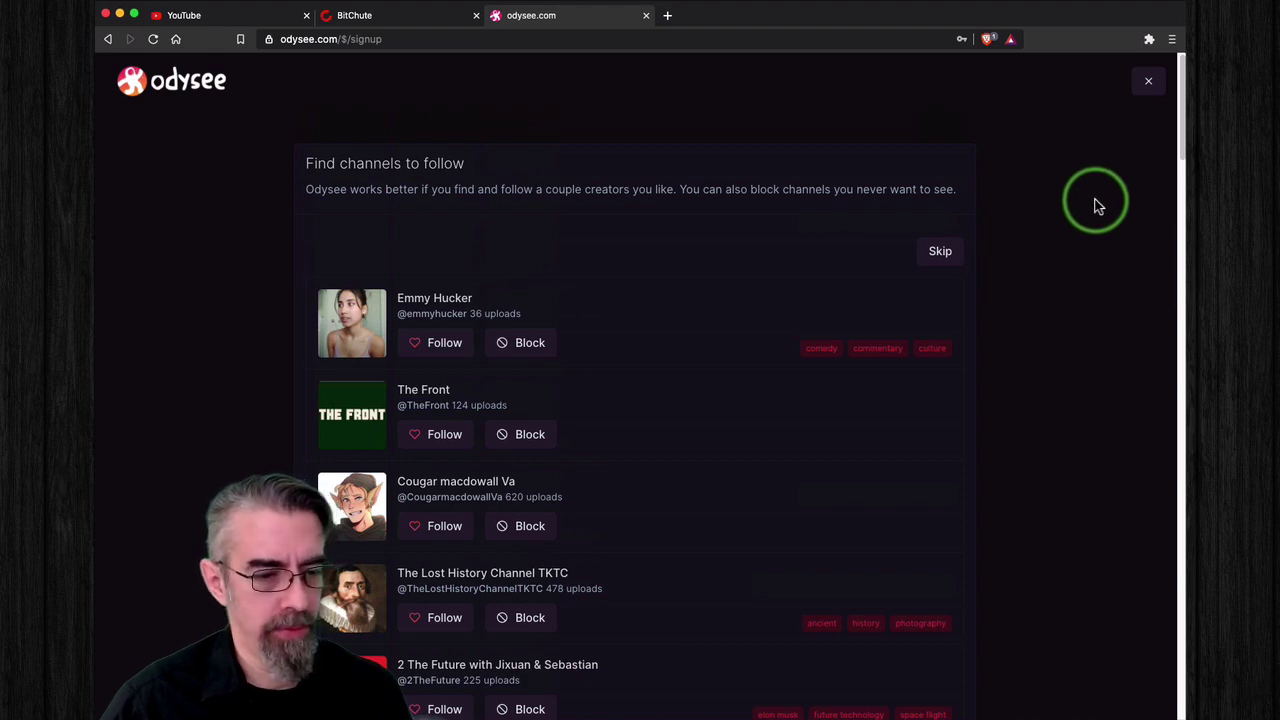
pyautogui.click(944, 254)
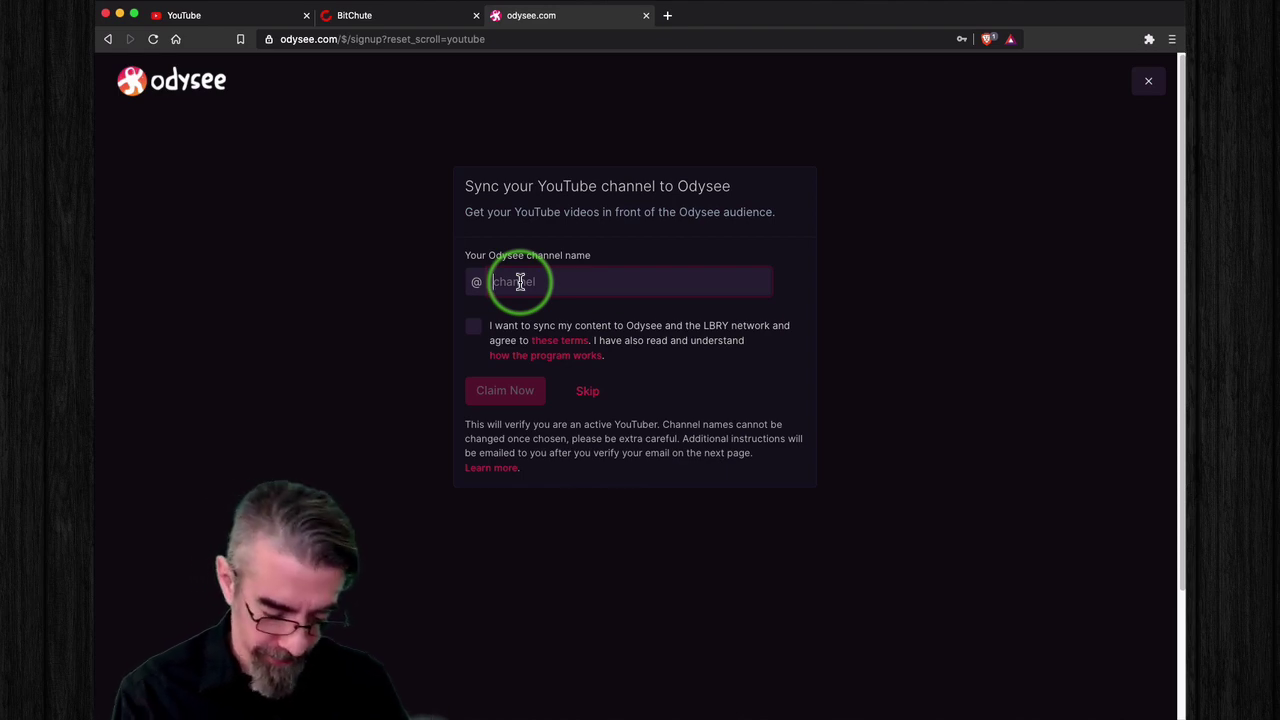
# Step: Enter 'gearskateboards' as the Odysee channel name and accept the sync terms
pyautogui.write('gearskateboards')
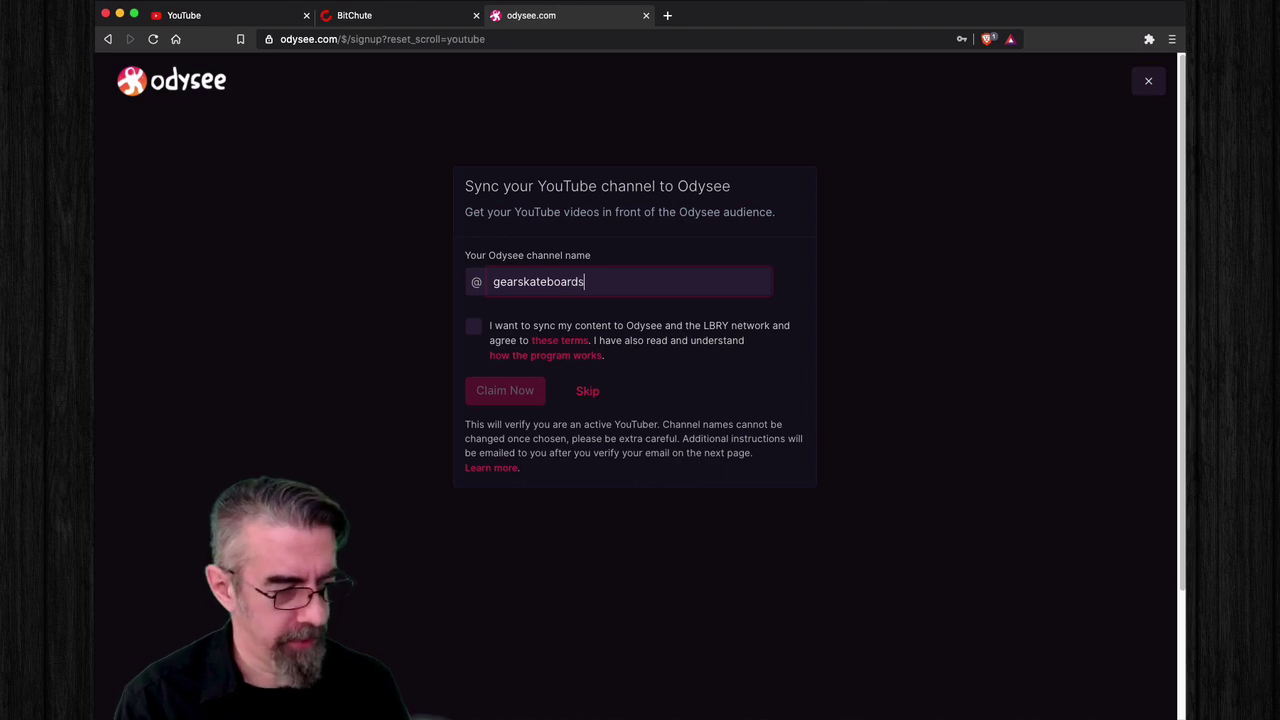
pyautogui.click(473, 326)
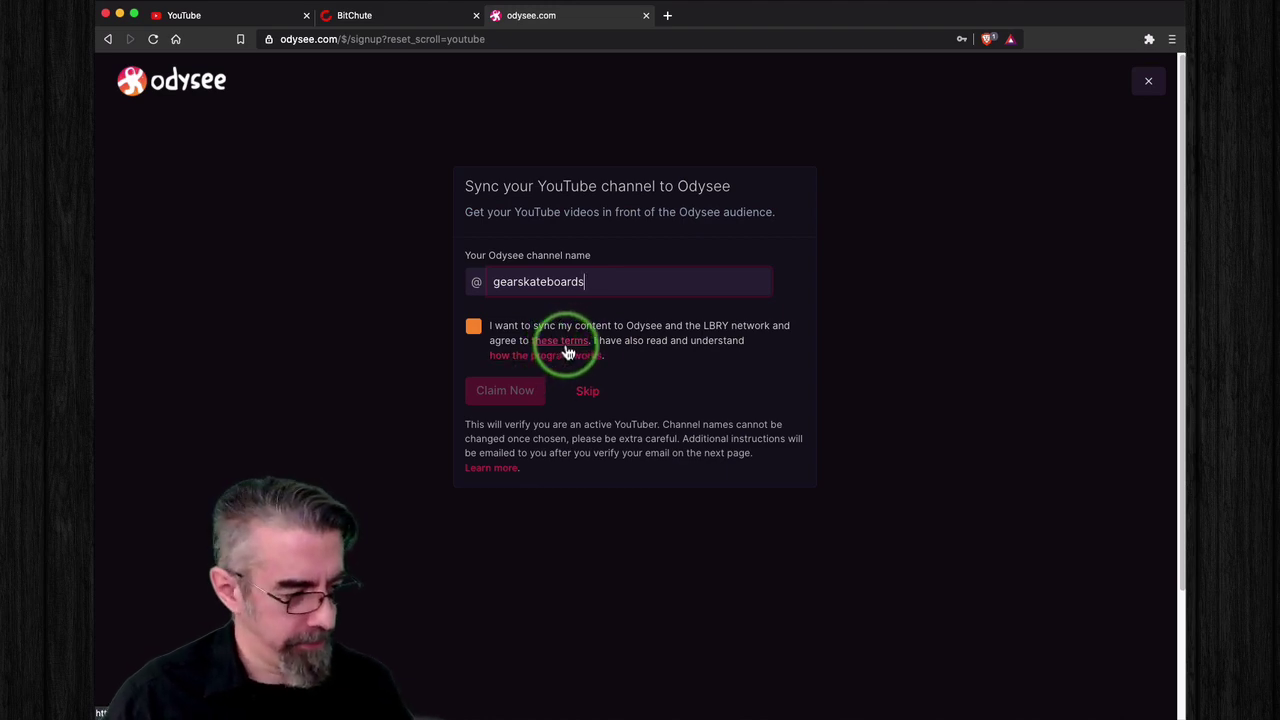
pyautogui.click(473, 327)
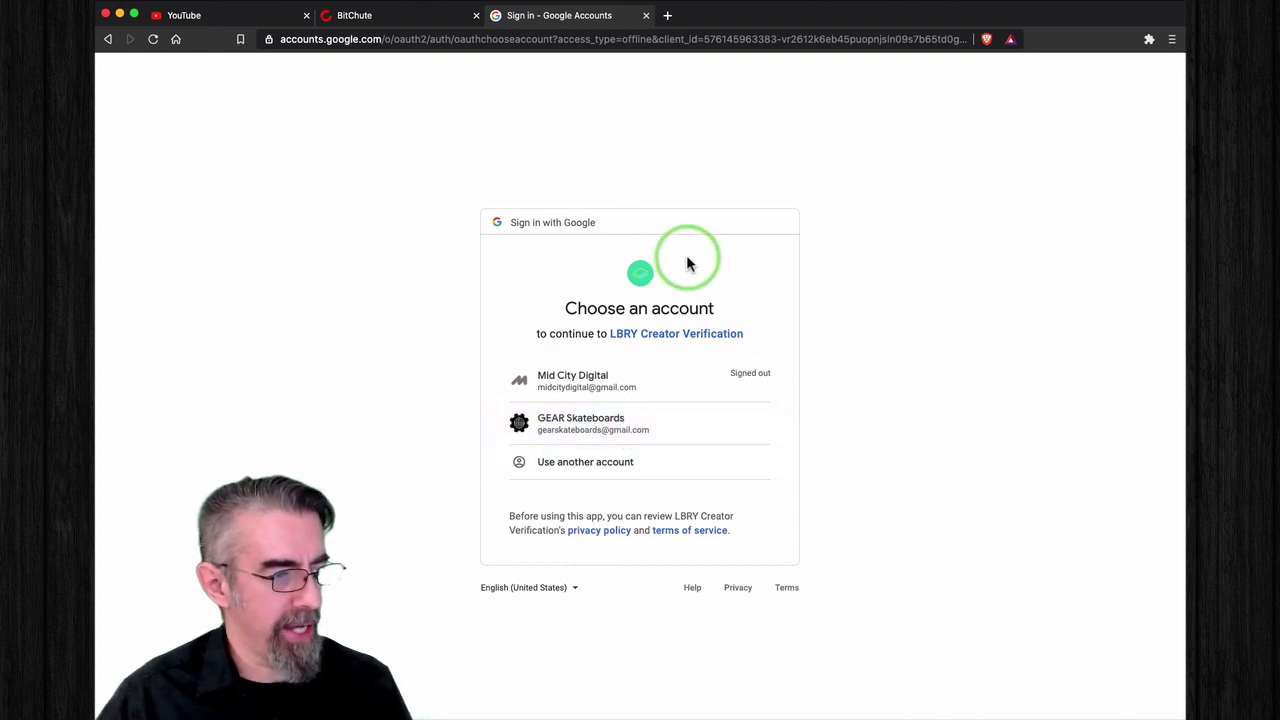
# Step: Choose the GEAR Skateboards Google account and allow LBRY Creator Verification access
pyautogui.click(667, 428)
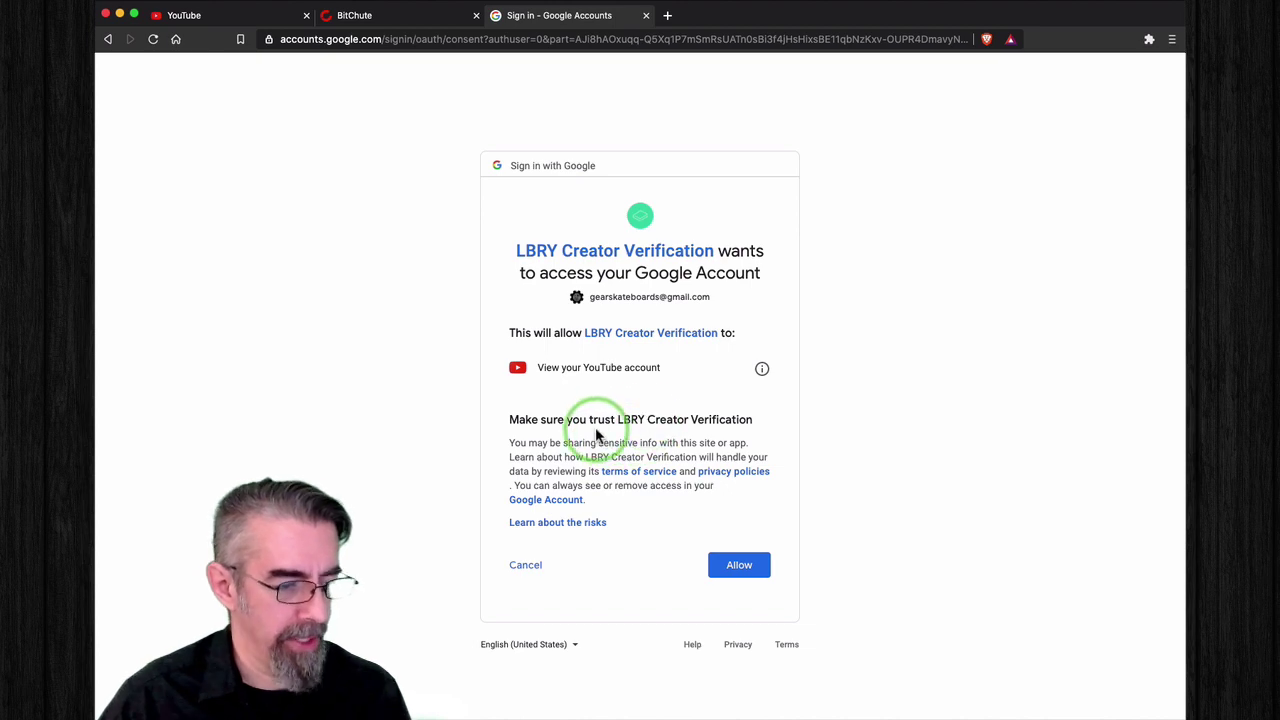
pyautogui.click(740, 566)
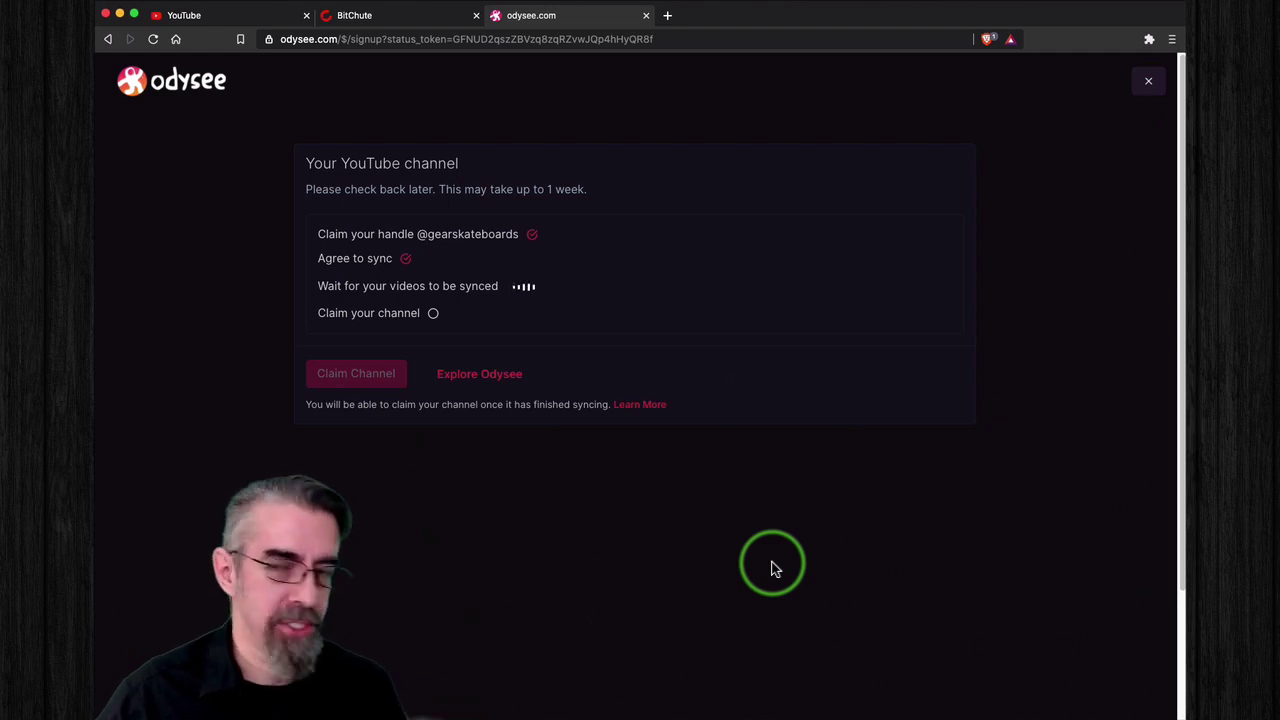
# Step: View the GEAR Skateboards channel settings on BitChute, then return to Odysee
pyautogui.click(384, 16)
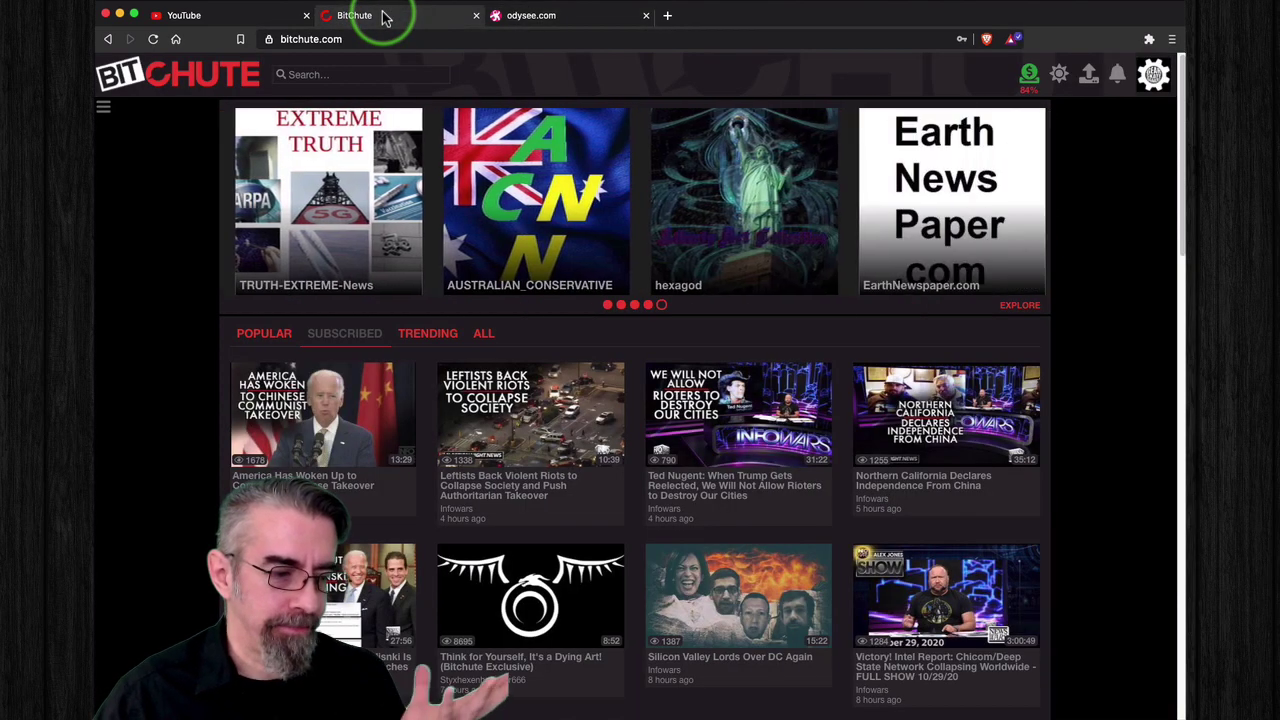
pyautogui.click(1153, 75)
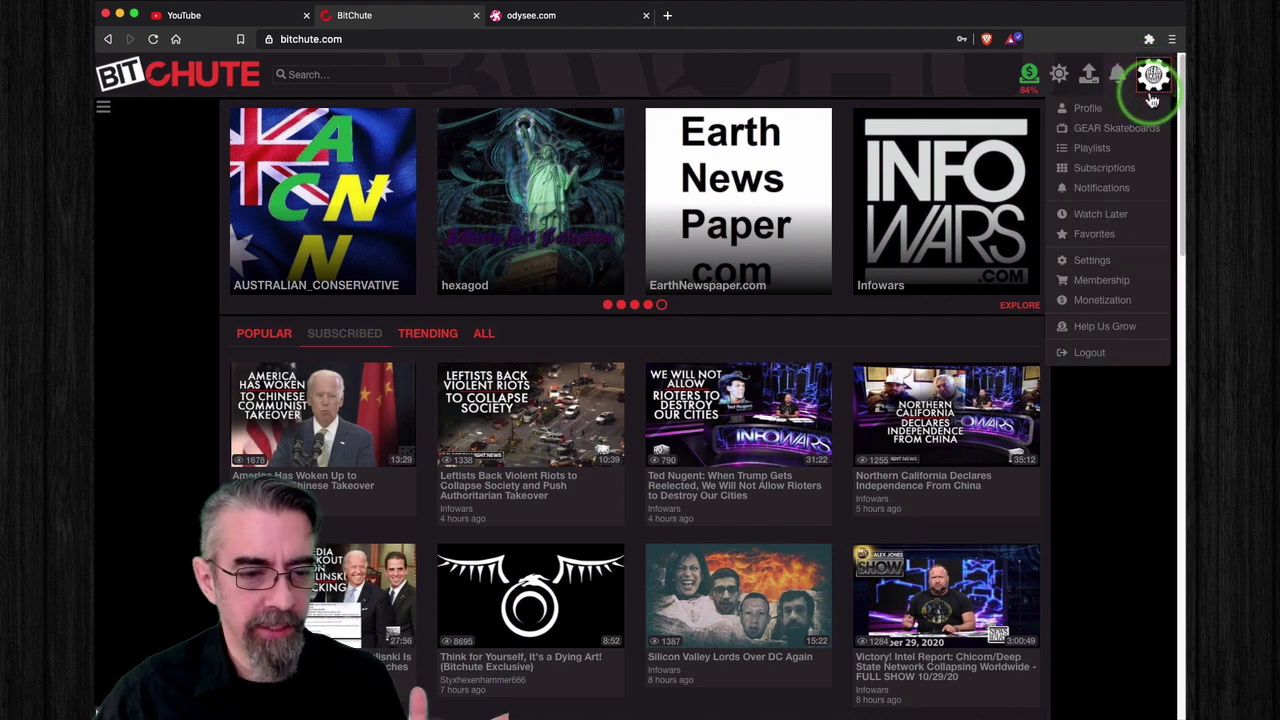
pyautogui.click(1118, 129)
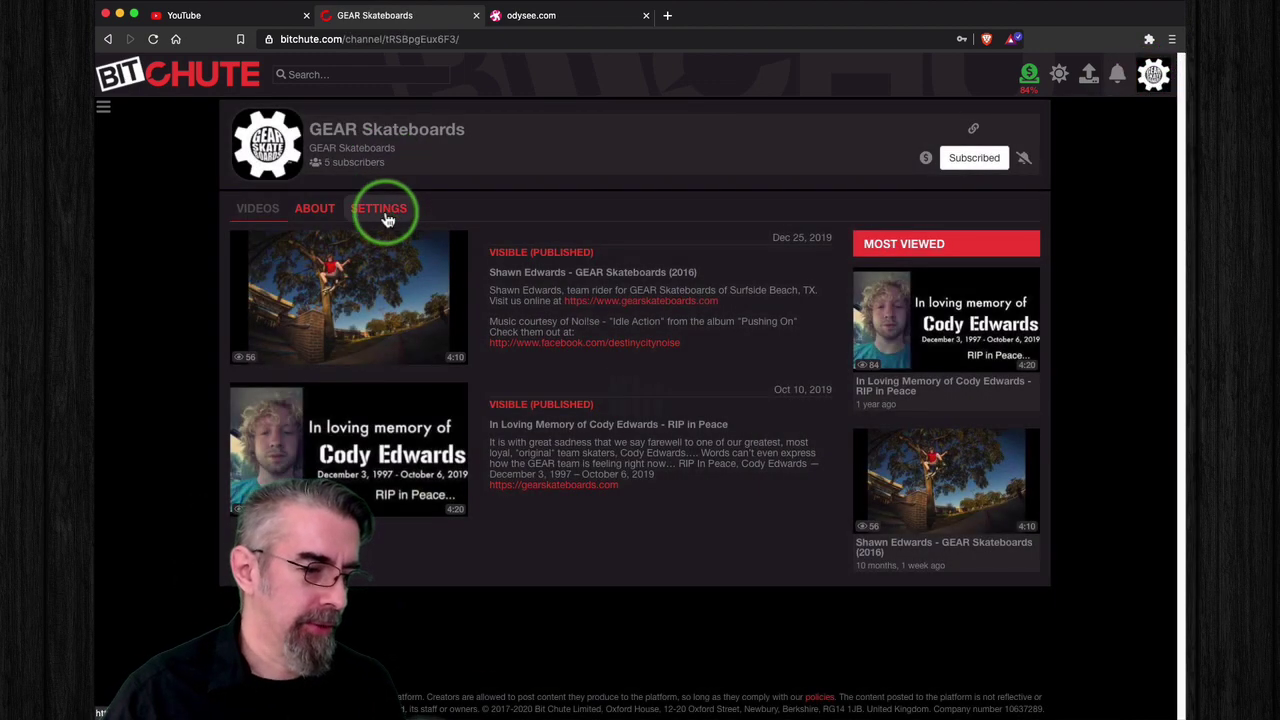
pyautogui.click(385, 210)
pyautogui.scroll(-5, 568, 350)
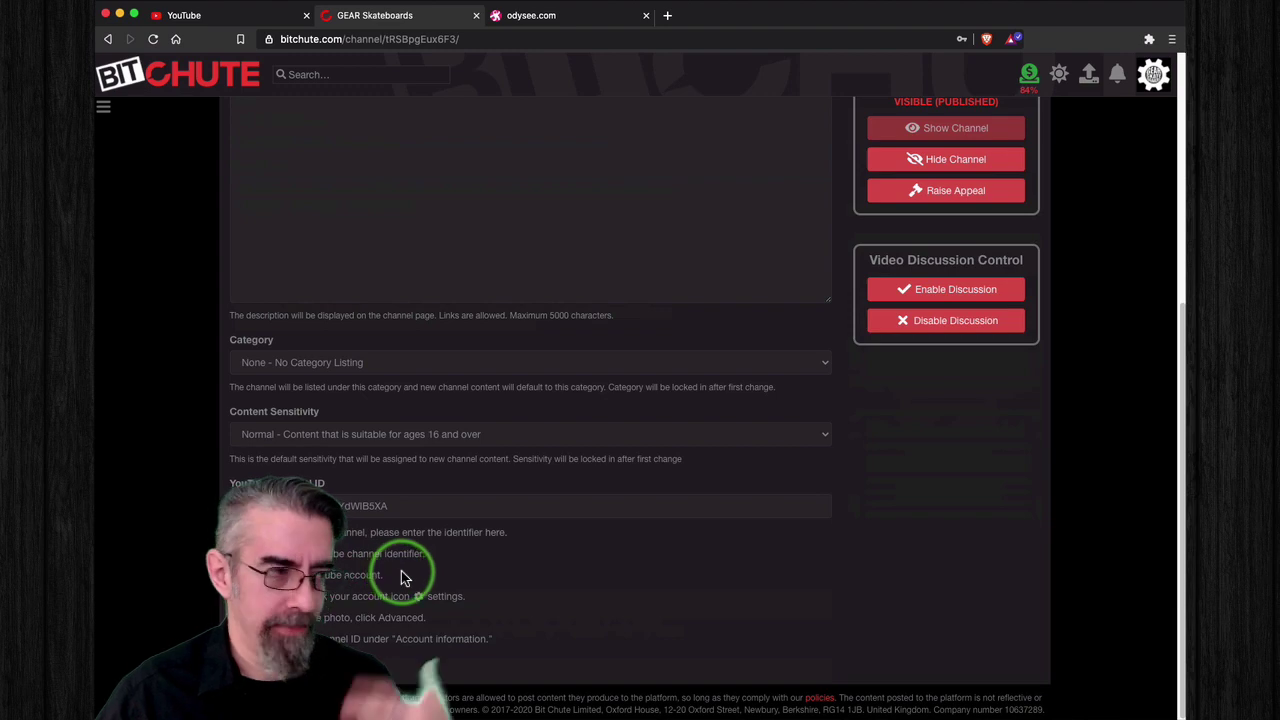
pyautogui.click(568, 18)
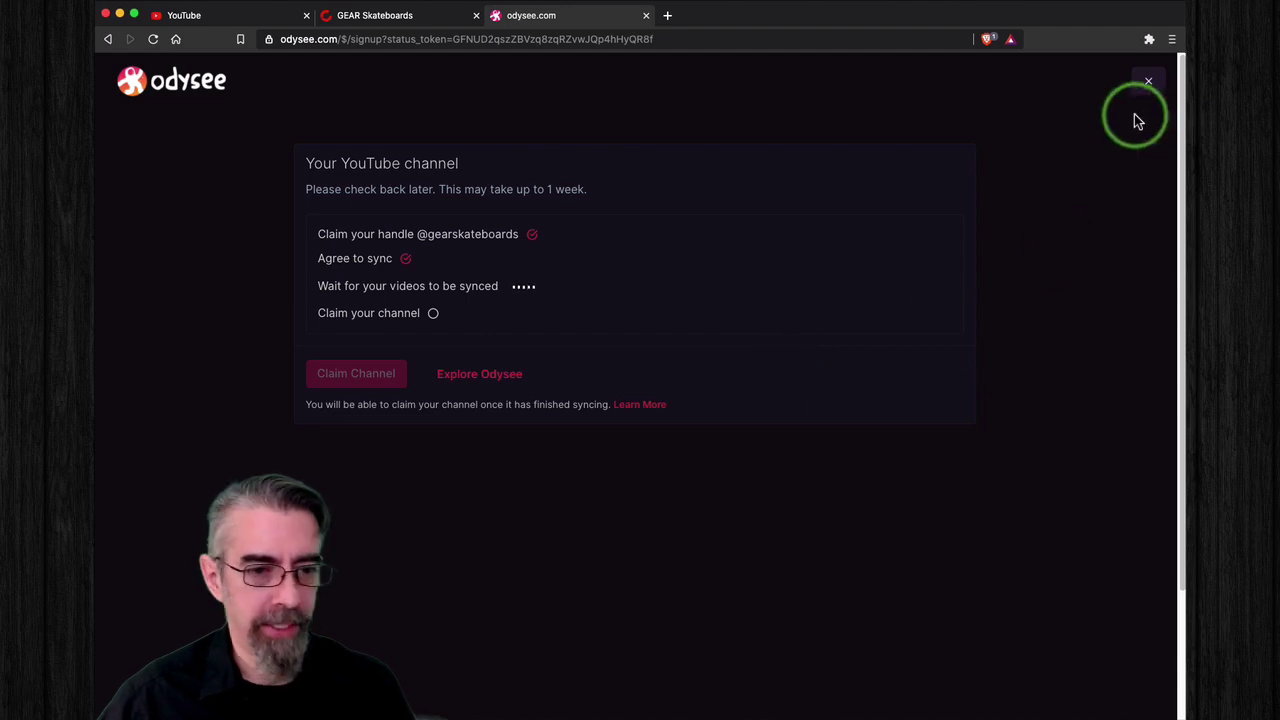
# Step: Close the sync status page, re-allow Google access, and continue to the Odysee home feed
pyautogui.click(1150, 86)
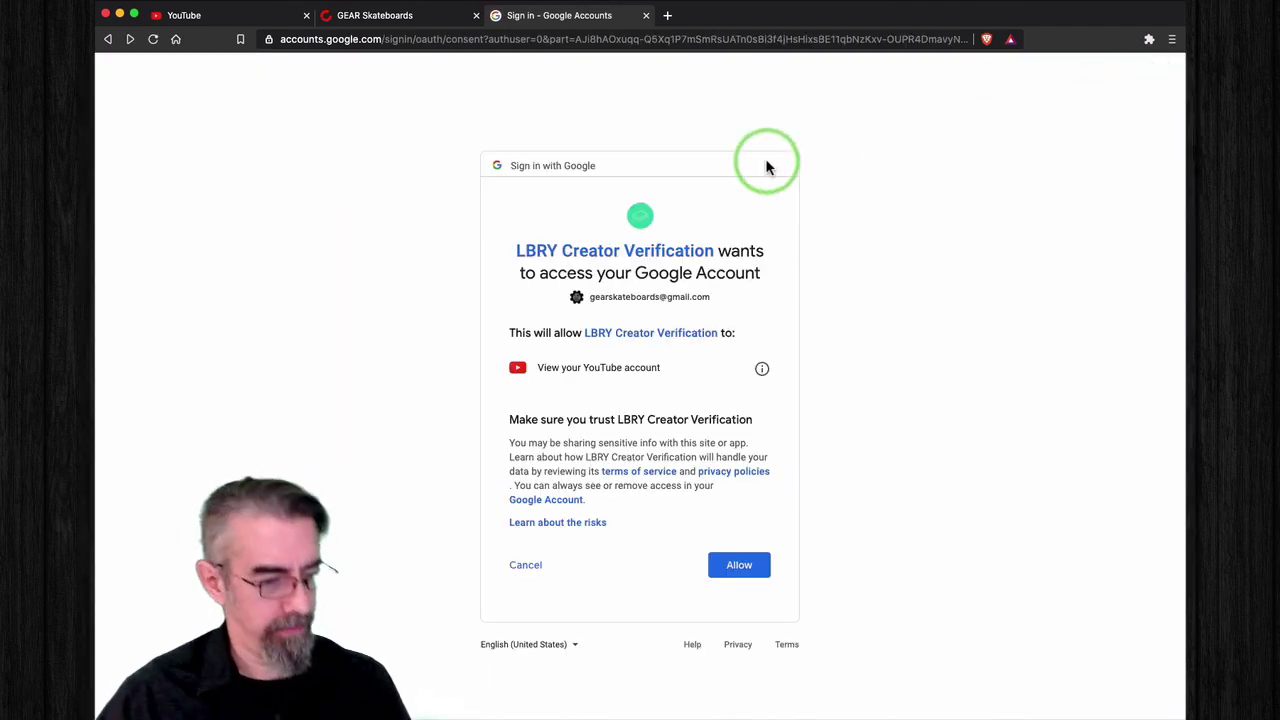
pyautogui.click(751, 562)
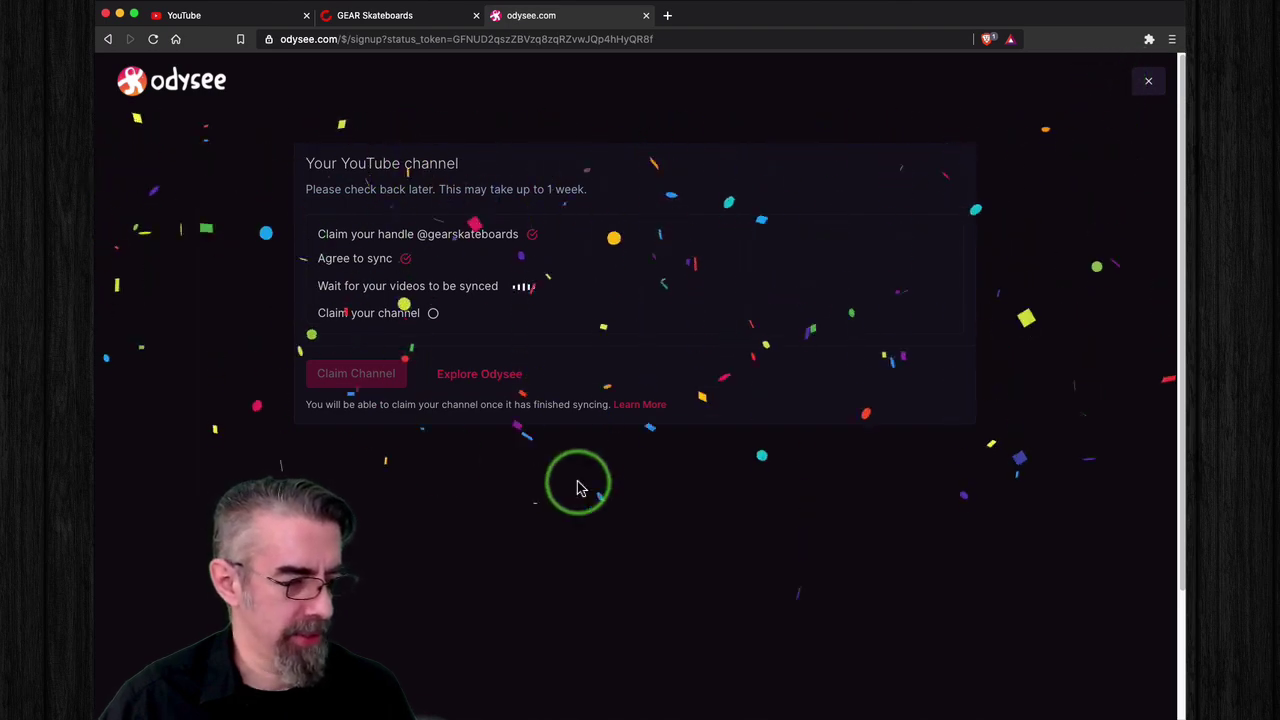
pyautogui.click(500, 385)
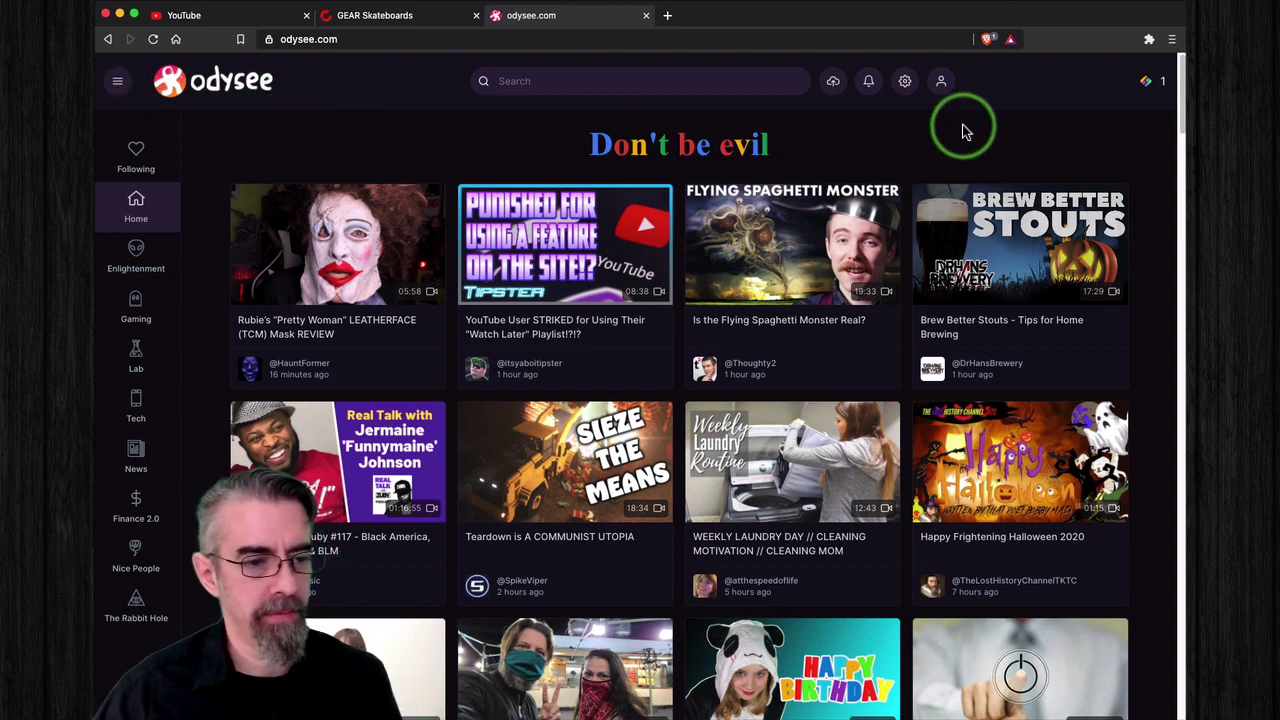
# Step: Sign out of Odysee and return to the YouTube advanced settings page
pyautogui.click(940, 80)
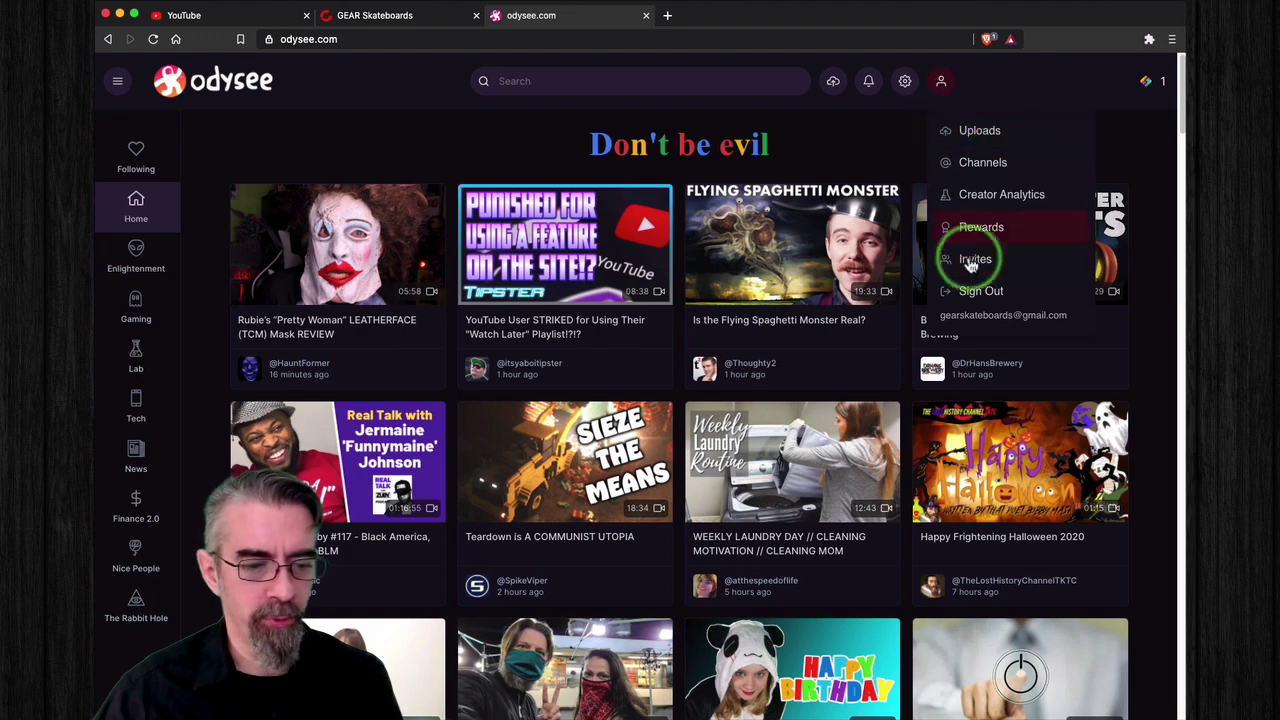
pyautogui.click(980, 290)
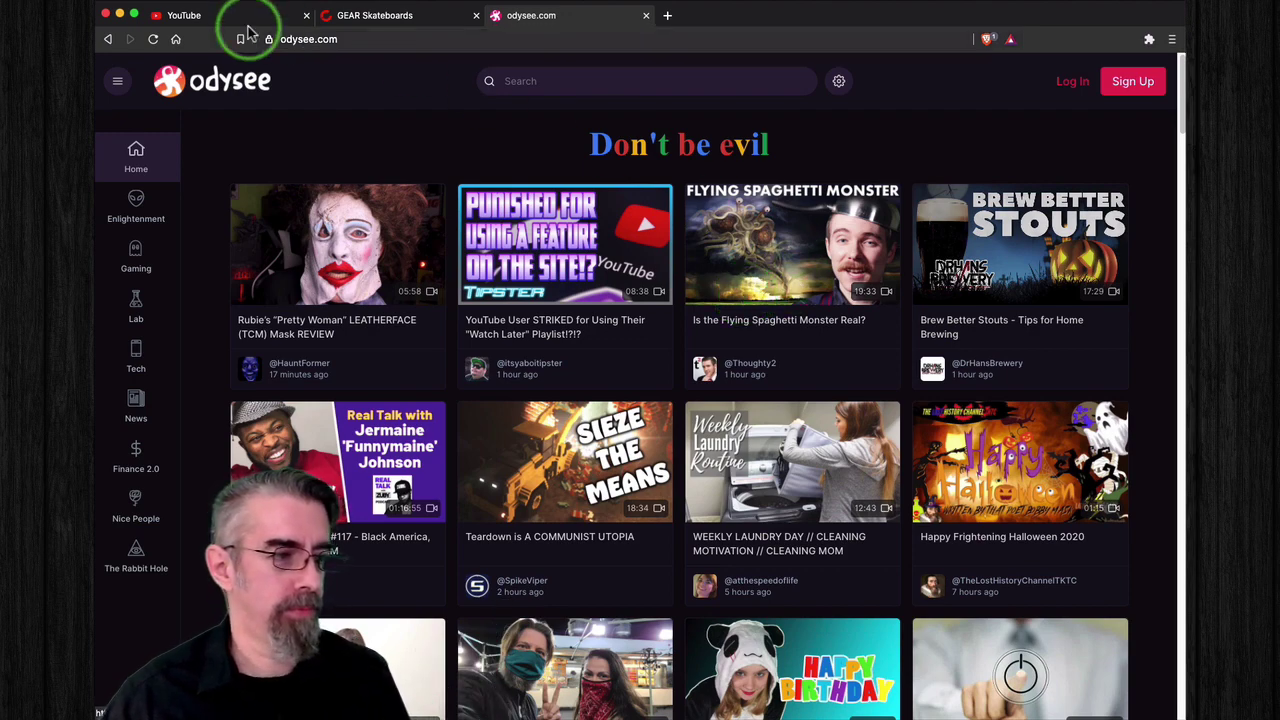
pyautogui.click(204, 16)
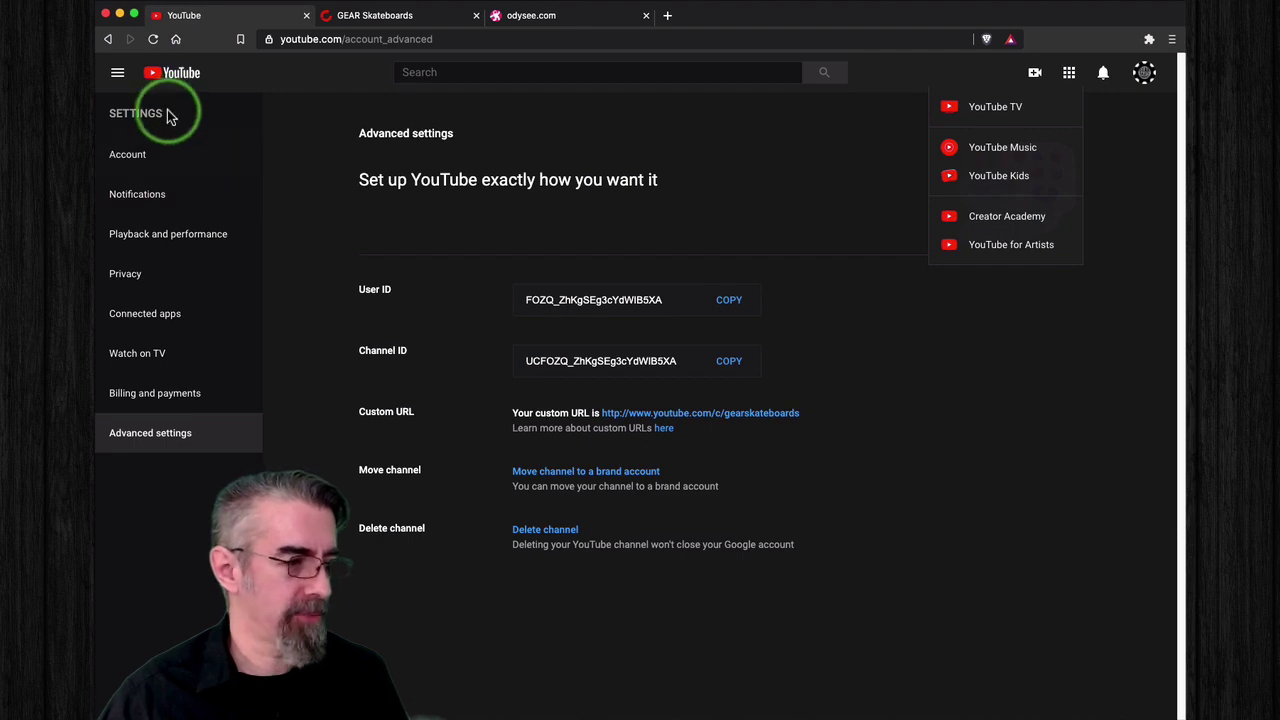
pyautogui.click(117, 75)
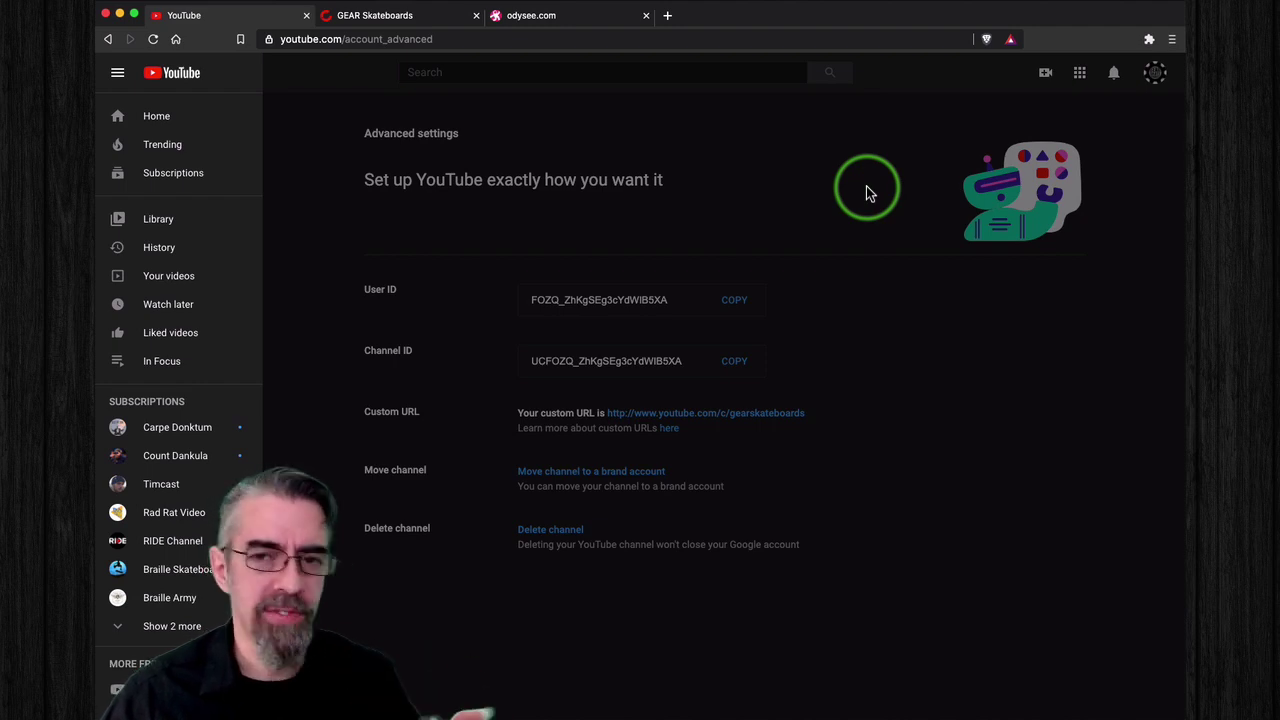
pyautogui.click(400, 17)
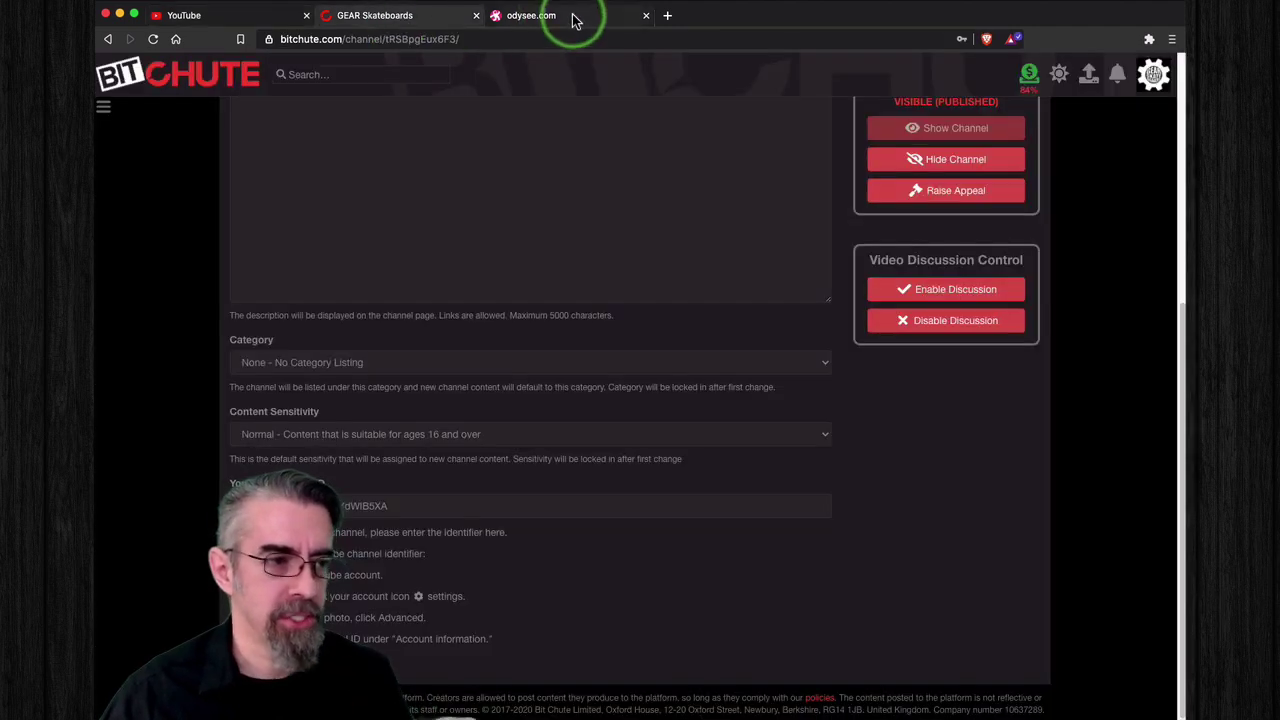
pyautogui.click(571, 17)
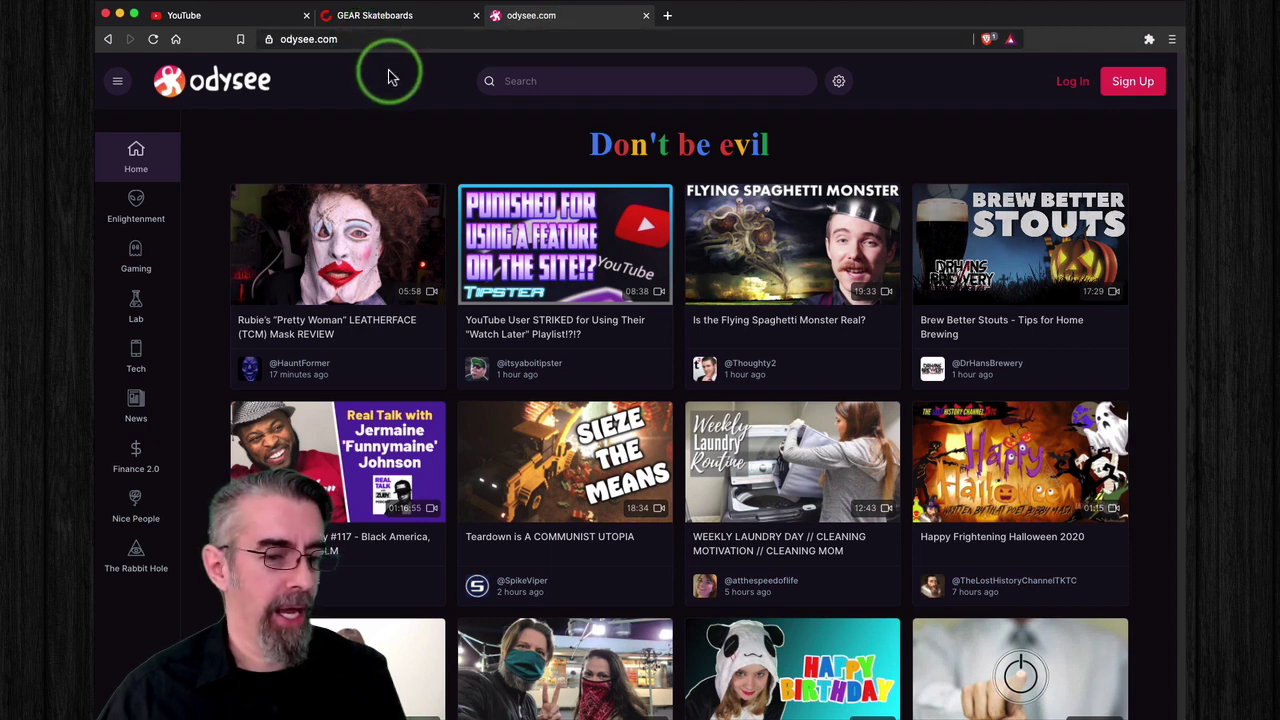